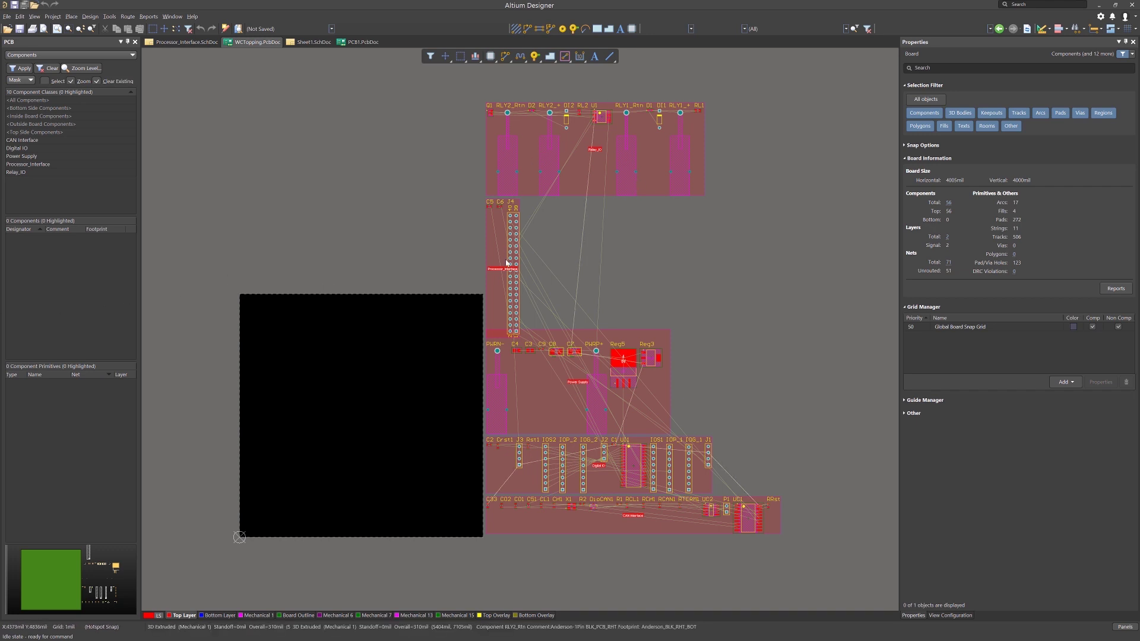
click(536, 393)
click(498, 309)
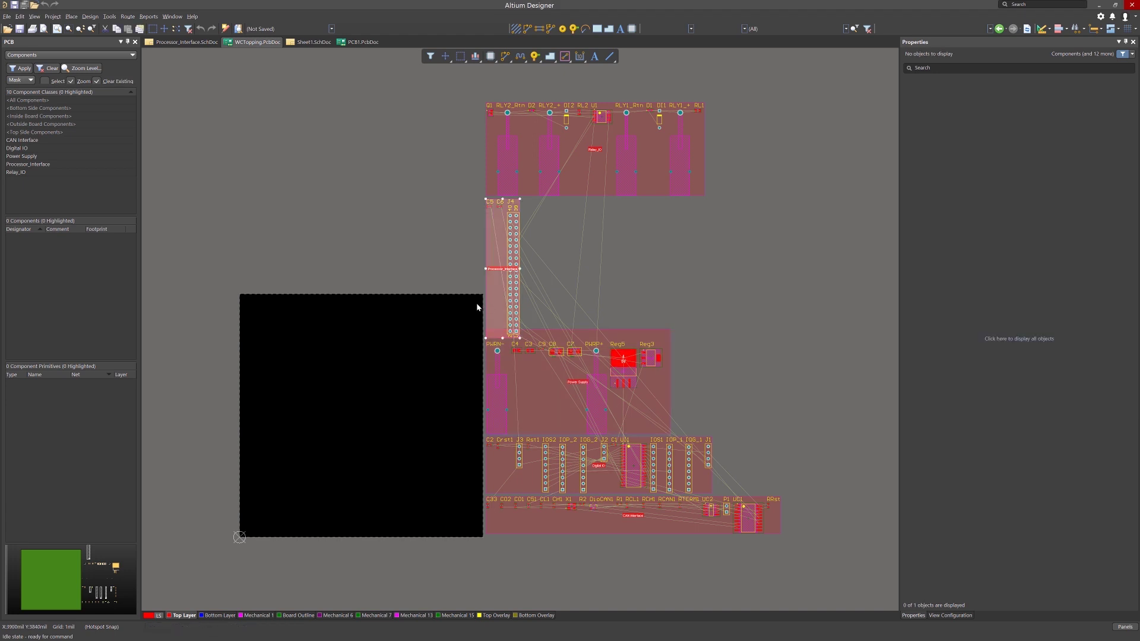
click(433, 272)
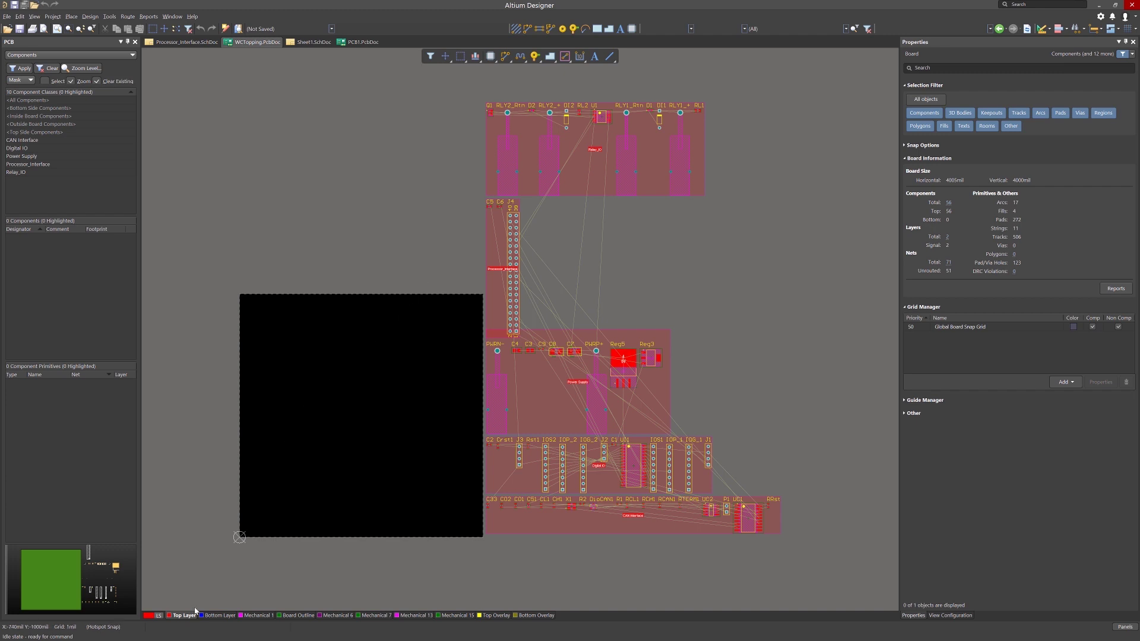
click(216, 617)
click(184, 617)
Step: Review the PCB design rules, including the routing width constraint for the CAN net class, and close the rules editor
click(90, 16)
click(104, 43)
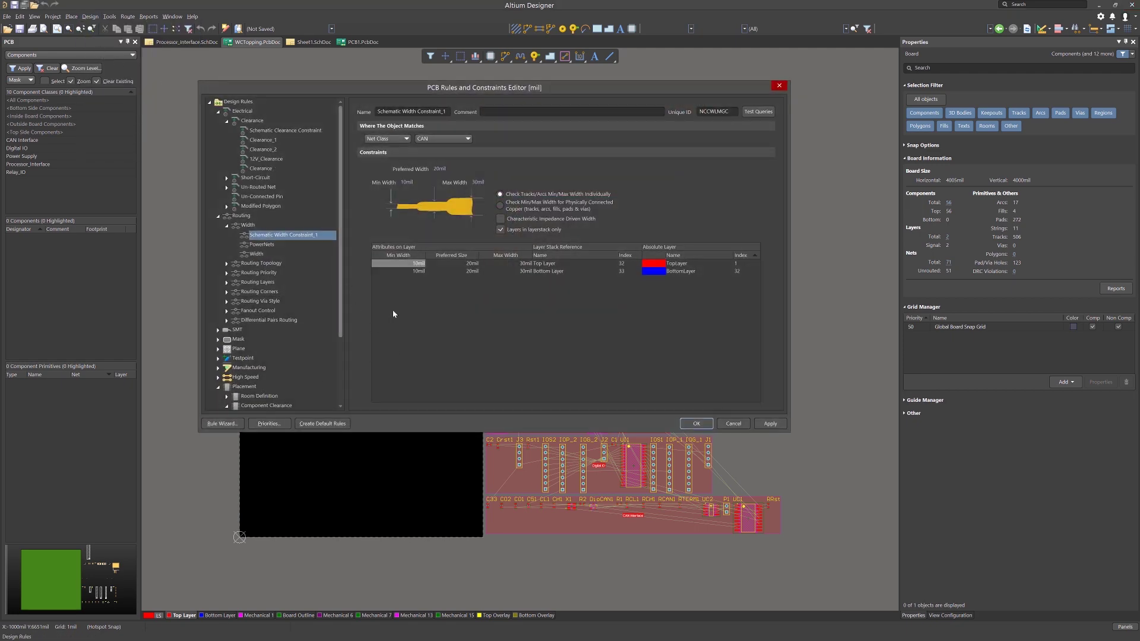
click(696, 423)
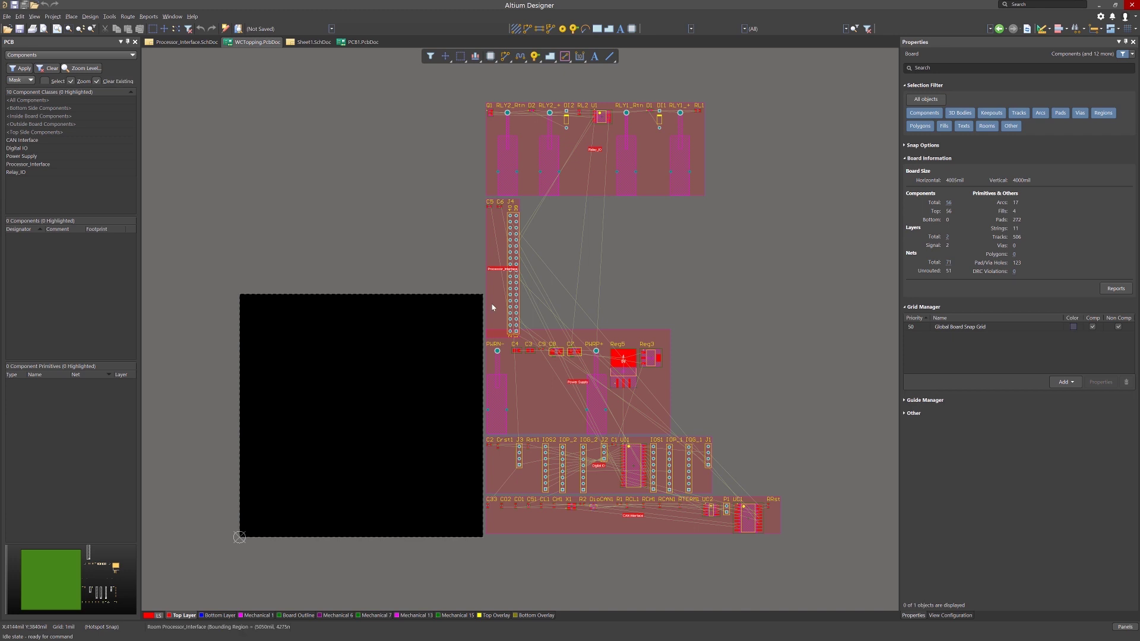
Step: Move the Processor_Interface room onto the board's lower edge and rotate it so connector J4 lies horizontally
drag(492, 307, 303, 405)
key(space)
key(space)
key(space)
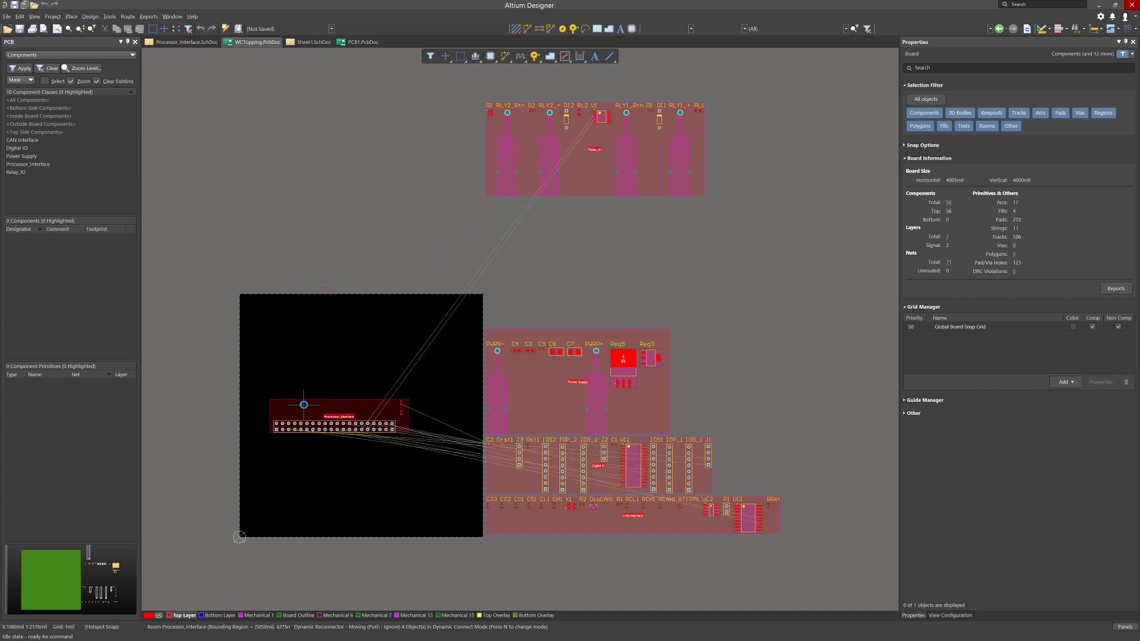
key(space)
drag(304, 405, 412, 546)
key(space)
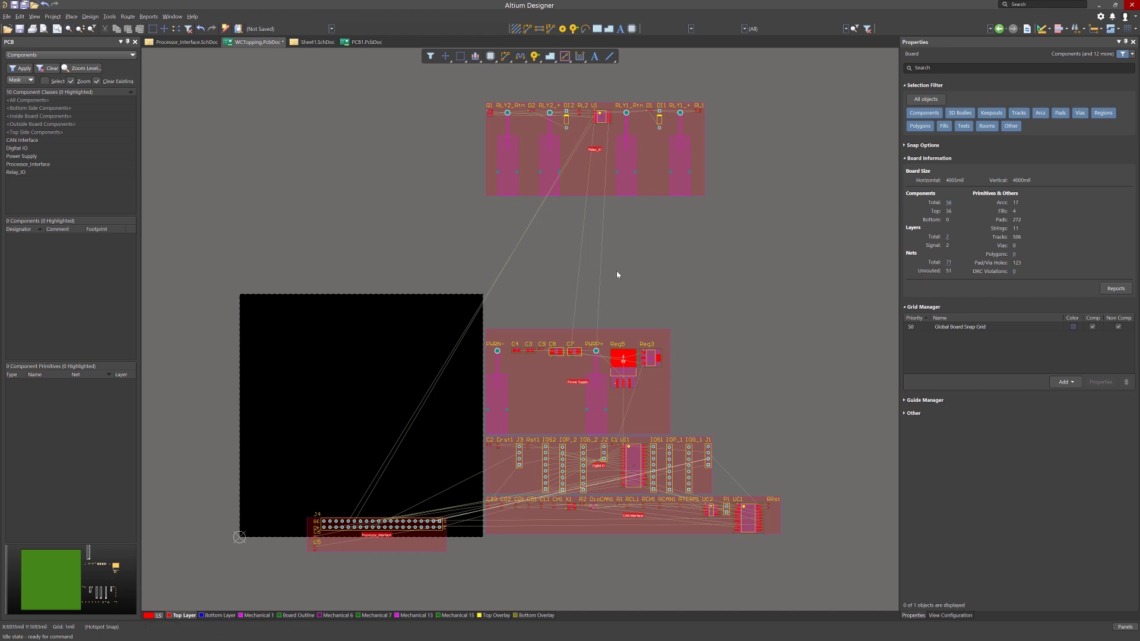
Step: Rotate the Relay_IO room 180 degrees and place it along the board's upper edge
drag(573, 182, 370, 297)
key(space)
key(space)
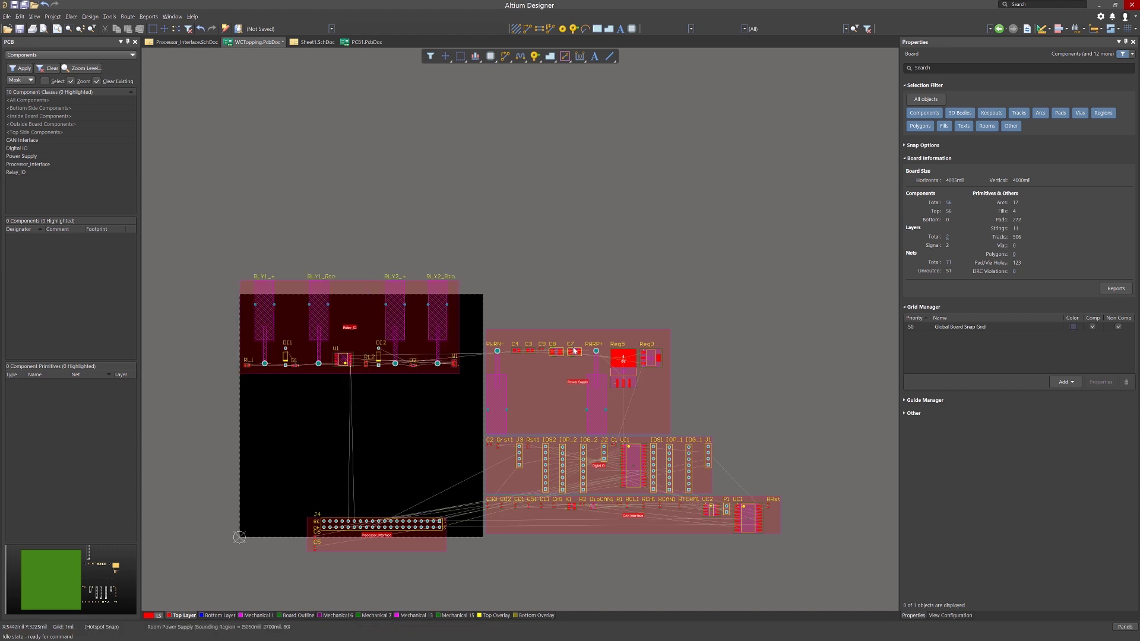
Step: Rotate the Power Supply room upright and place it in the board's right part, below the Relay_IO room
drag(546, 407, 463, 472)
key(space)
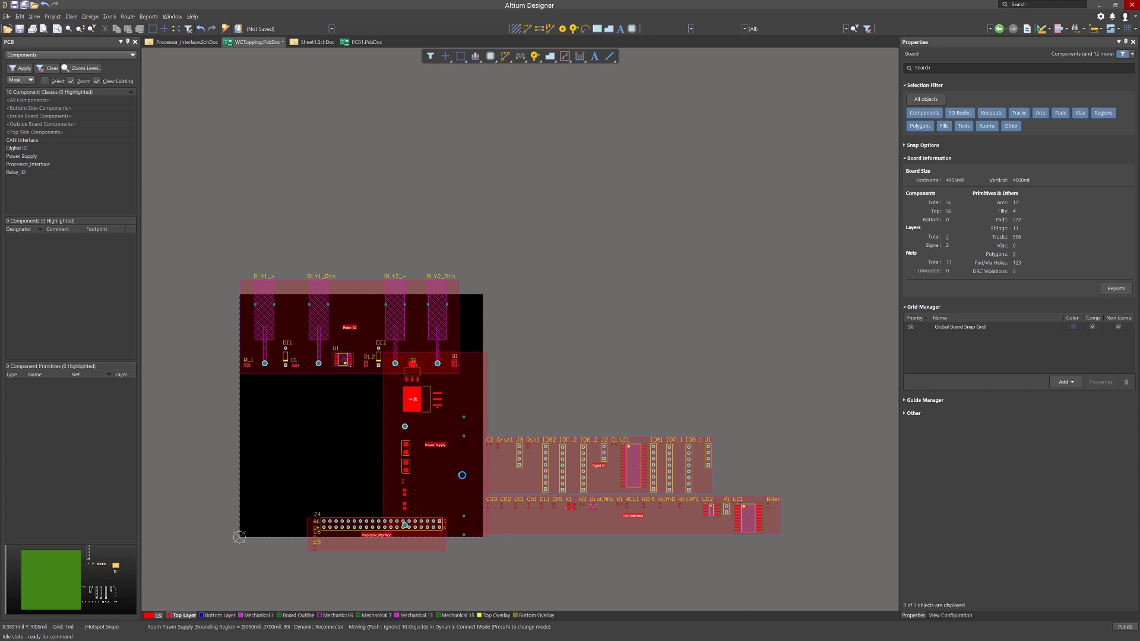
click(476, 387)
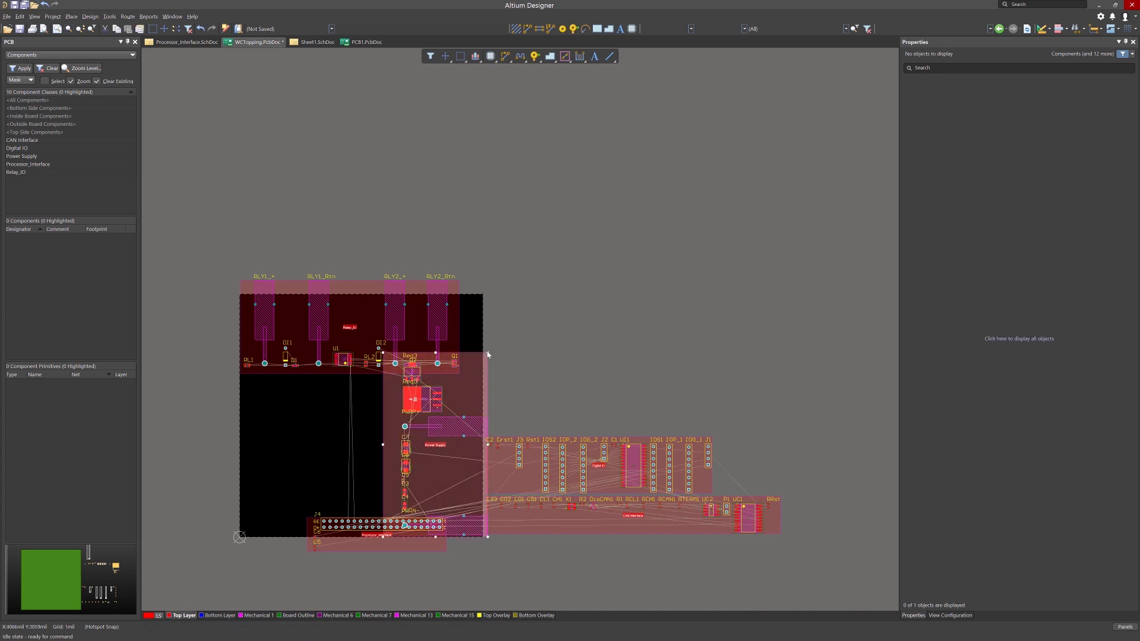
drag(485, 355, 478, 379)
Step: Shorten the Power Supply room by raising its lower edge to just above connector J4
click(430, 558)
click(425, 564)
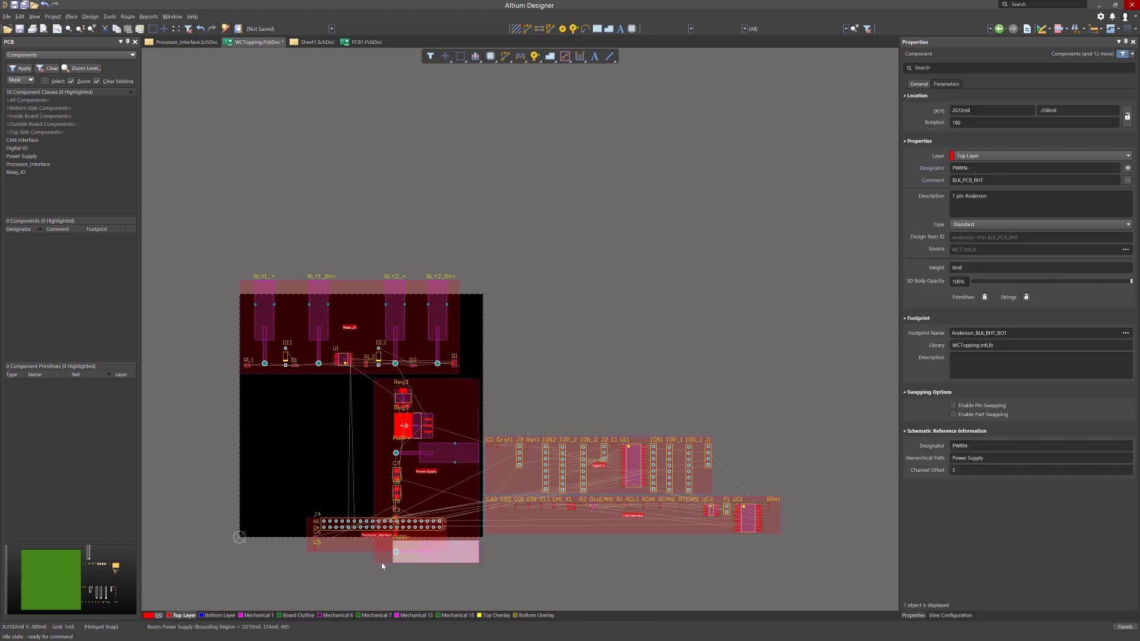
click(422, 564)
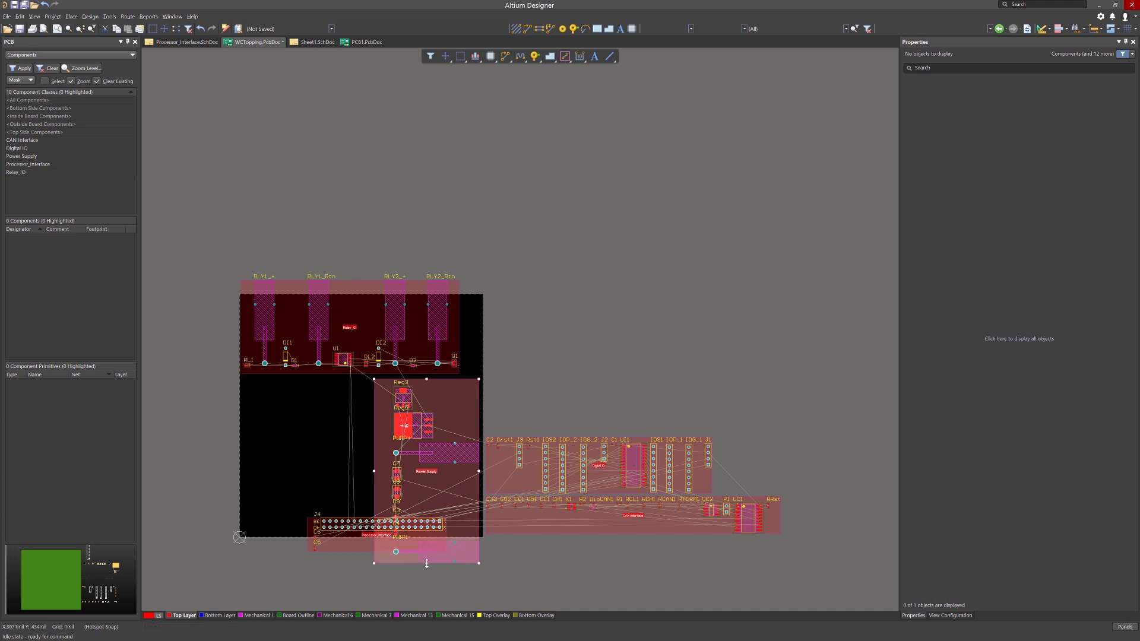
drag(426, 562, 422, 511)
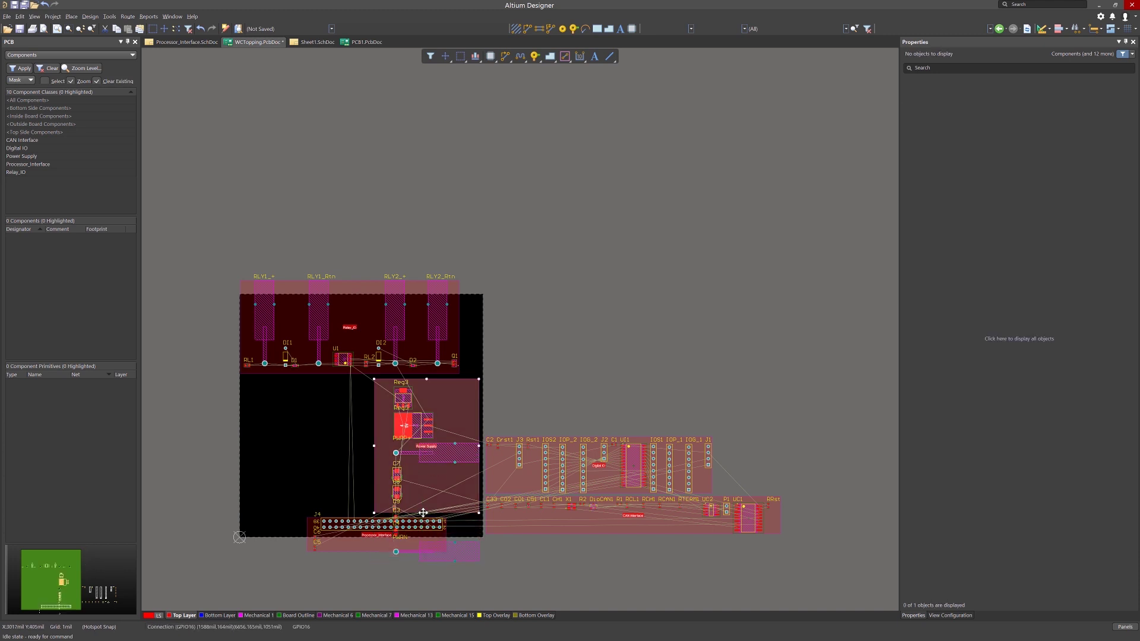
Step: Fit the Digital IO room into the board's upper left and the CAN Interface room below it, with Relay_IO at the upper right
click(333, 300)
drag(594, 466, 279, 514)
drag(765, 512, 350, 457)
click(196, 331)
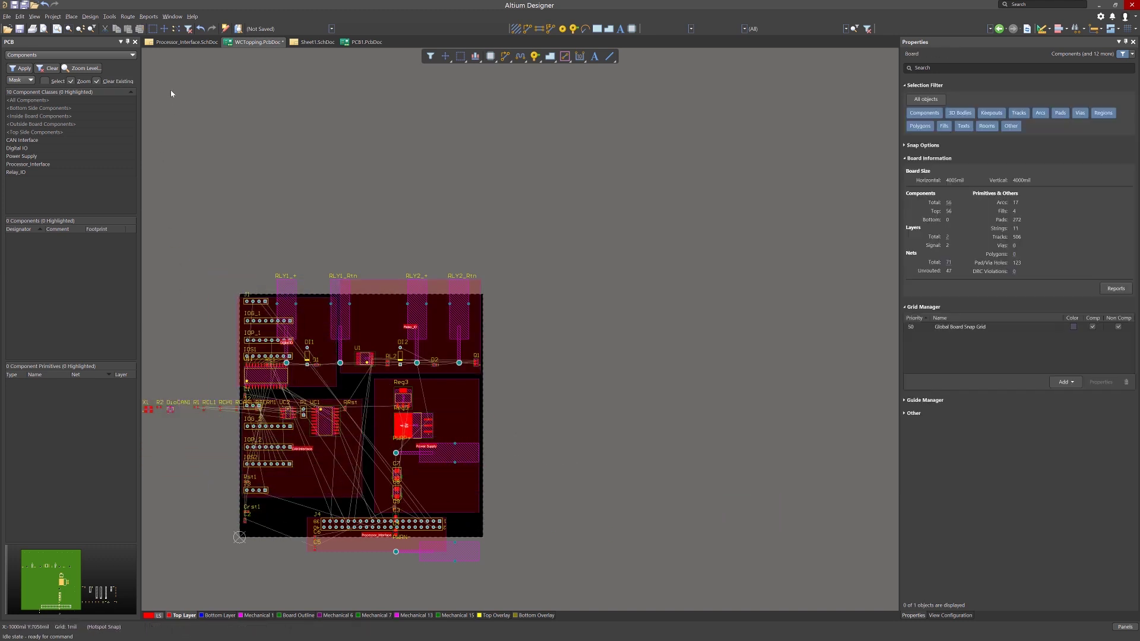
Step: Arrange the components within the Relay_IO, Digital IO, CAN Interface, Power Supply and Processor_Interface rooms using Arrange Within Room
click(110, 16)
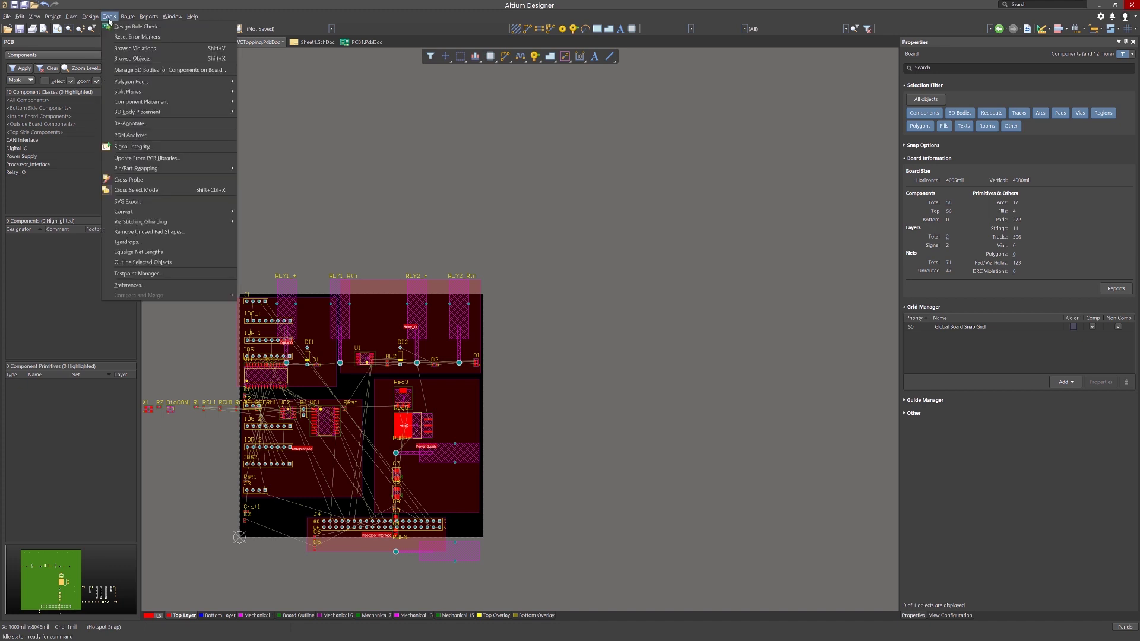
mouse_move(155, 102)
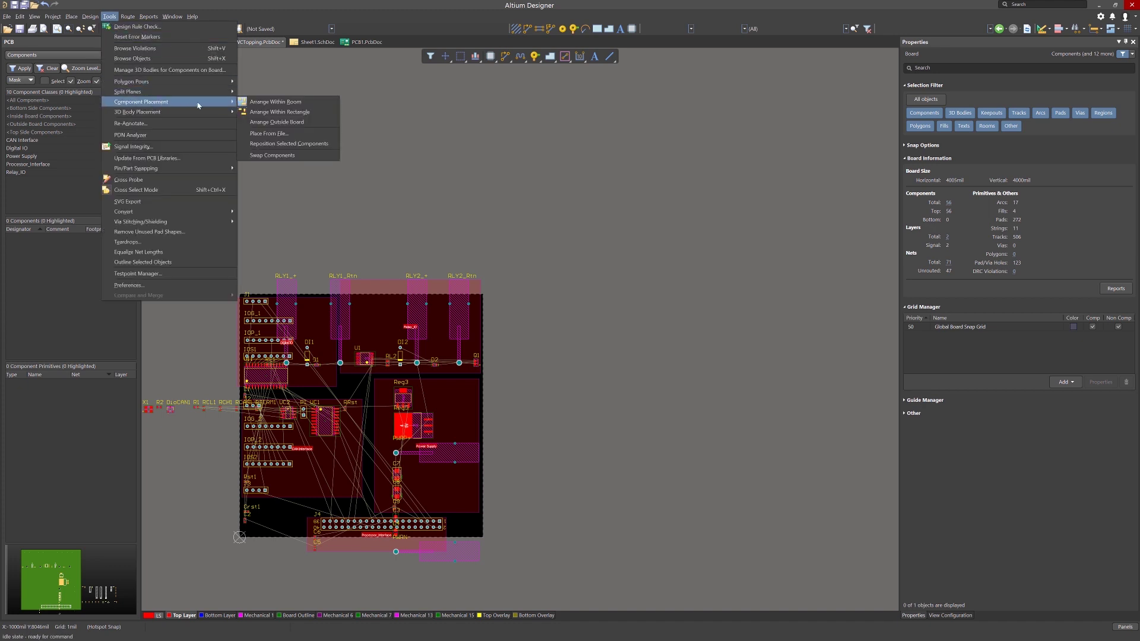
click(276, 102)
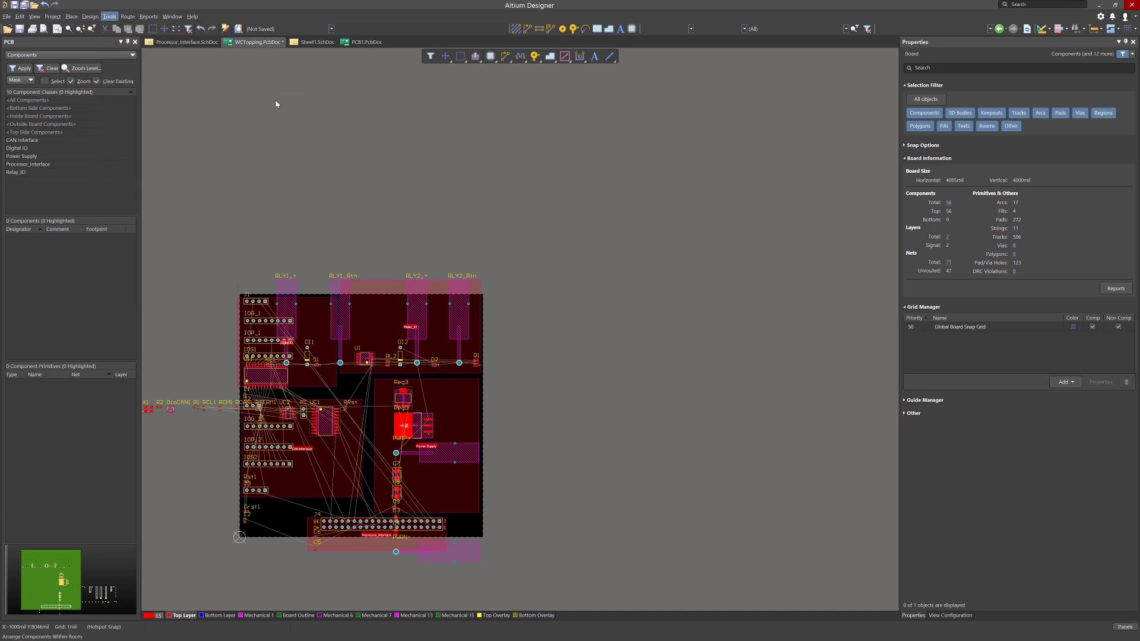
click(386, 310)
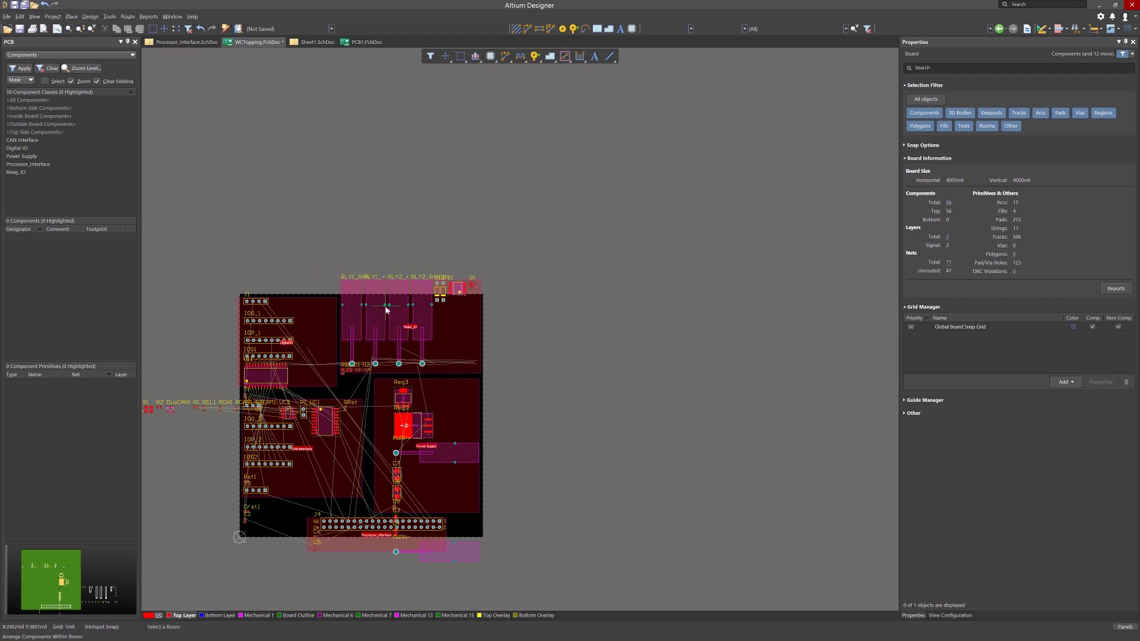
click(315, 345)
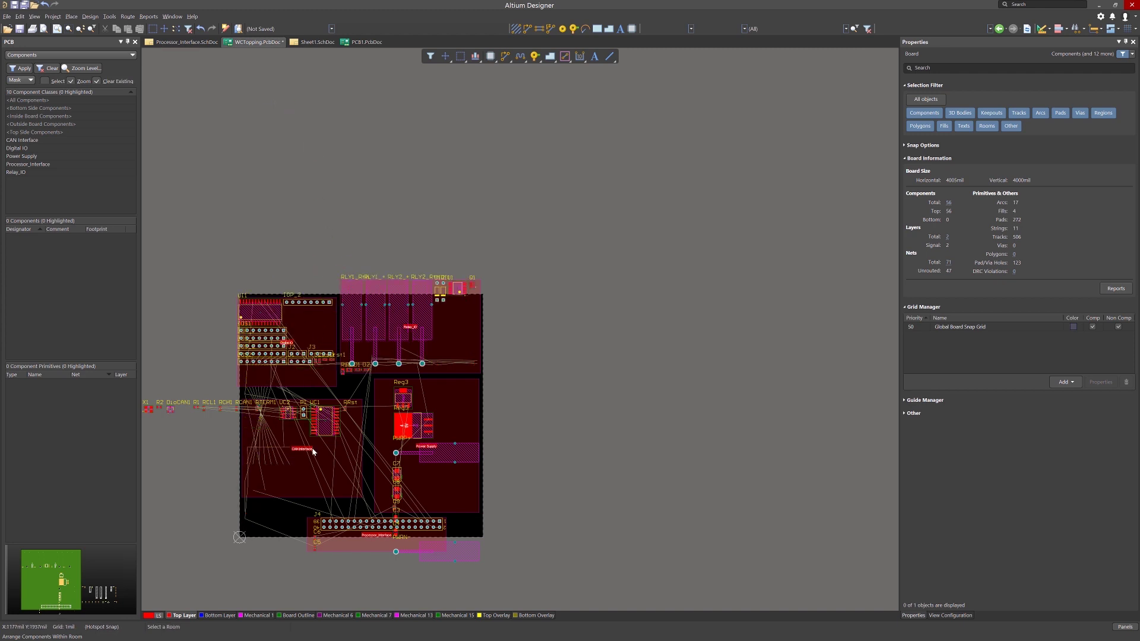
click(297, 469)
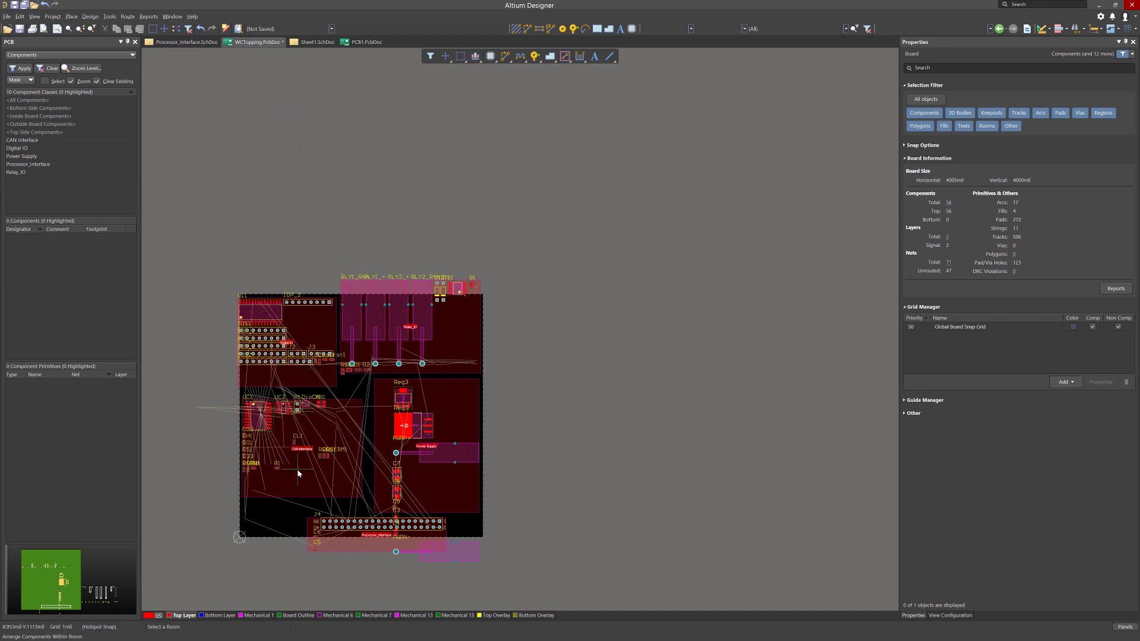
click(457, 401)
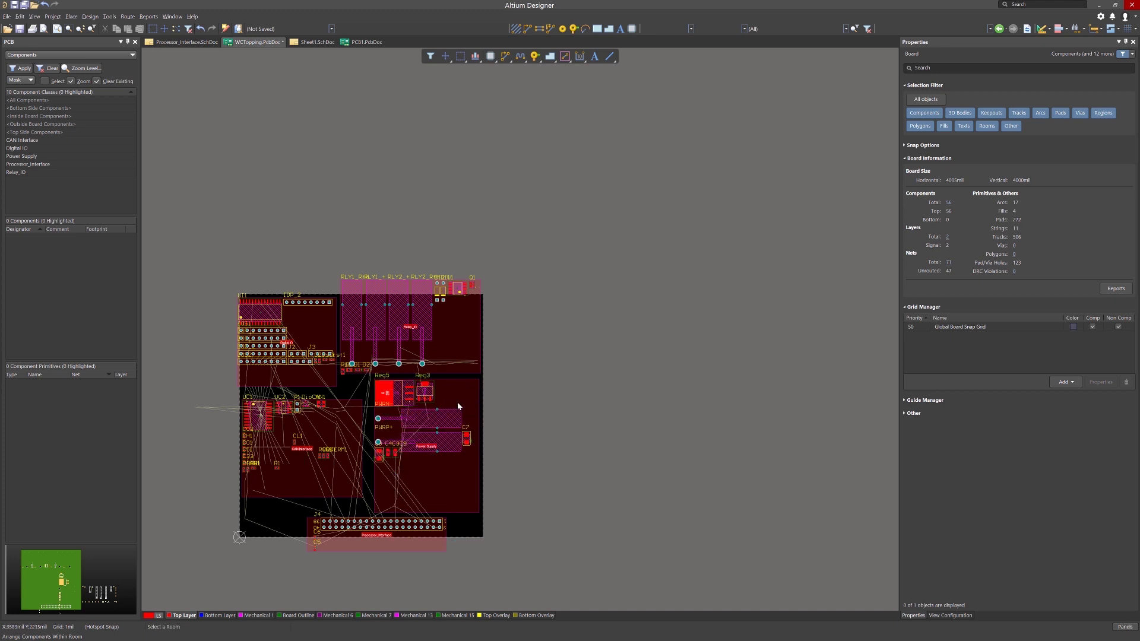
click(423, 546)
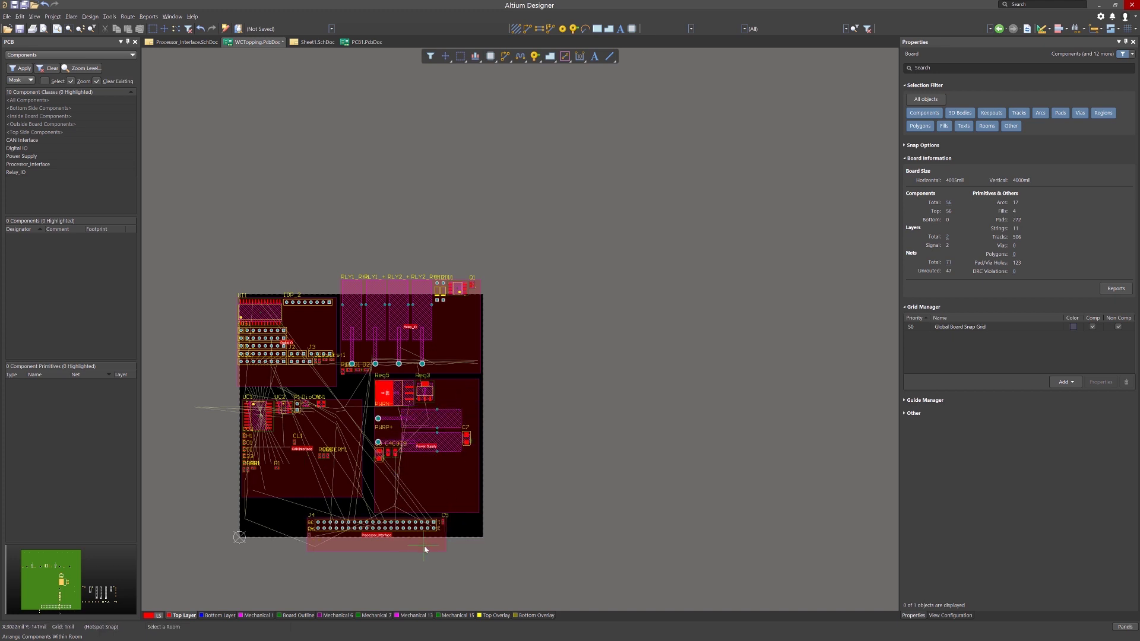
right_click(558, 360)
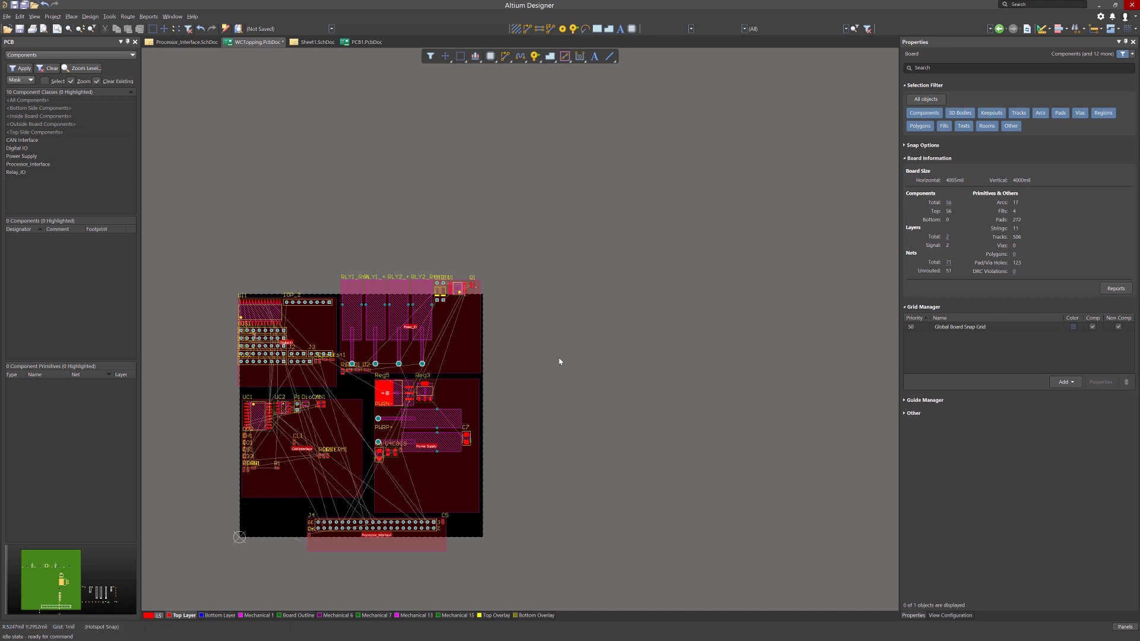
Step: Shift the Power Supply, Relay_IO, Digital IO and CAN Interface rooms slightly down so their components fit within the board outline
drag(469, 410, 469, 444)
drag(457, 361, 457, 378)
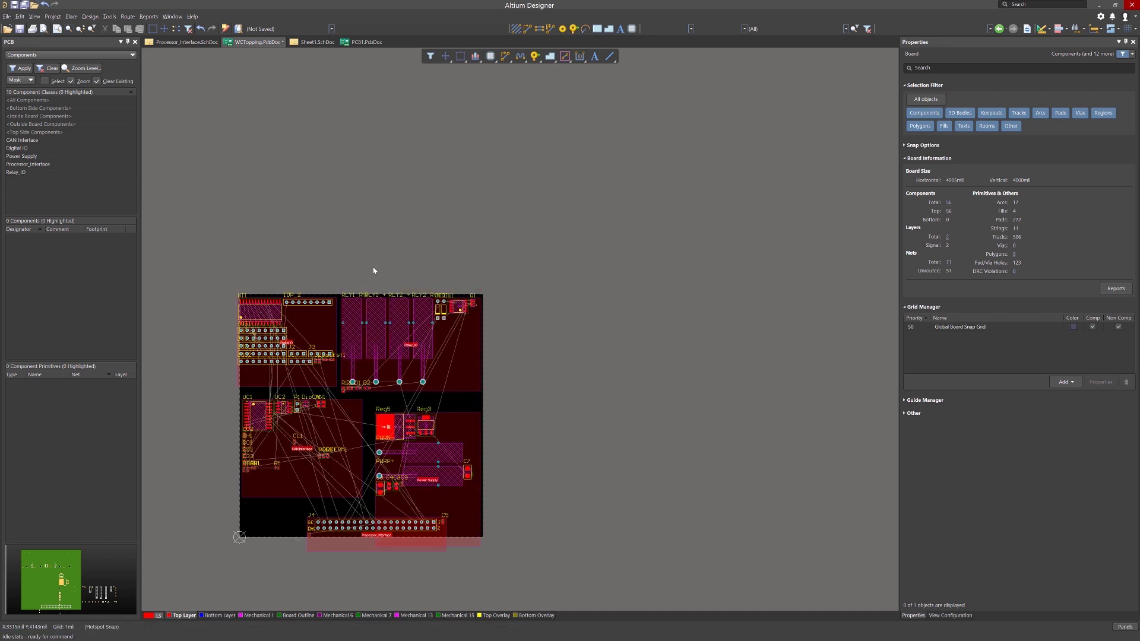
drag(258, 482, 259, 490)
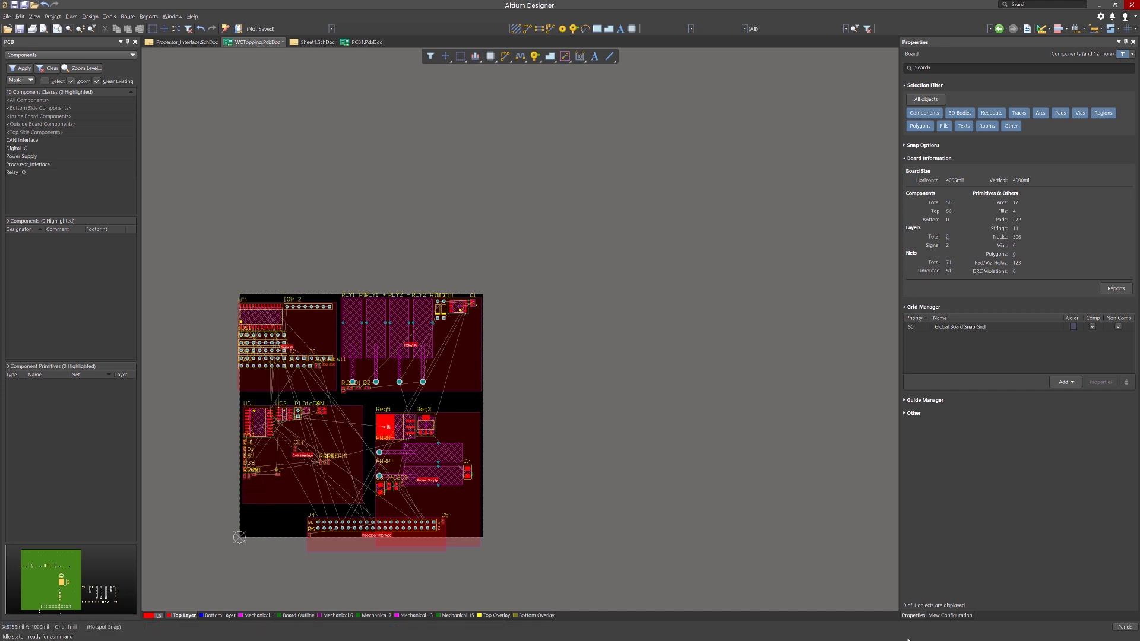
Step: Hide the rooms through the object visibility settings and show them again
click(950, 615)
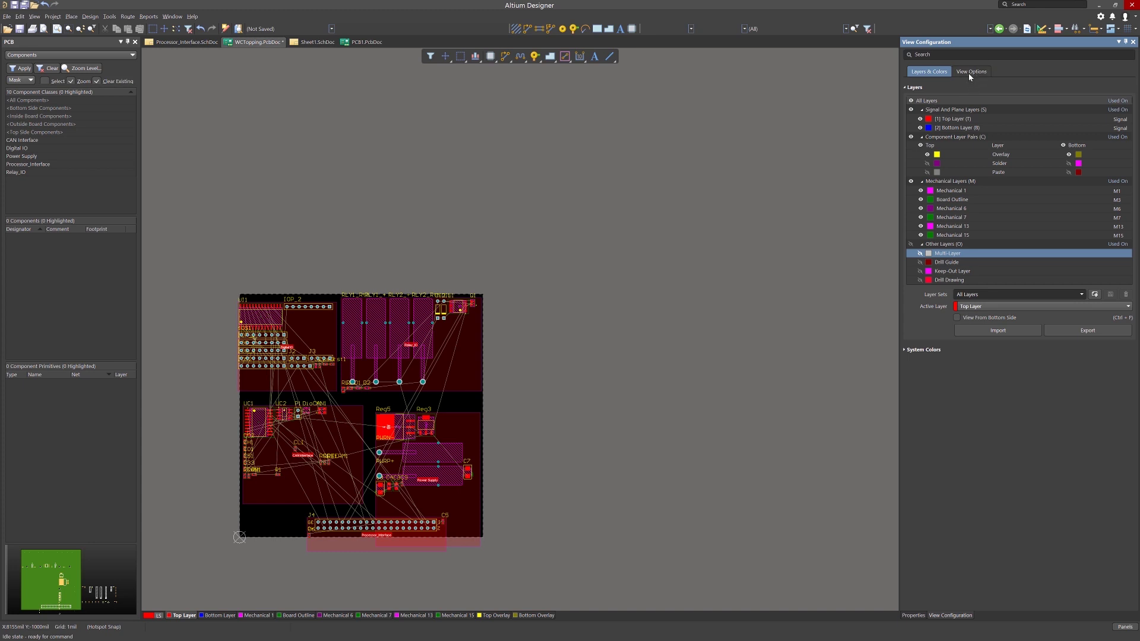
click(969, 72)
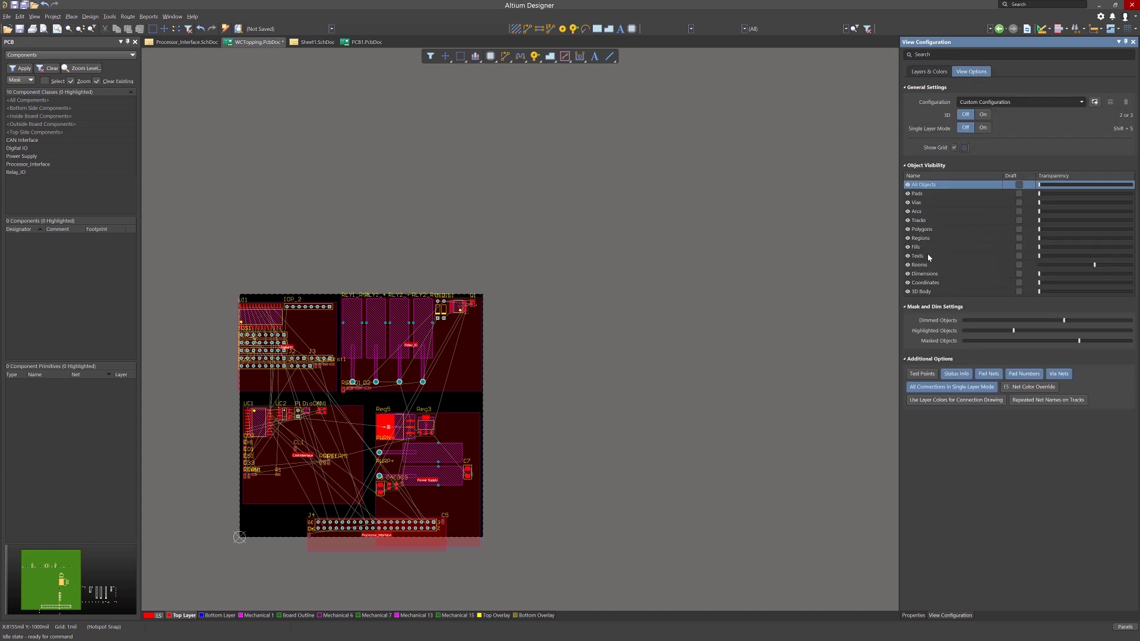
click(907, 266)
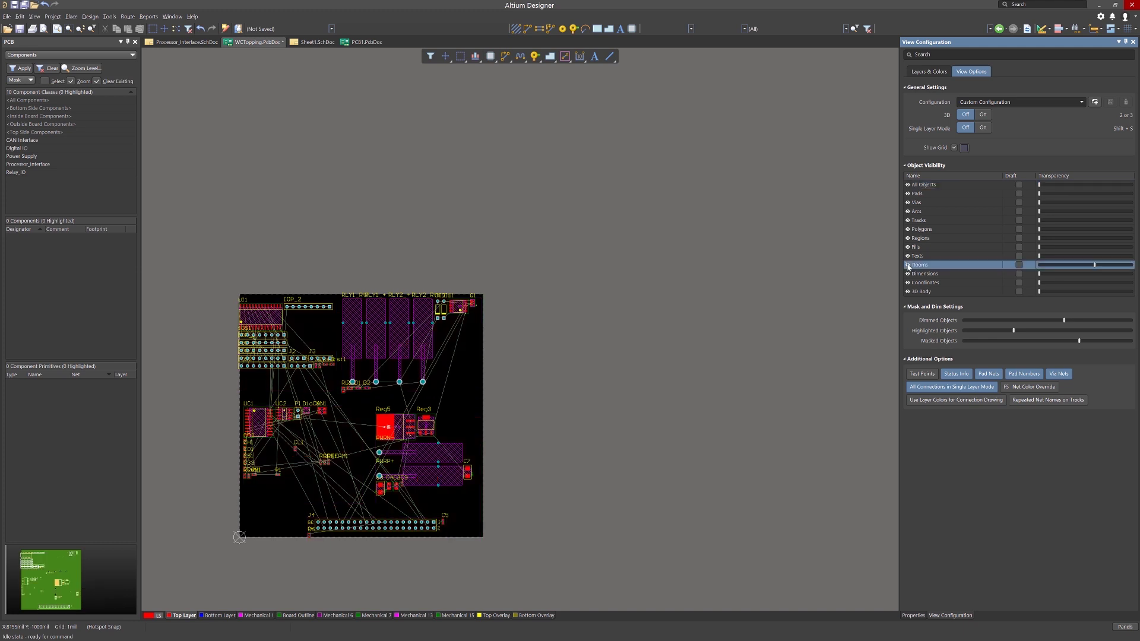
click(907, 266)
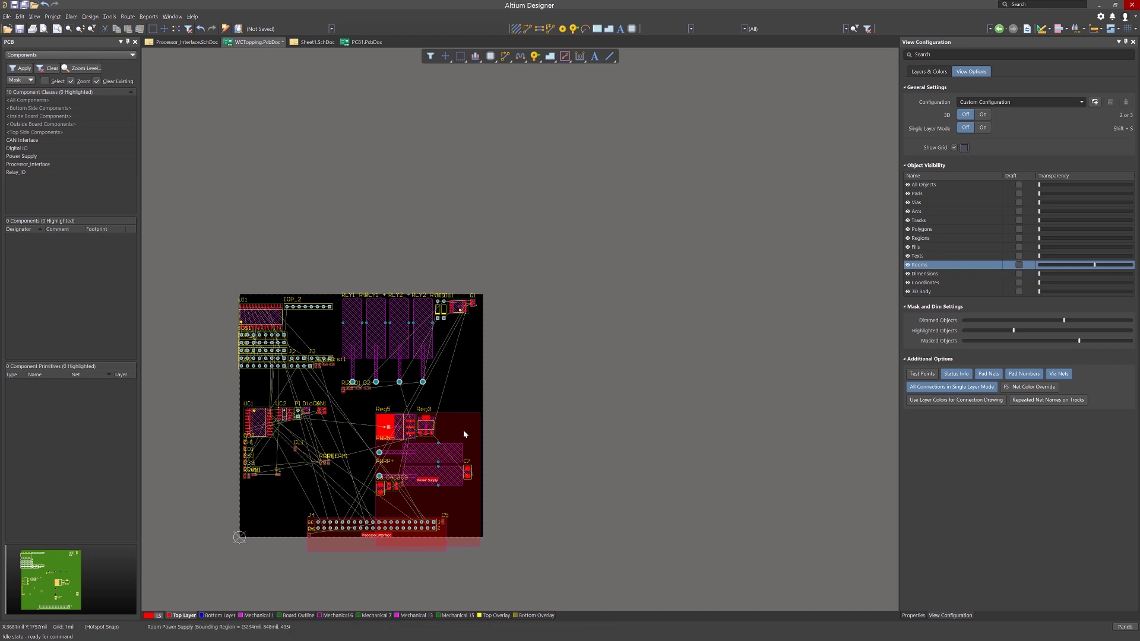
Step: Delete the rooms from the board, including the Processor_Interface room, leaving their components in place
click(396, 549)
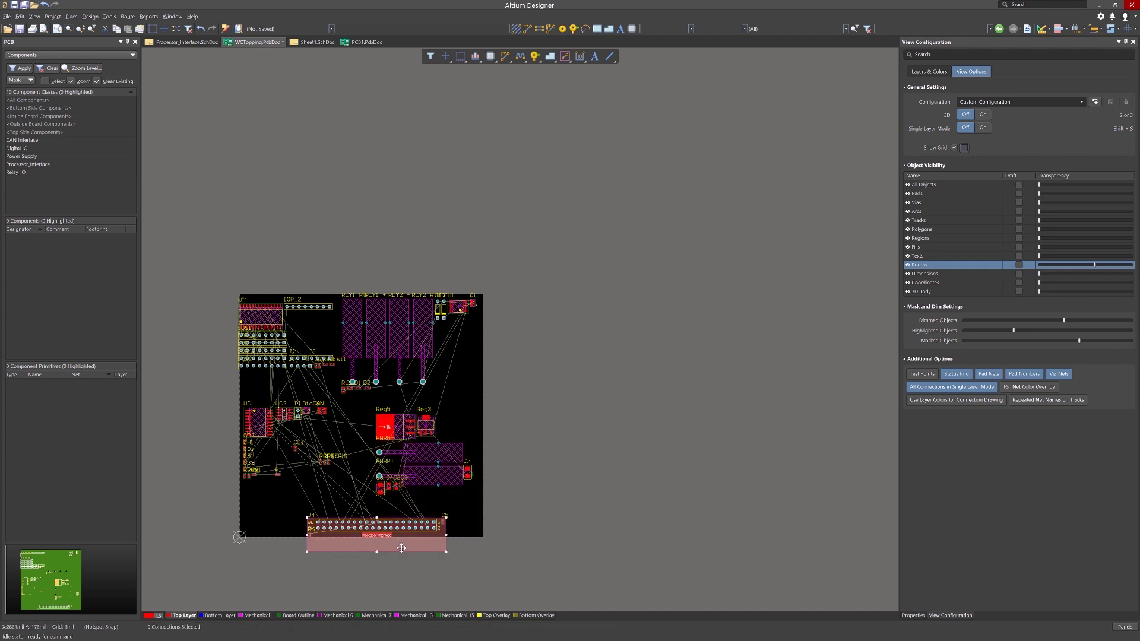
click(513, 561)
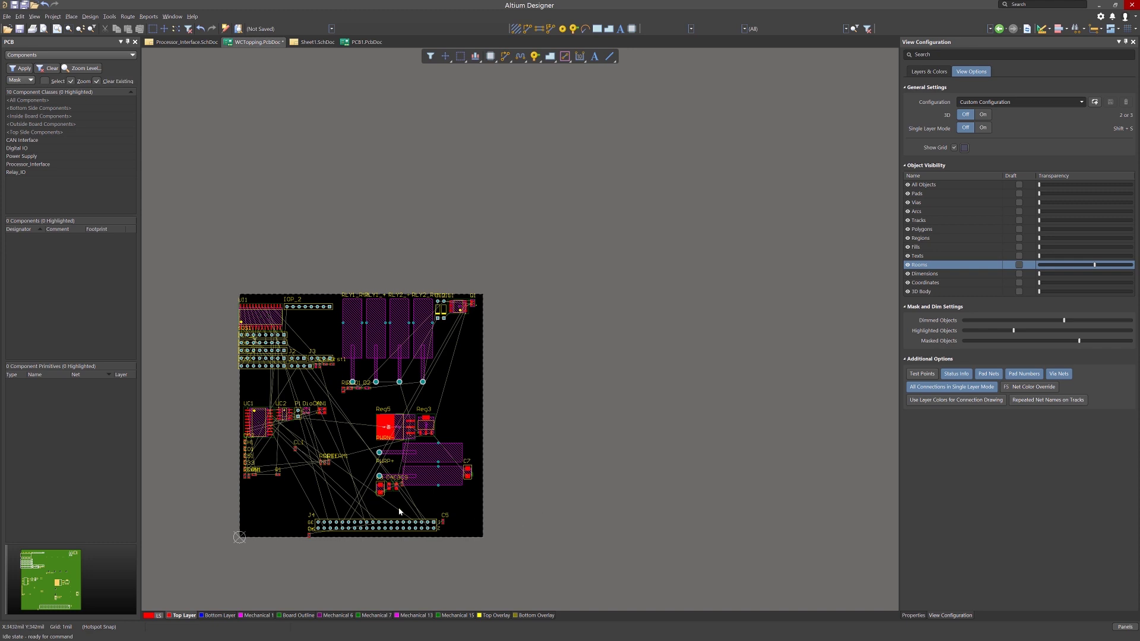
Step: Move chip UI1 to the right of the stacked IO headers and rotate it upright with its pins facing the headers
click(265, 321)
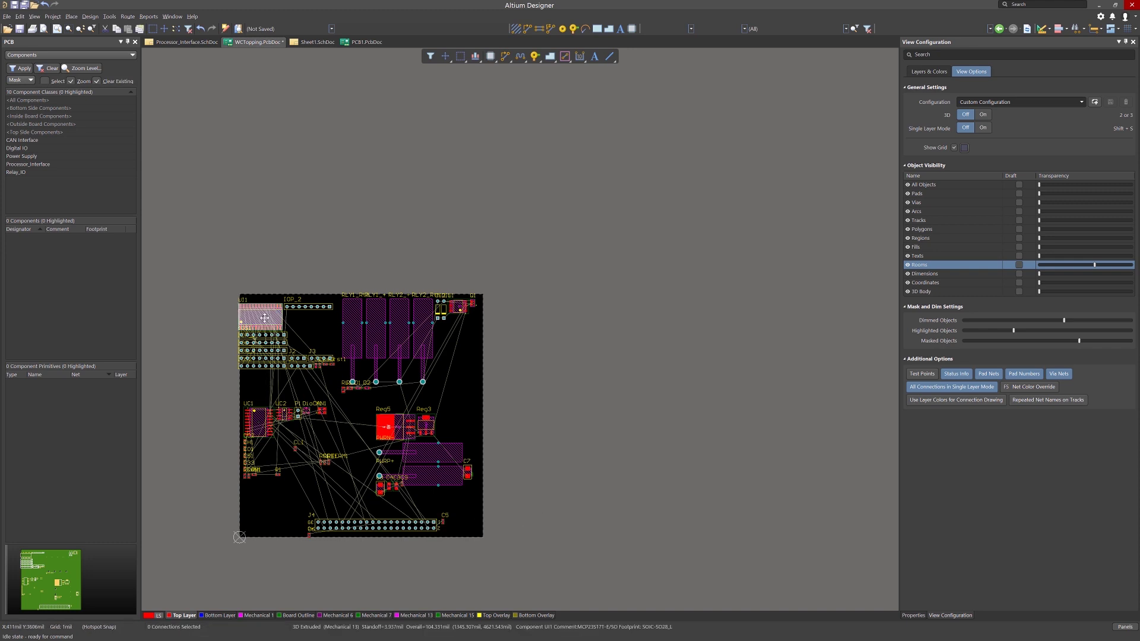
drag(265, 321, 318, 337)
key(space)
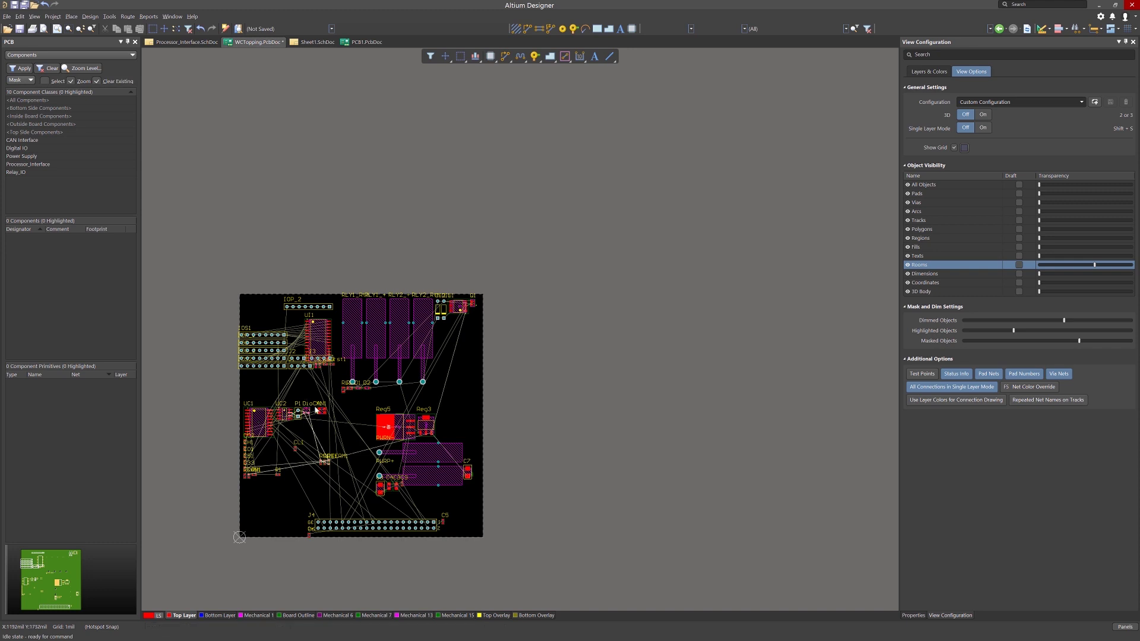
drag(318, 341, 316, 339)
key(space)
key(space)
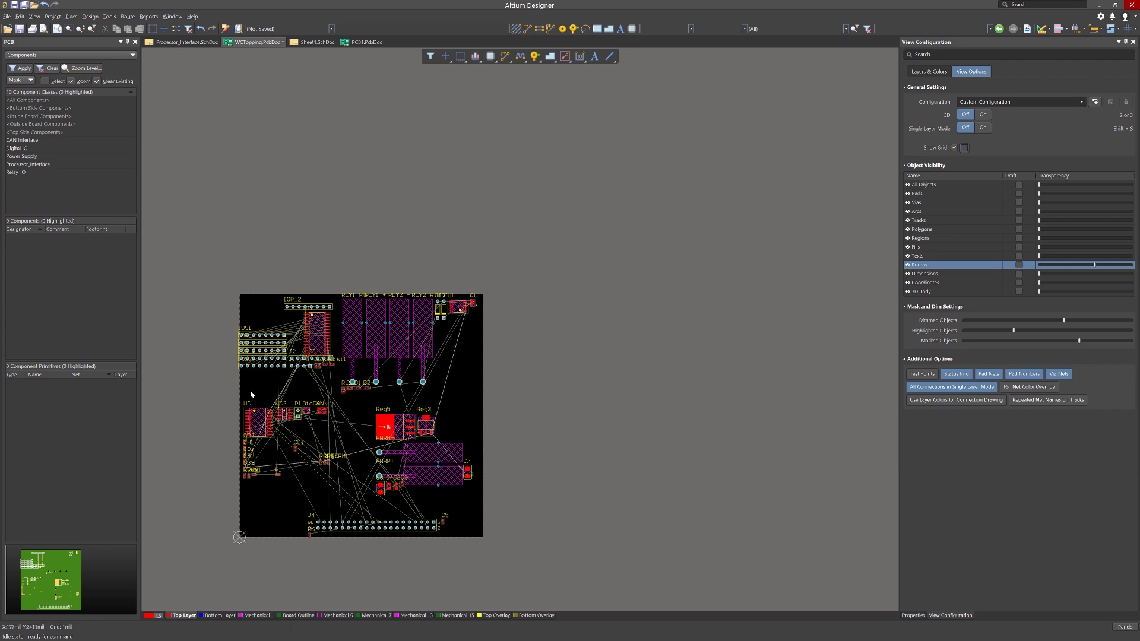
Step: Spread out the IO headers, with IOS1, IOP_1 and IOG_1 above the board and IOP_2, IOG_2 and IOS2 along its left edge
ctrl+scroll(228, 381, up, 5)
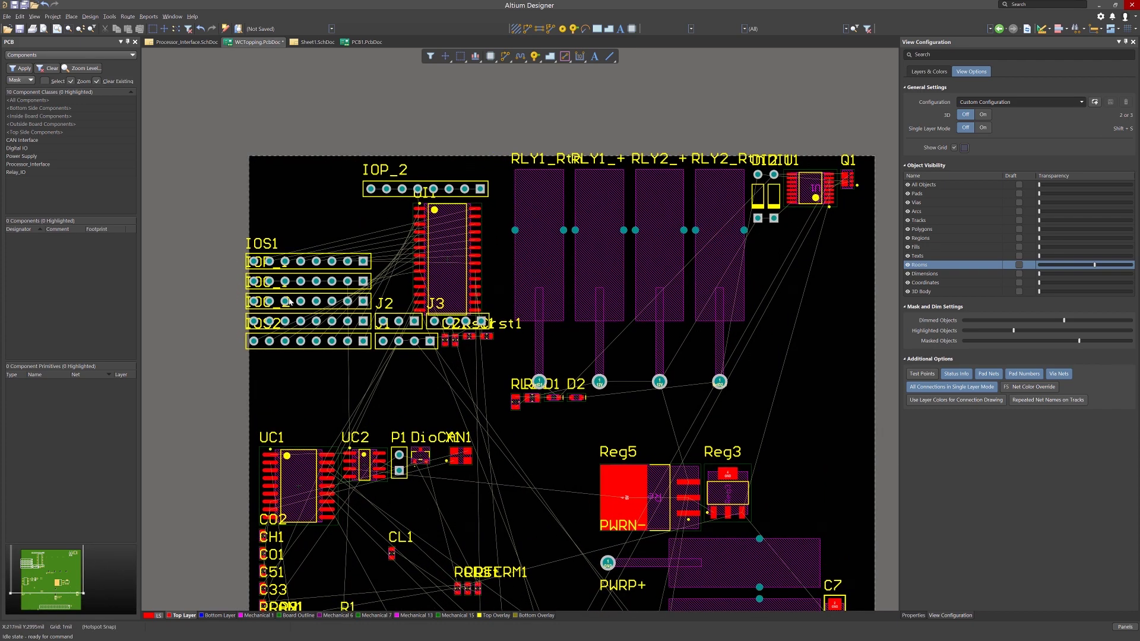
drag(351, 273, 477, 124)
drag(365, 301, 619, 130)
drag(363, 341, 319, 355)
drag(363, 321, 305, 328)
drag(480, 188, 300, 282)
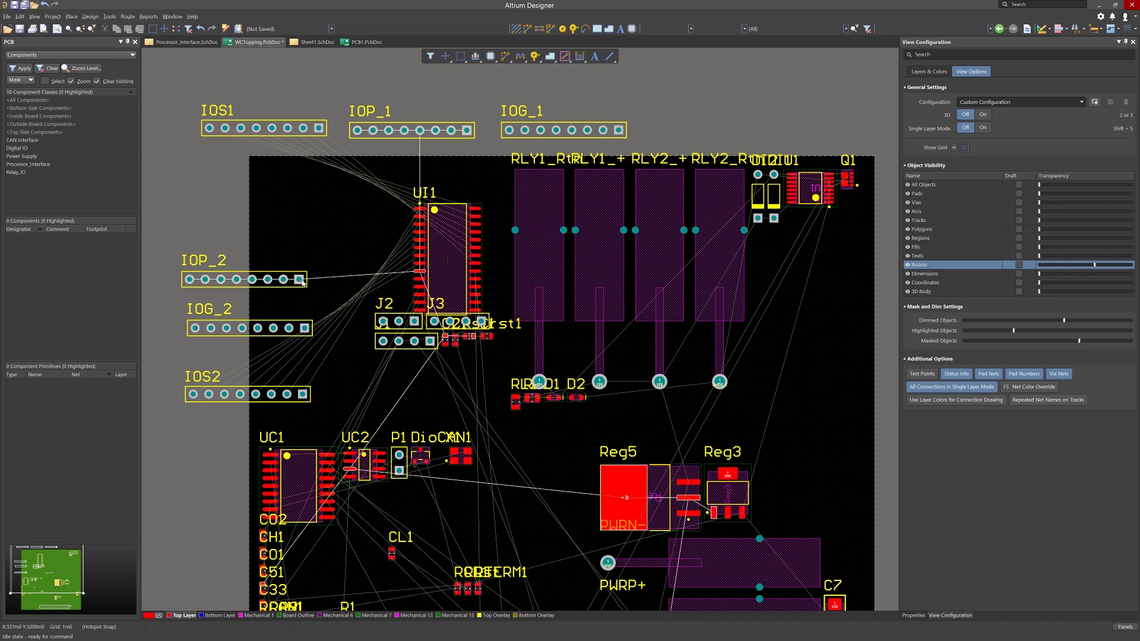
Step: Shift chip UI1 slightly right and place header IOG_2 inside the board's upper-left corner
drag(446, 275, 464, 258)
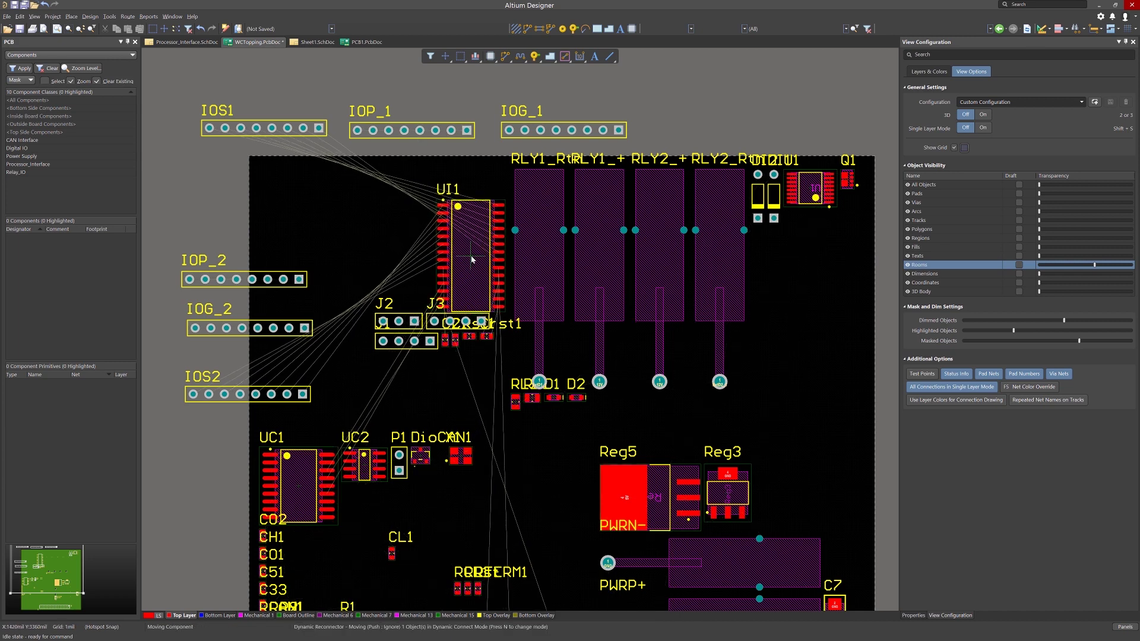
click(472, 259)
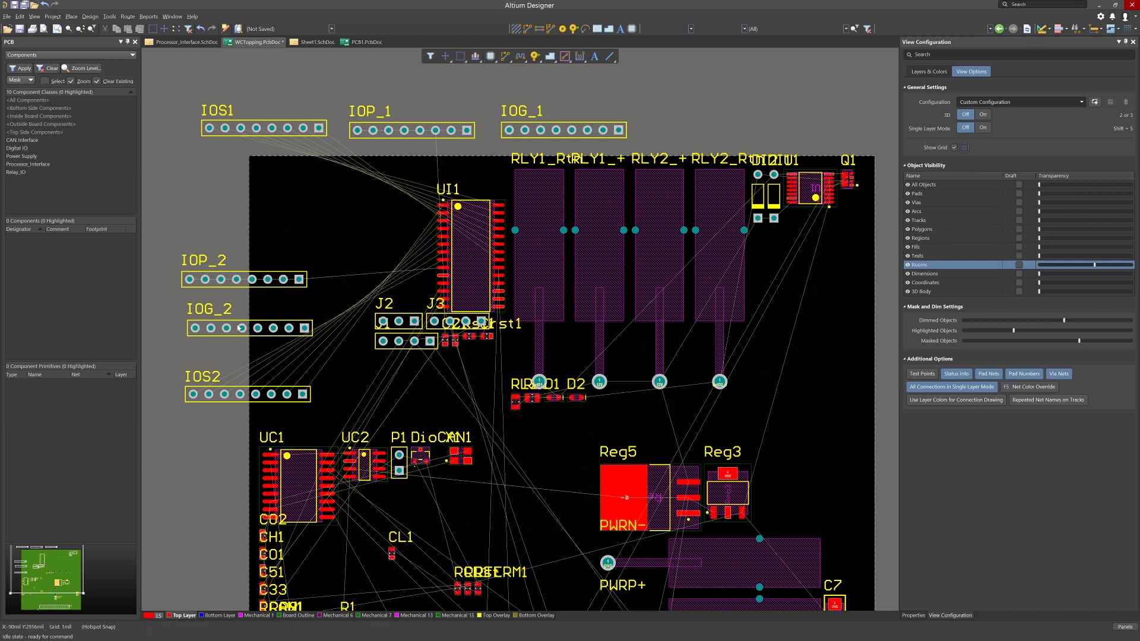
drag(308, 330, 394, 190)
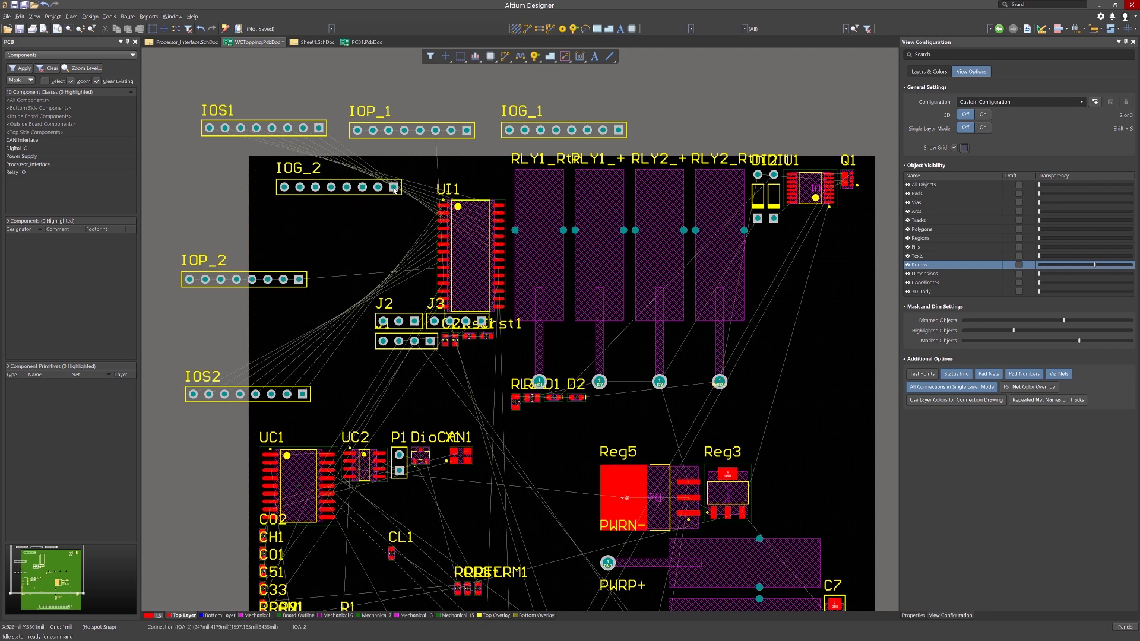
Step: Set the origin on the square end pad of header IOG_2 and the global snap grid to 100 mil
click(19, 17)
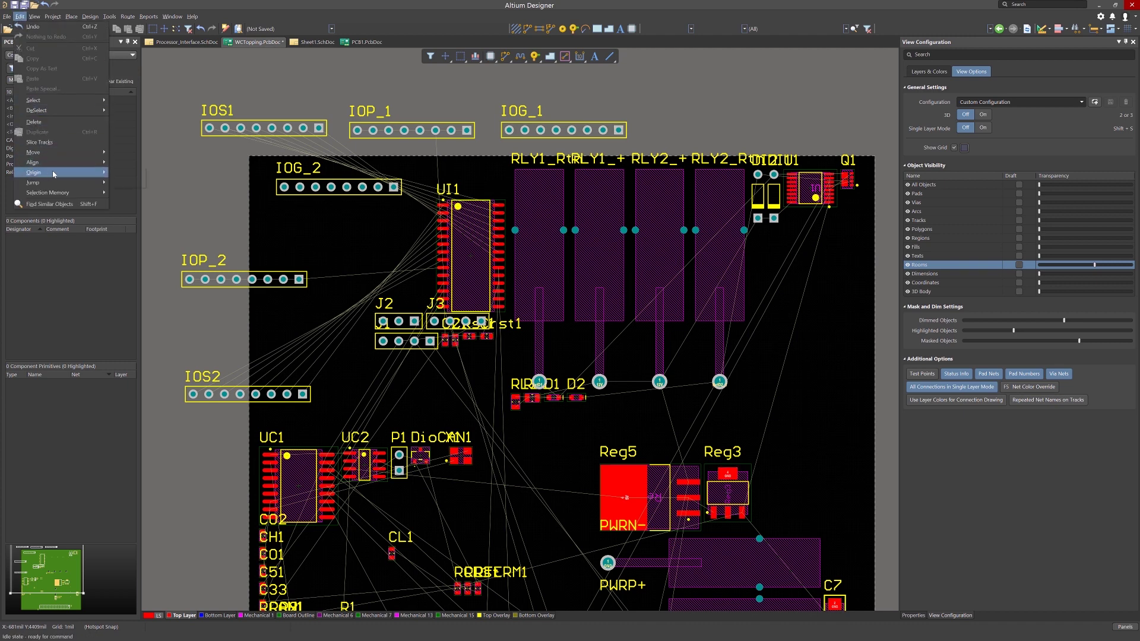
click(124, 172)
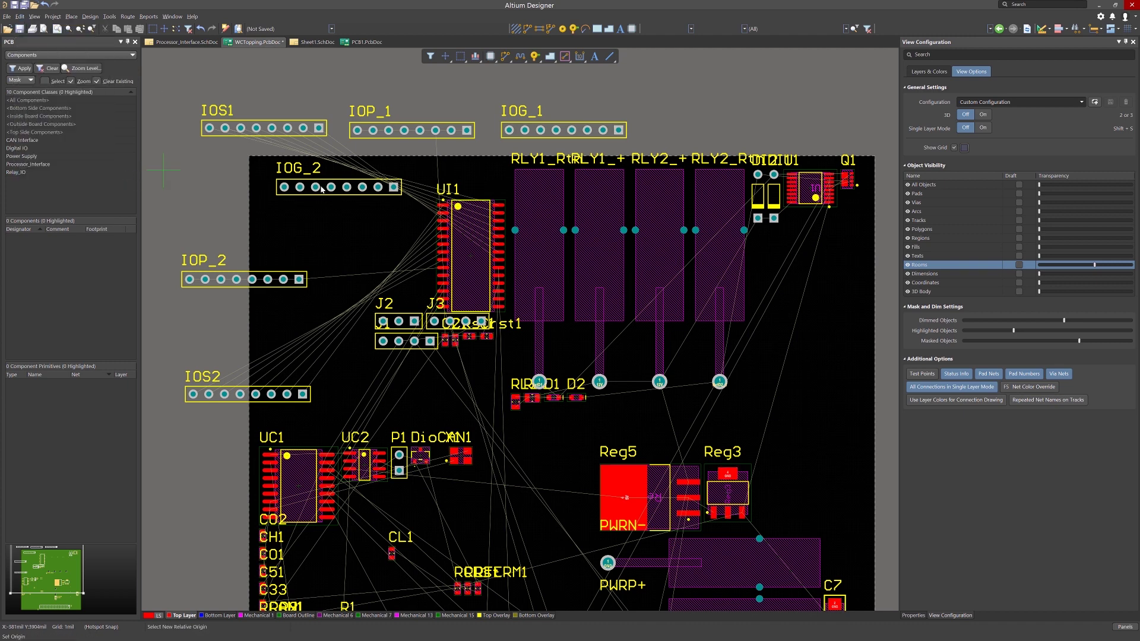
click(393, 187)
click(1130, 28)
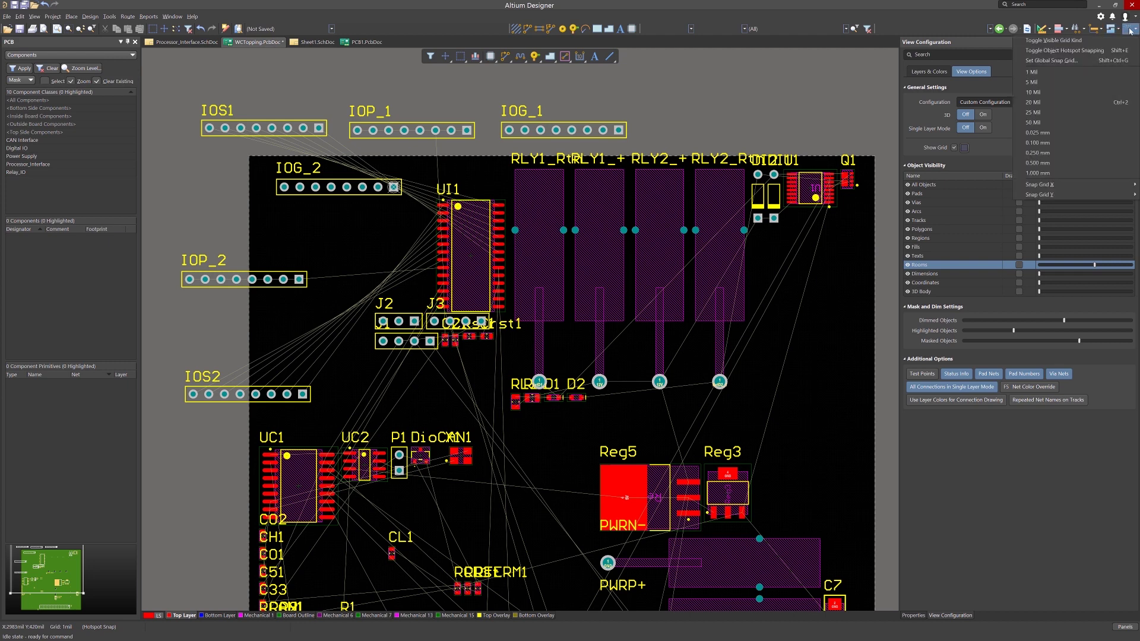
click(1114, 60)
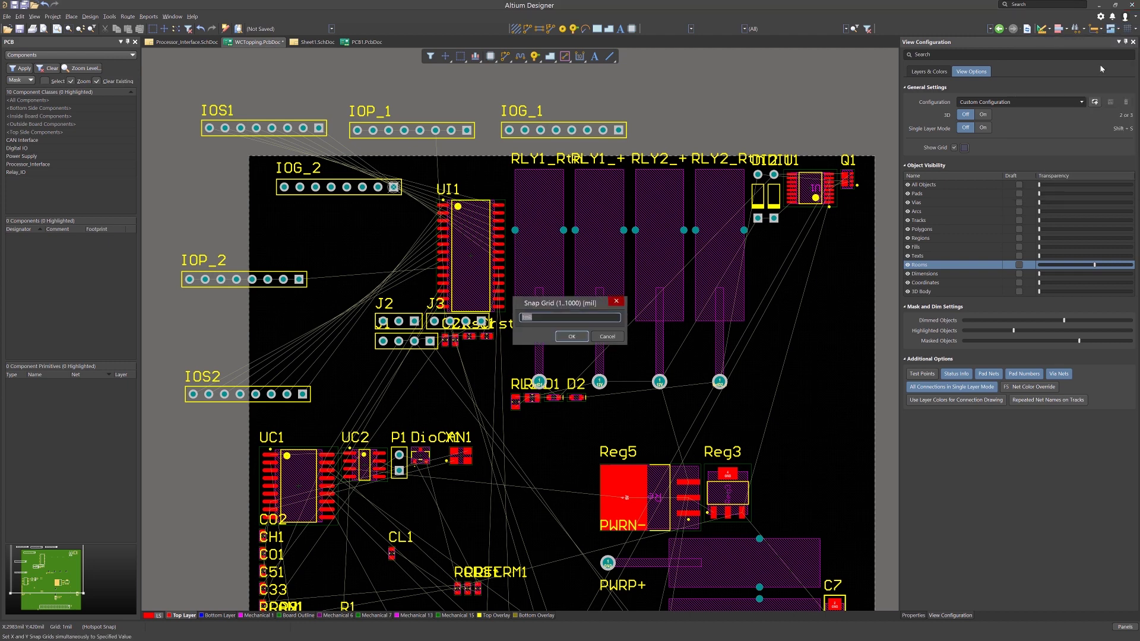
text(1)
key(Return)
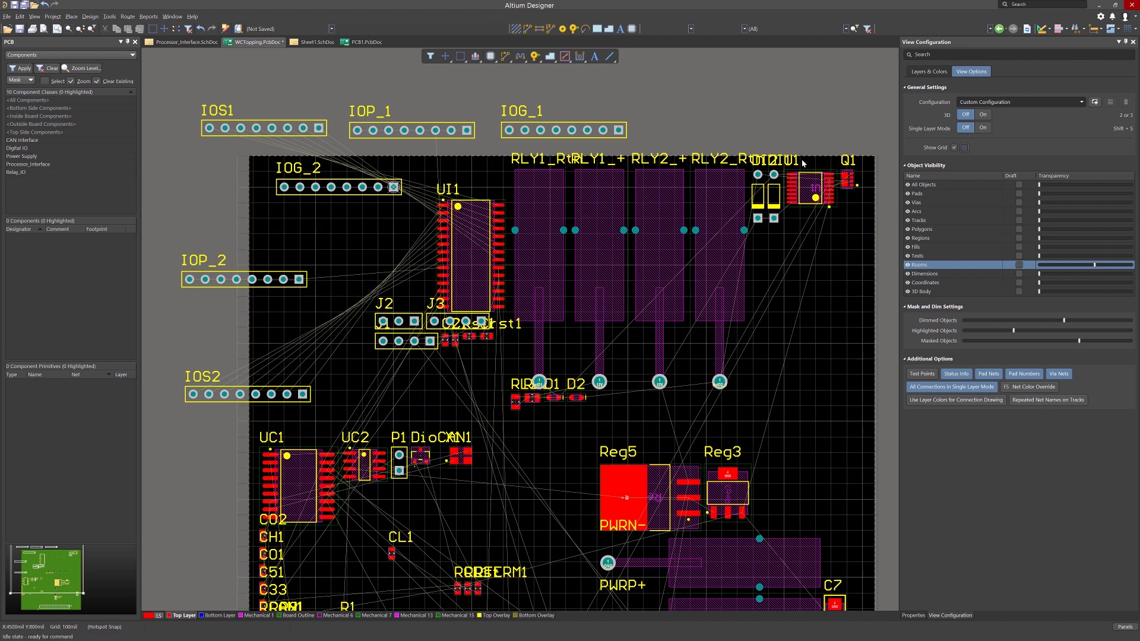
Step: Stack headers IOP_2 and IOS2 directly below IOG_2, with their pads aligned on the 100 mil grid
click(304, 278)
click(391, 203)
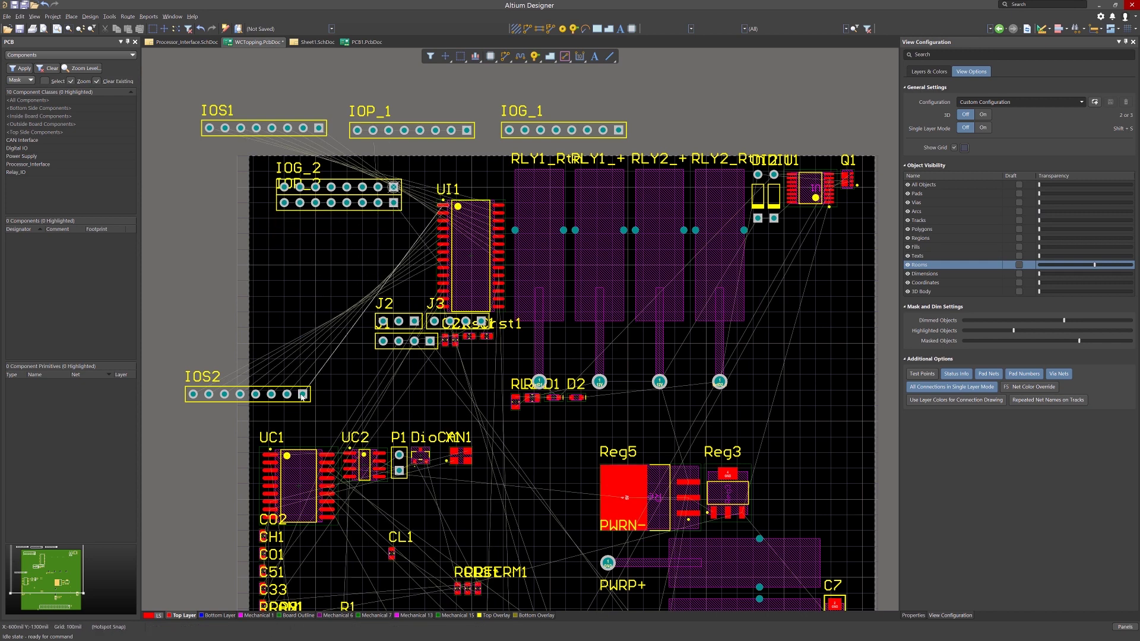
click(303, 397)
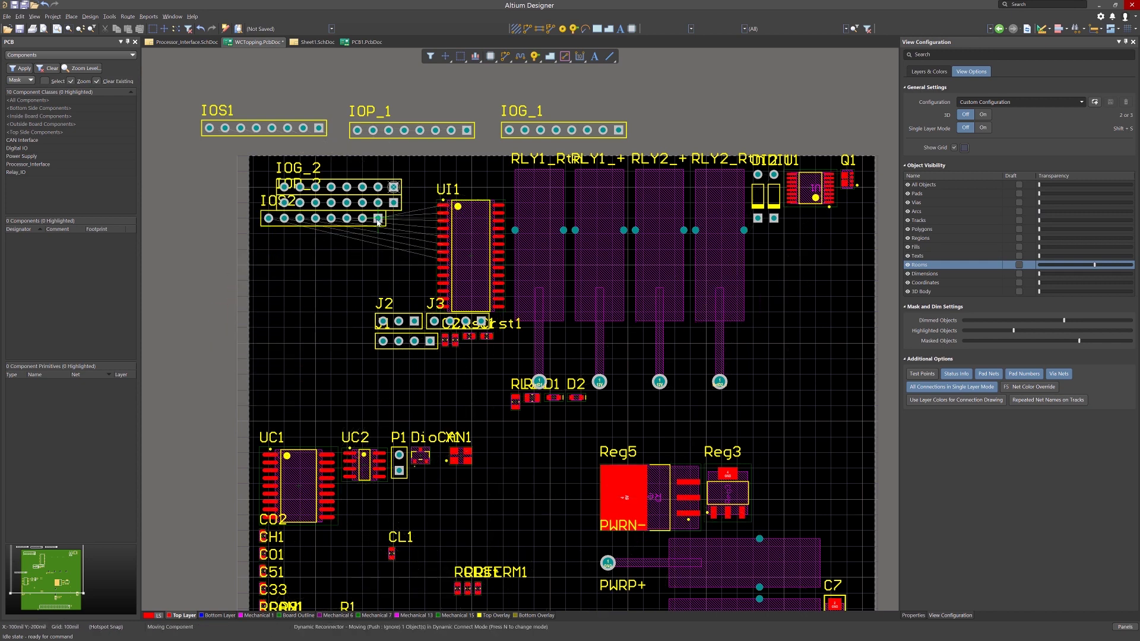
click(394, 218)
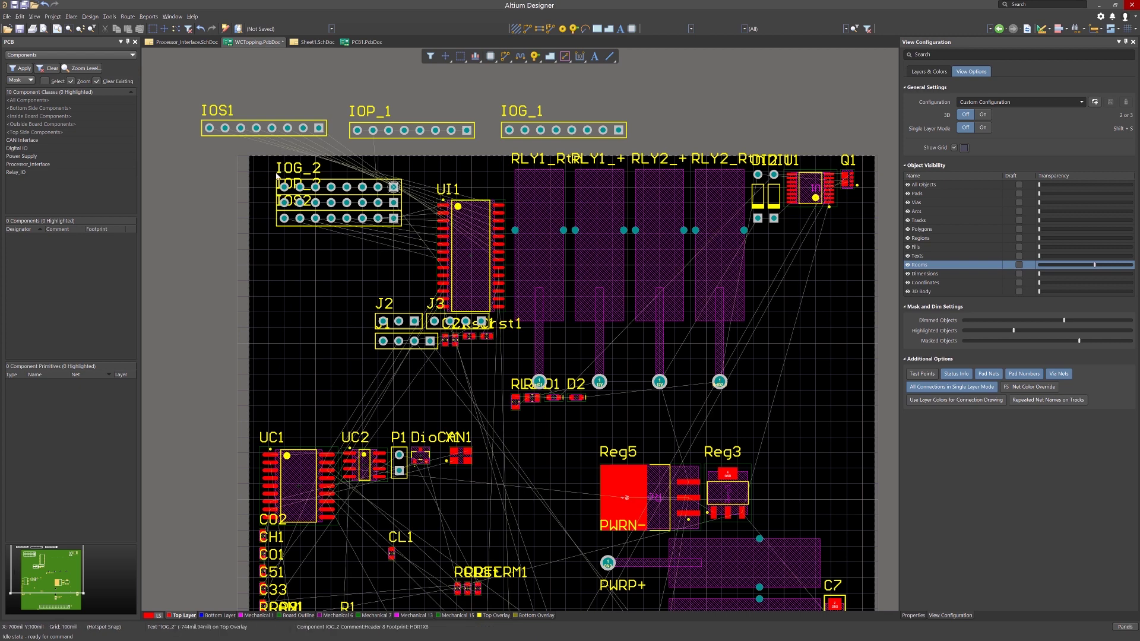
Step: Move the IOG_2, IOP_2 and IOS2 designators to the left of their headers
drag(275, 177, 219, 191)
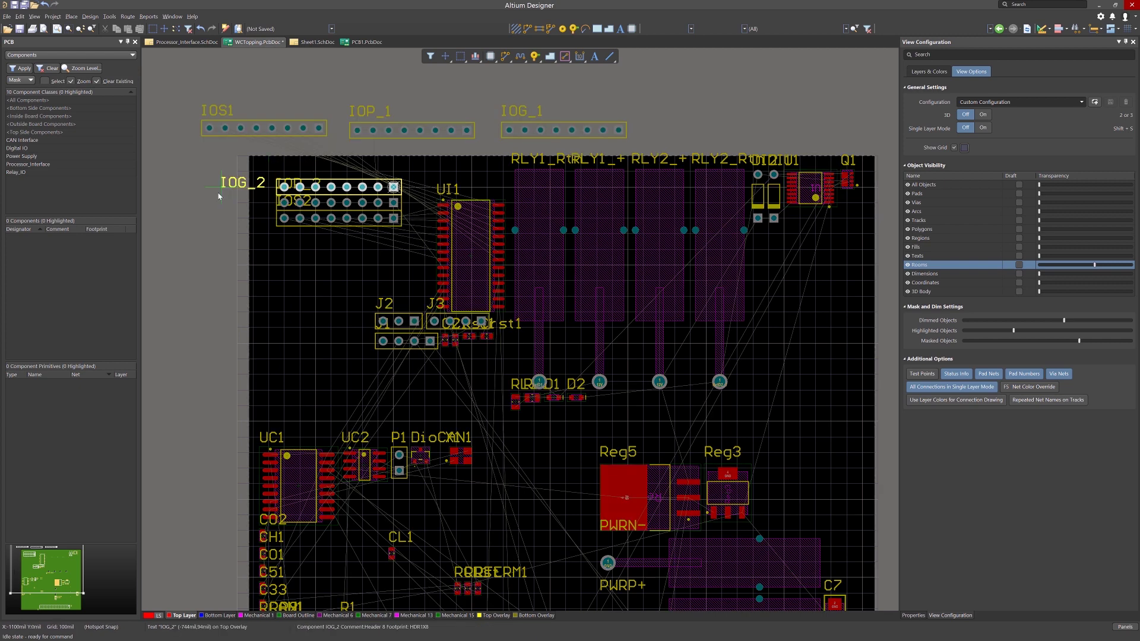
click(296, 184)
click(321, 299)
click(294, 201)
click(293, 201)
click(344, 168)
click(233, 230)
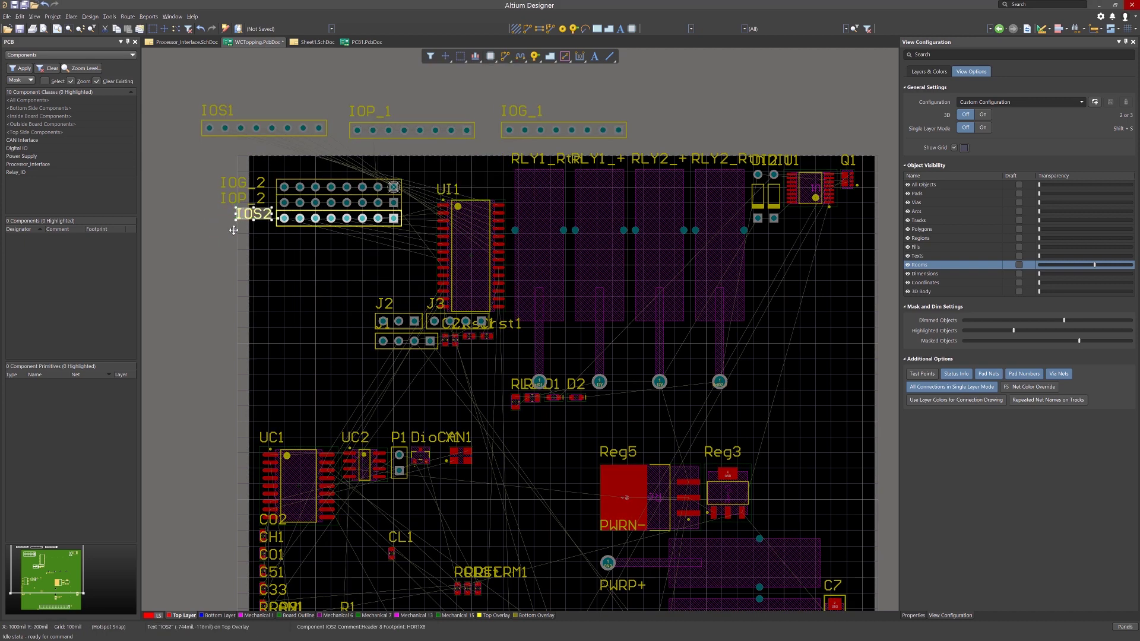
Step: Set the snap grid to 5 mil and return the origin to the board's lower-left corner
click(1126, 28)
click(1045, 85)
click(20, 17)
click(133, 165)
scroll(250, 500, down, 5)
click(250, 500)
scroll(221, 304, up, 5)
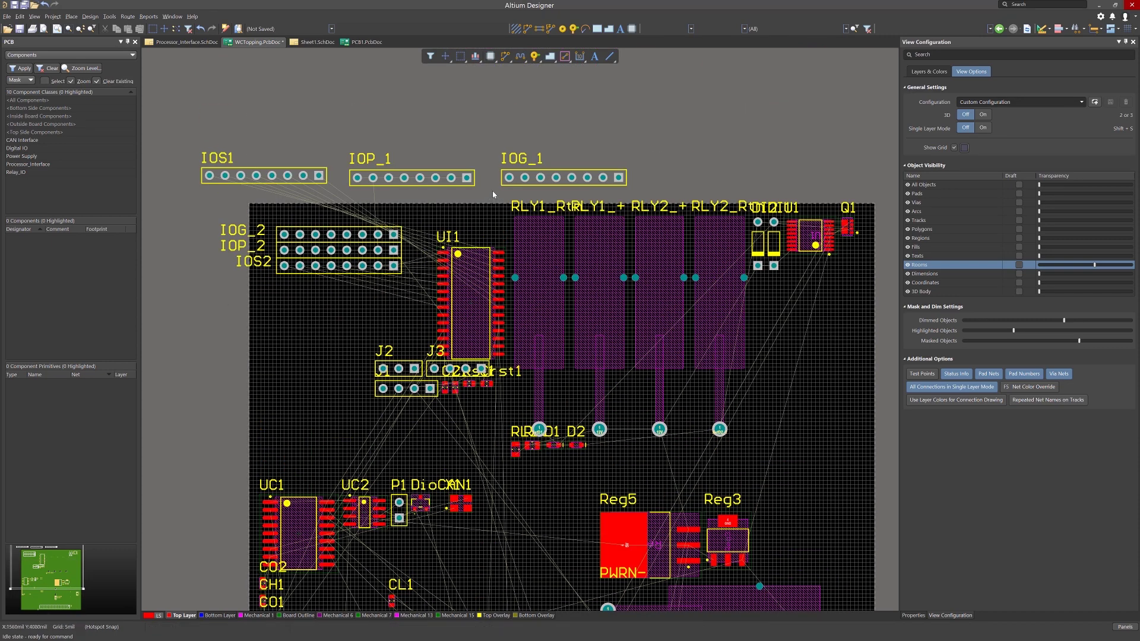
Step: Rotate the four RLY1 and RLY2 connectors together and place them along the board's right edge
drag(493, 190, 756, 445)
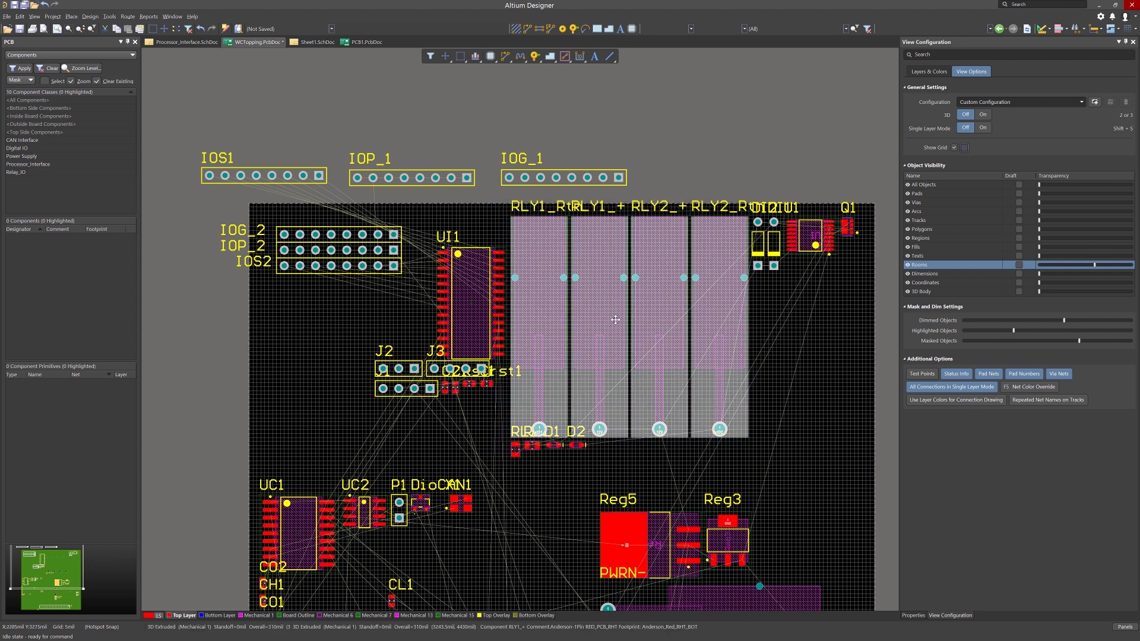
drag(649, 329, 766, 406)
key(space)
click(597, 365)
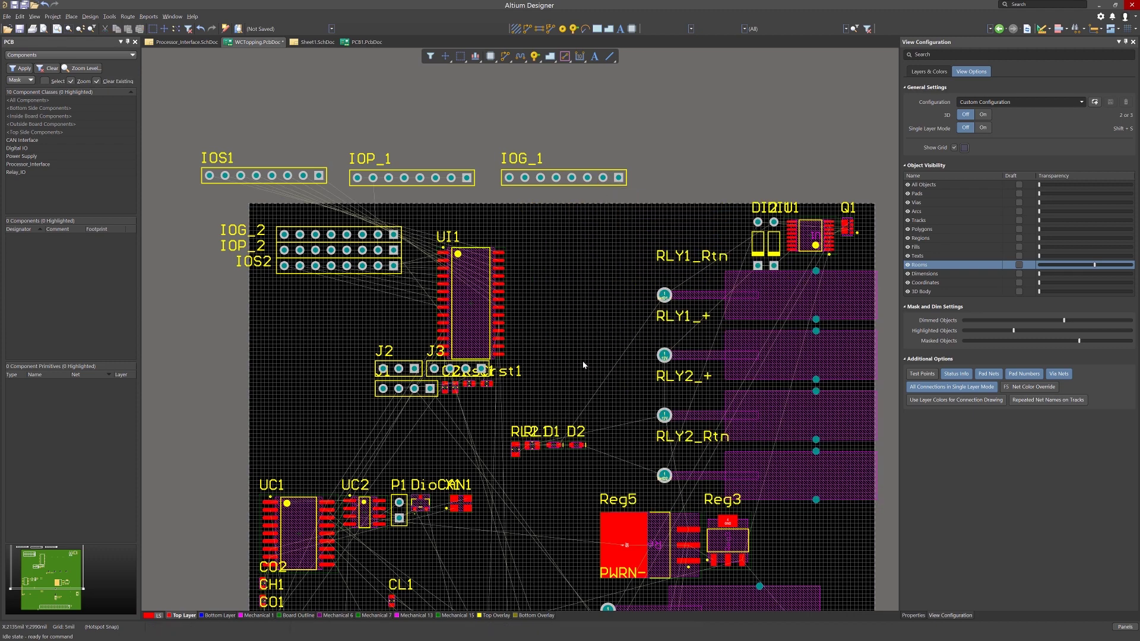
Step: Select the components around UC1, then deselect CL1 and the small parts to its lower right with an inside-area deselection
scroll(568, 300, down, 3)
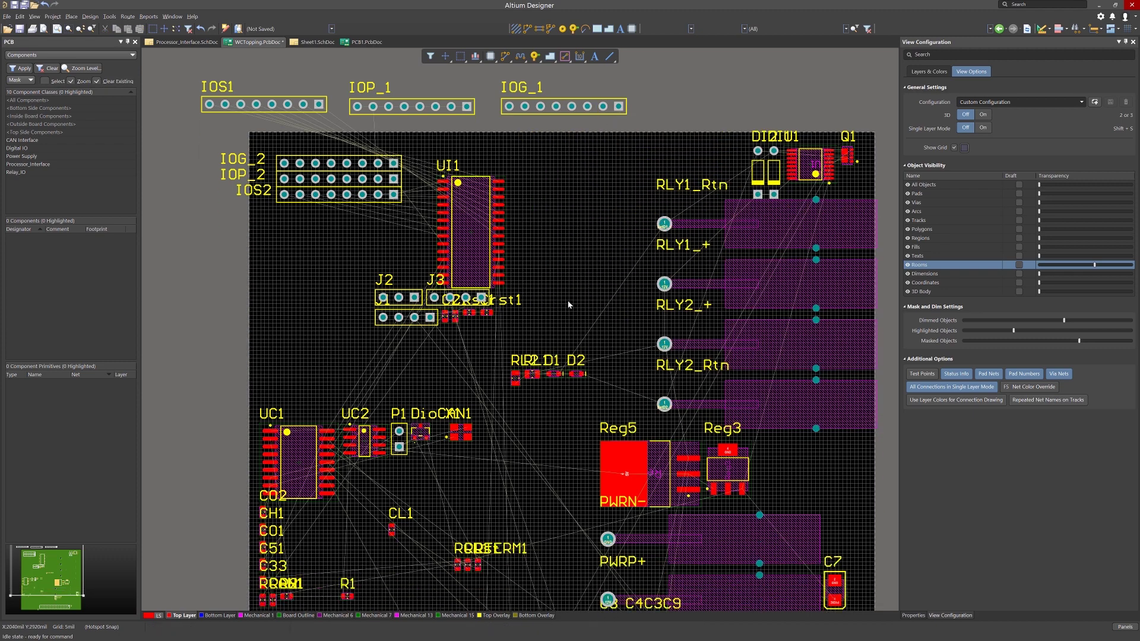
drag(249, 324, 510, 594)
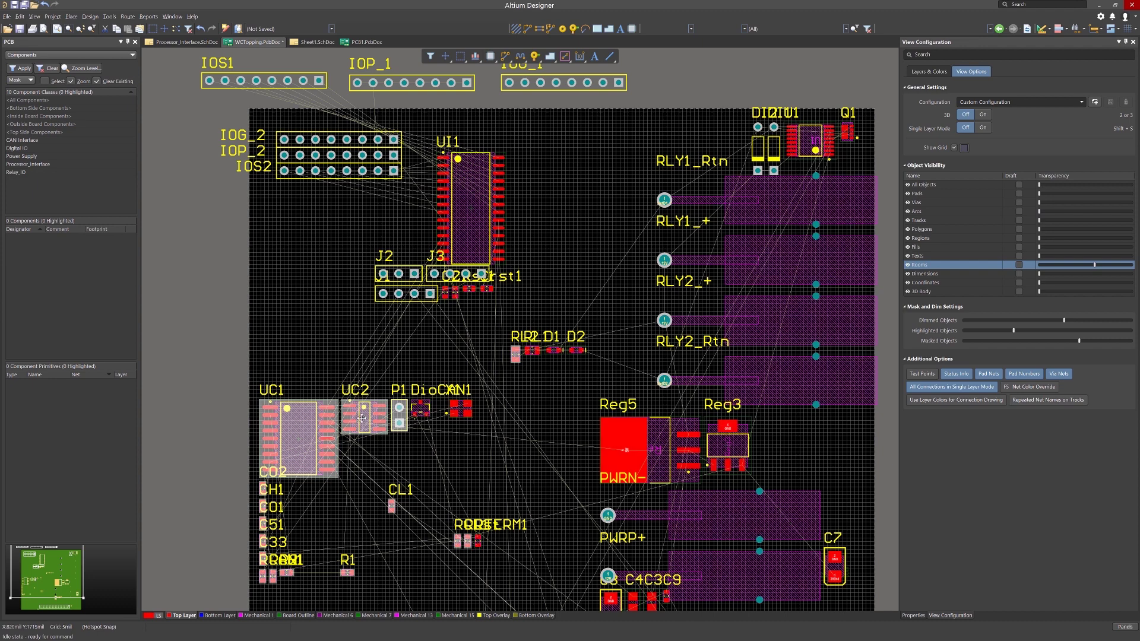
click(20, 17)
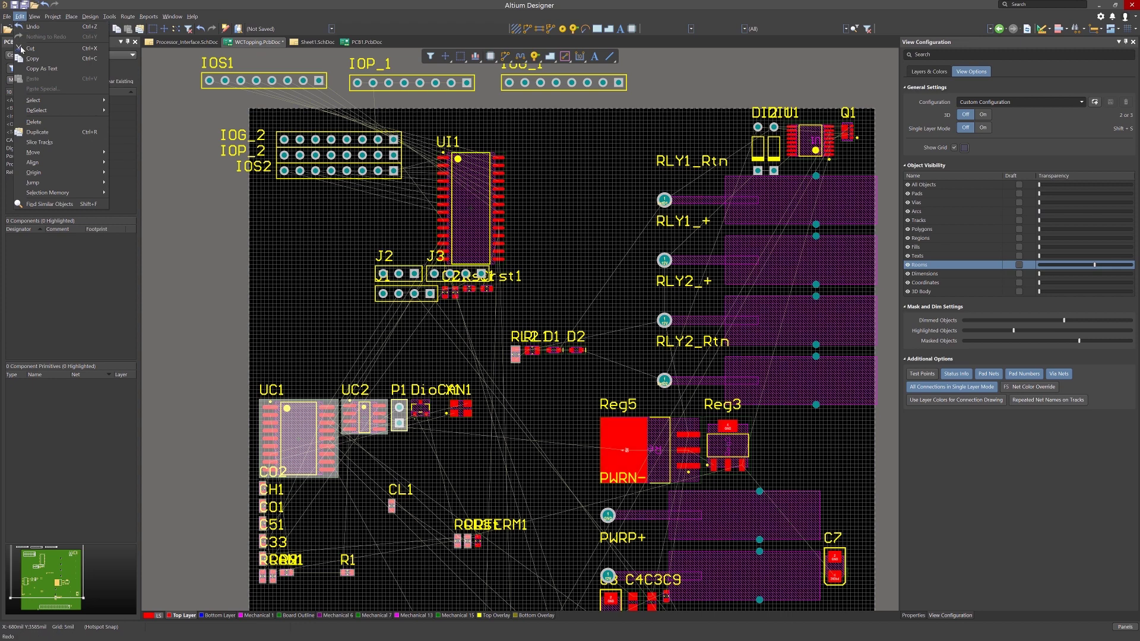
mouse_move(65, 111)
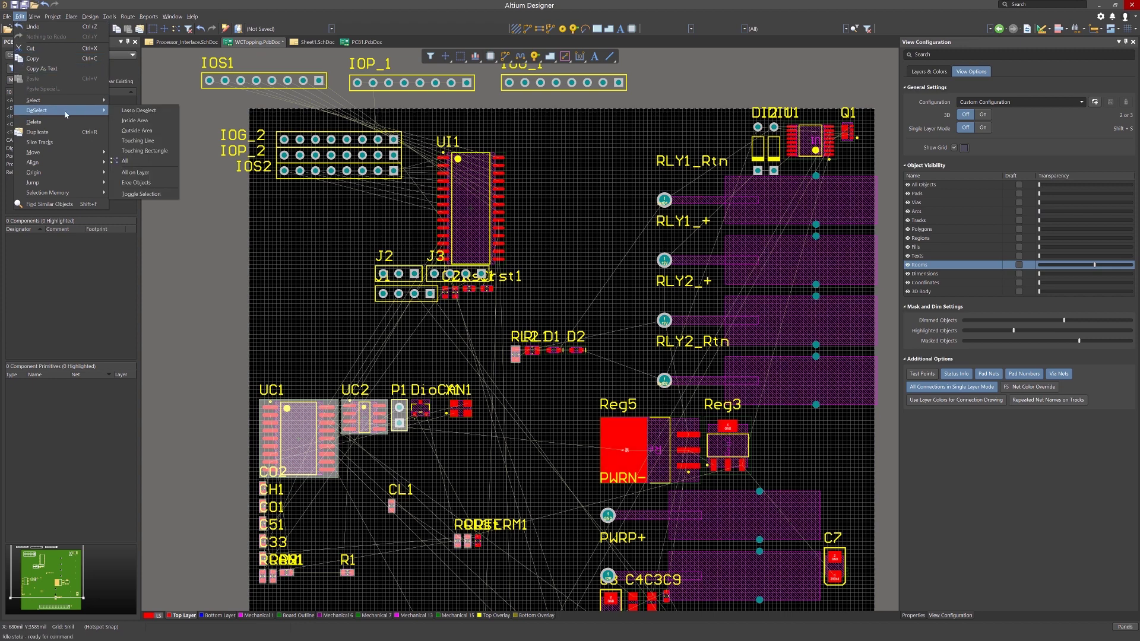
click(131, 120)
click(376, 478)
click(506, 562)
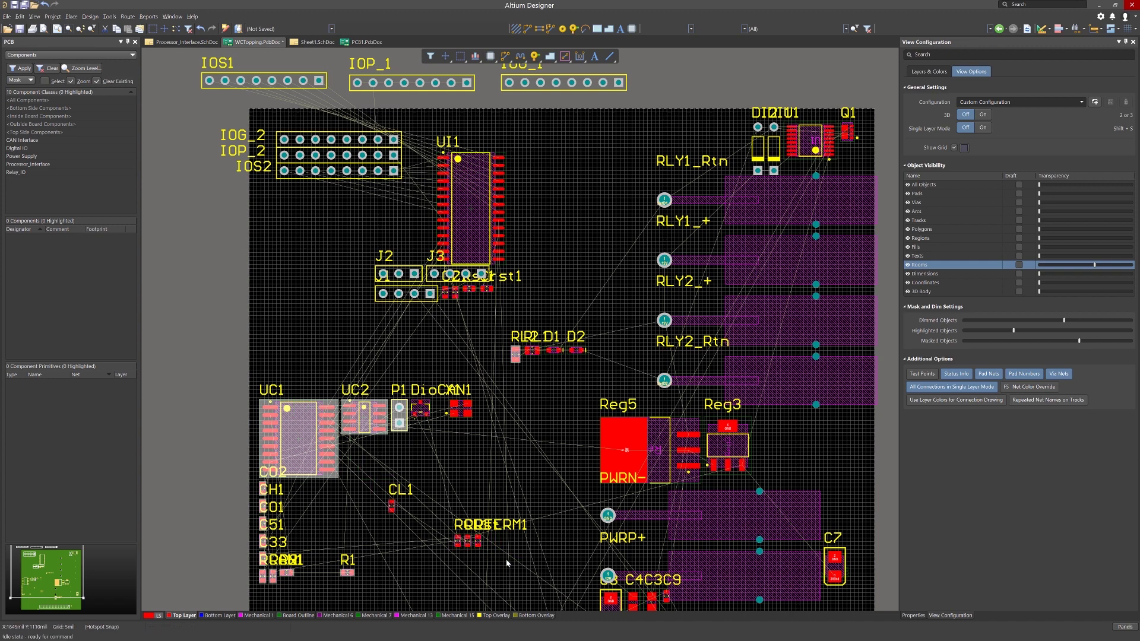
Step: Select everything outside an area enclosing UI1 and its nearby headers, then clear the selection
click(20, 17)
mouse_move(72, 101)
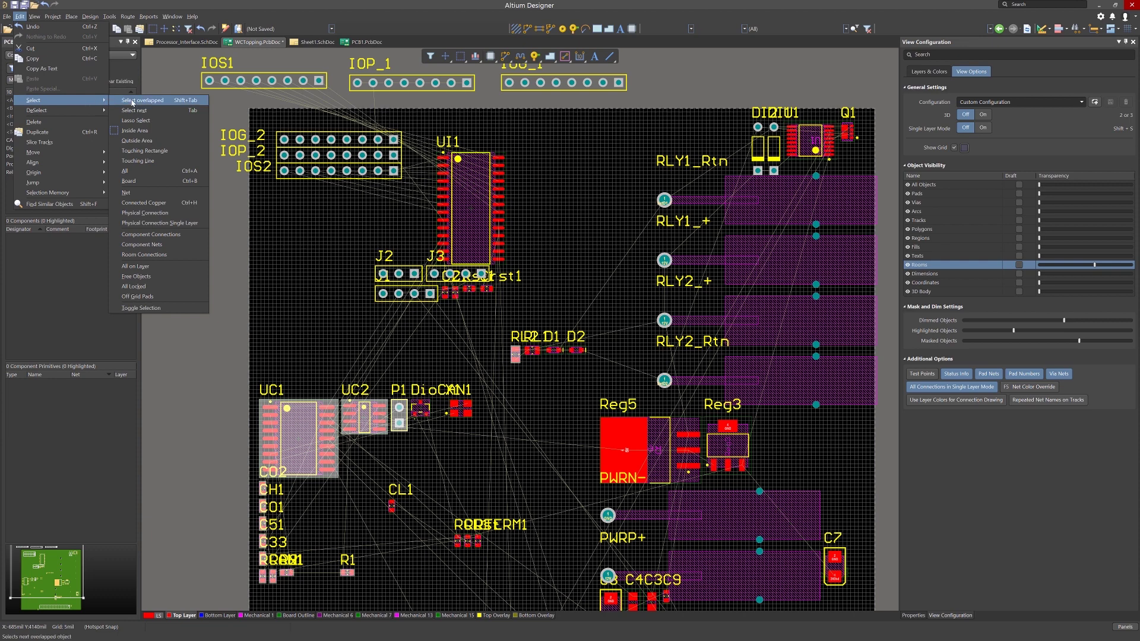
click(137, 141)
click(198, 110)
click(522, 315)
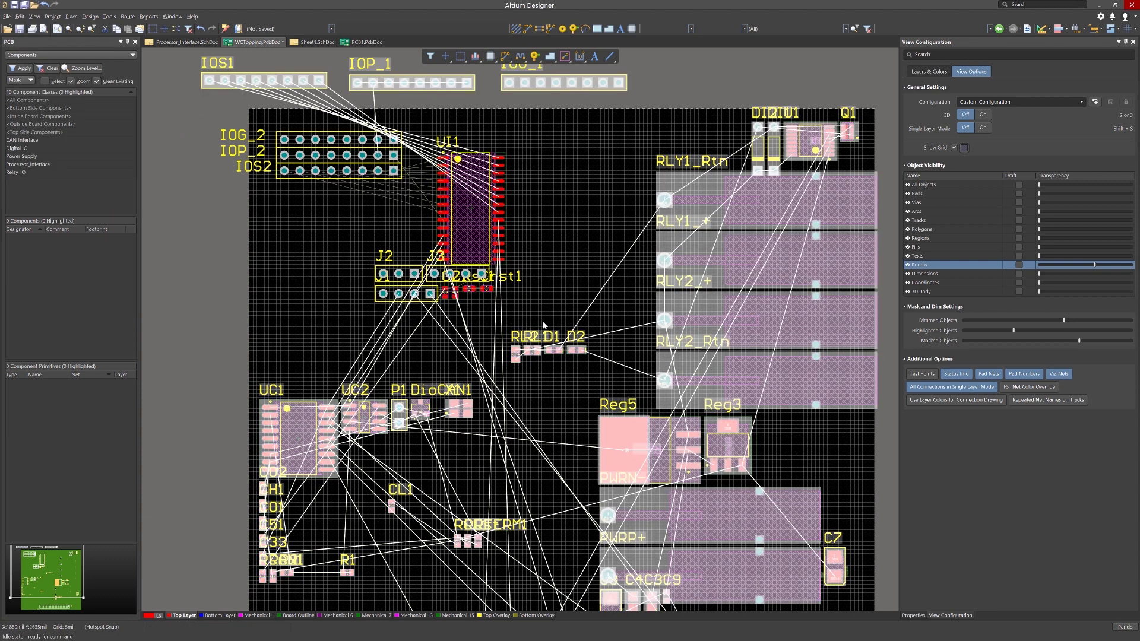
click(540, 220)
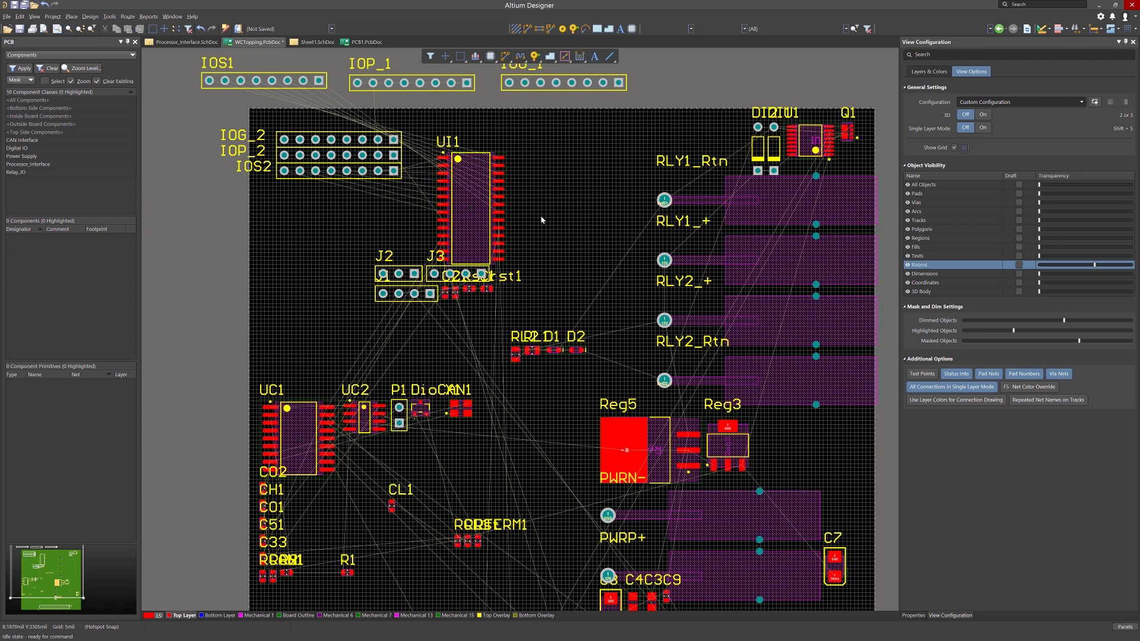
Step: Select the column of small parts below UC1 with a touching line, rotate it into a horizontal row and place it beneath UC1
scroll(541, 220, down, 1)
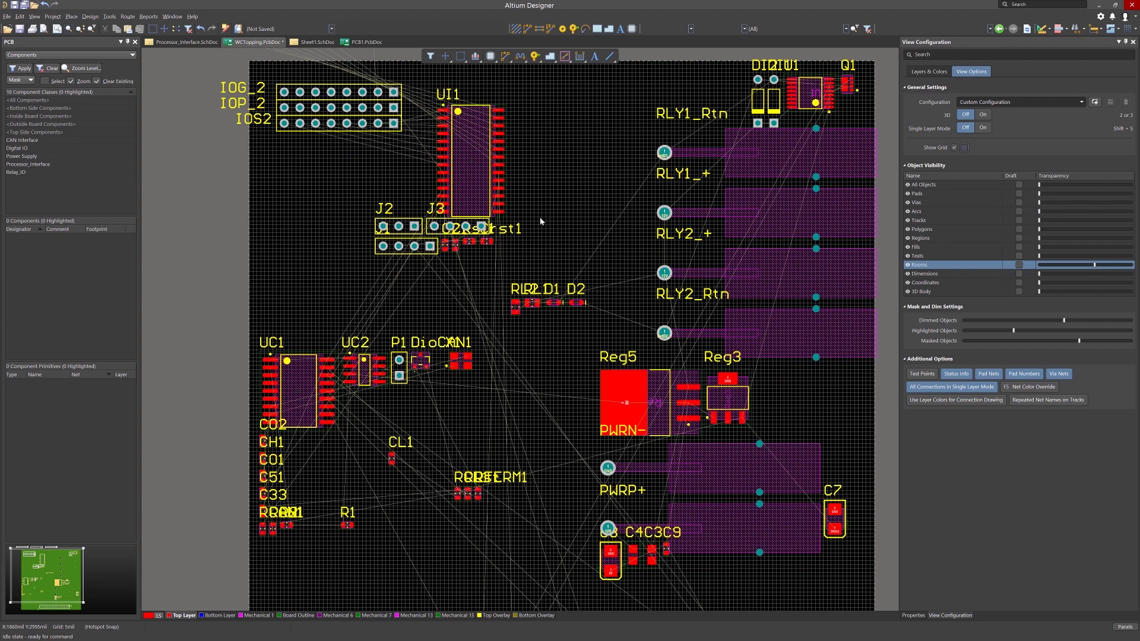
right_click(540, 221)
mouse_move(569, 307)
click(682, 335)
click(262, 555)
click(265, 440)
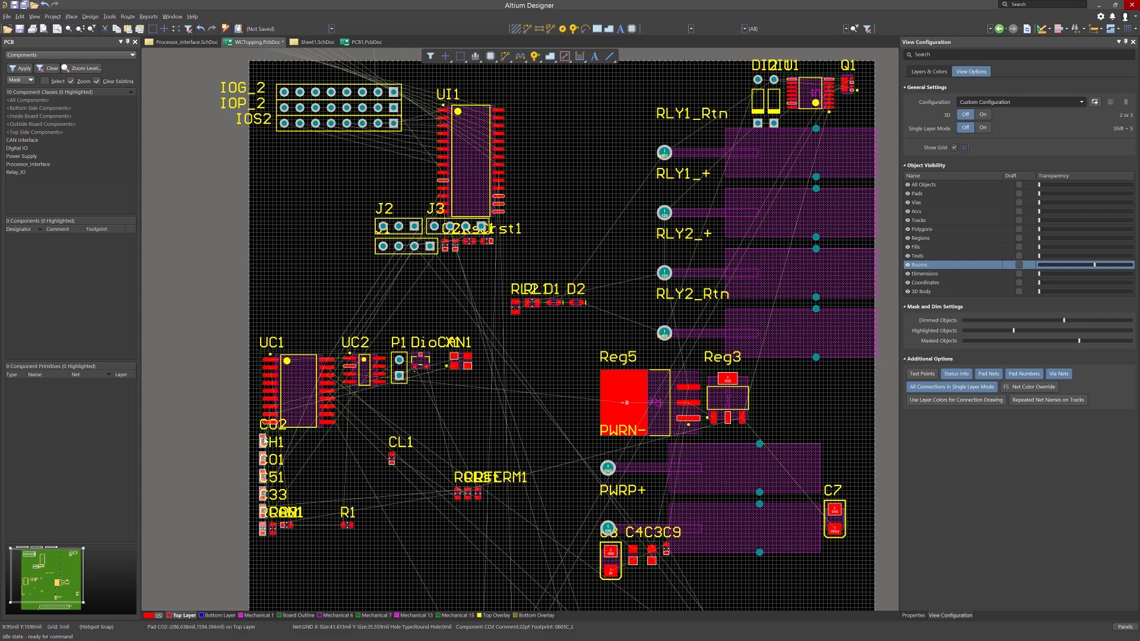
drag(262, 477, 336, 486)
key(space)
click(395, 552)
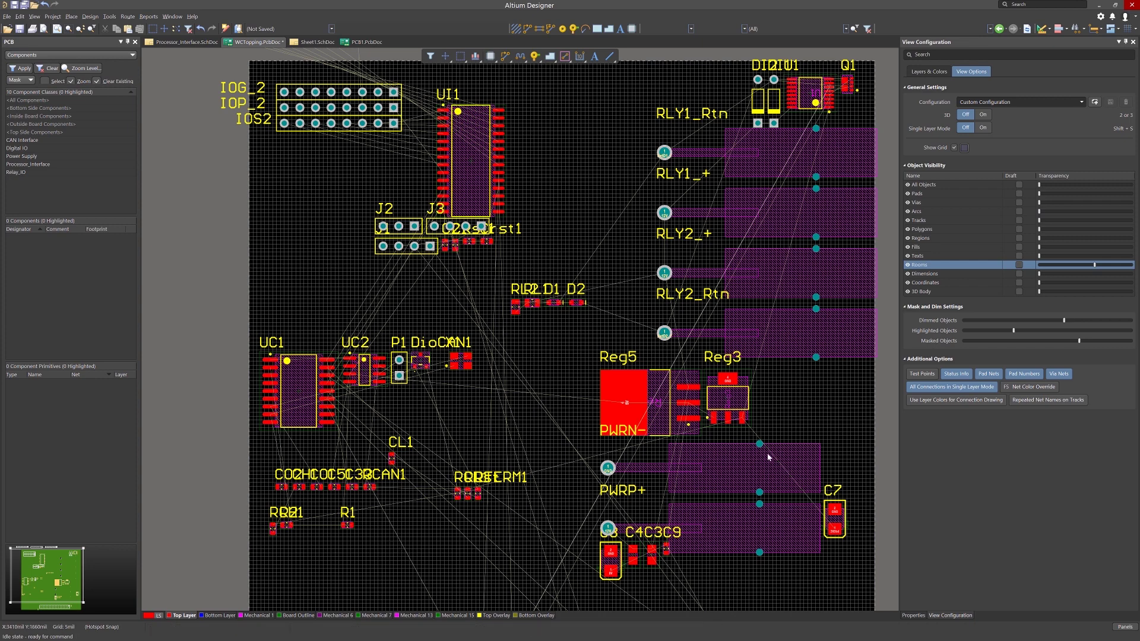
Step: Move the PWRP+ connector to location X 2535 mil, Y 1450 mil
click(718, 527)
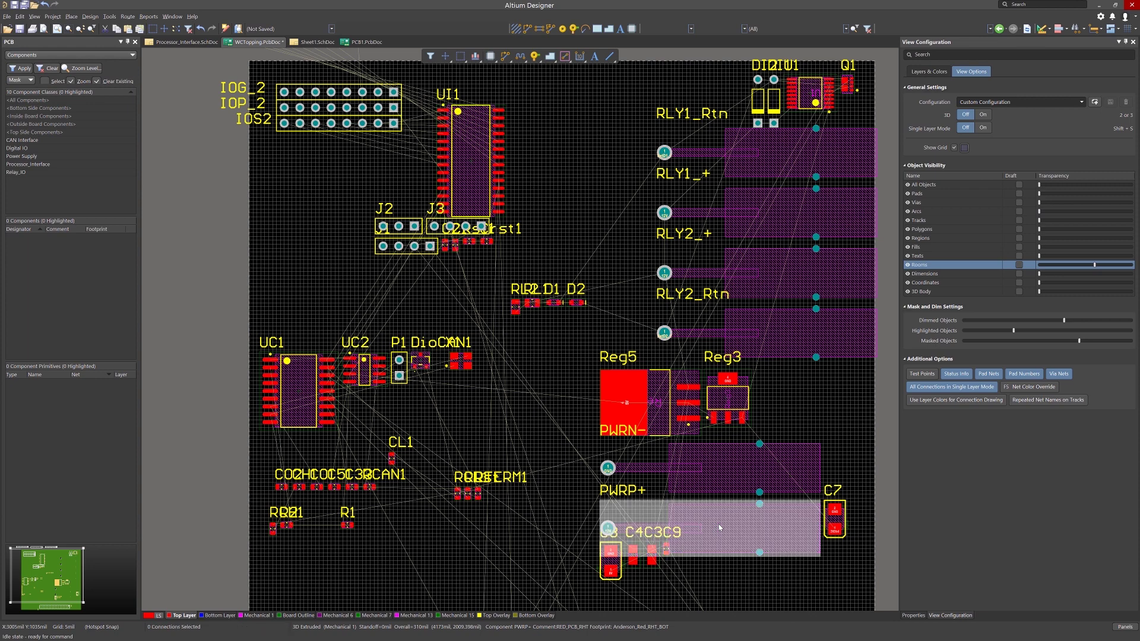
ctrl+scroll(718, 527, down, 1)
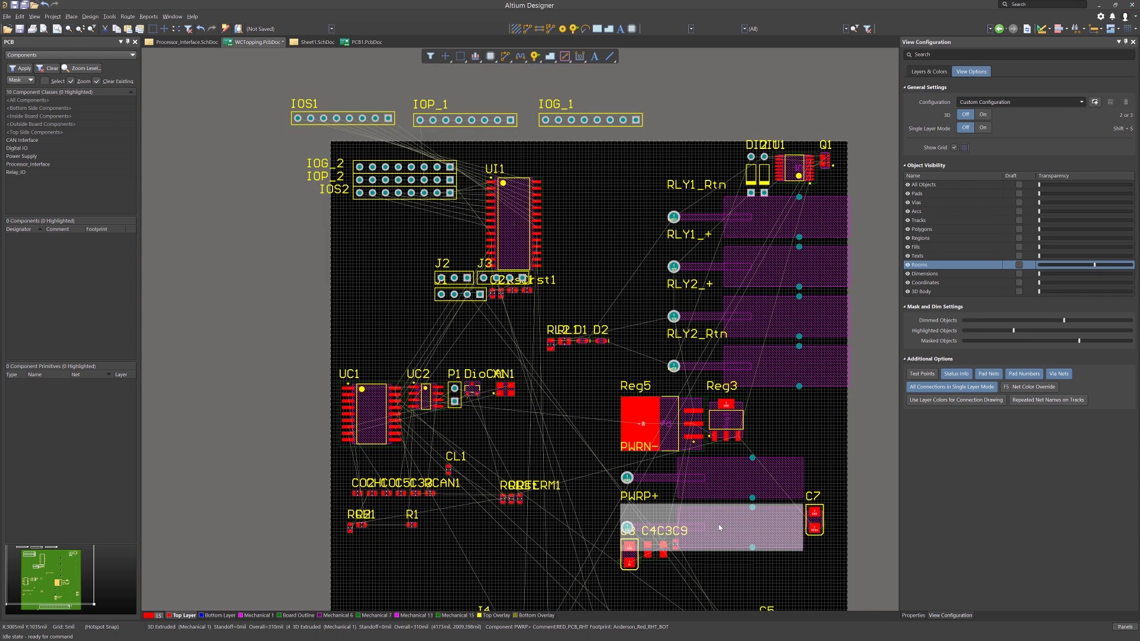
drag(717, 527, 631, 527)
key(j)
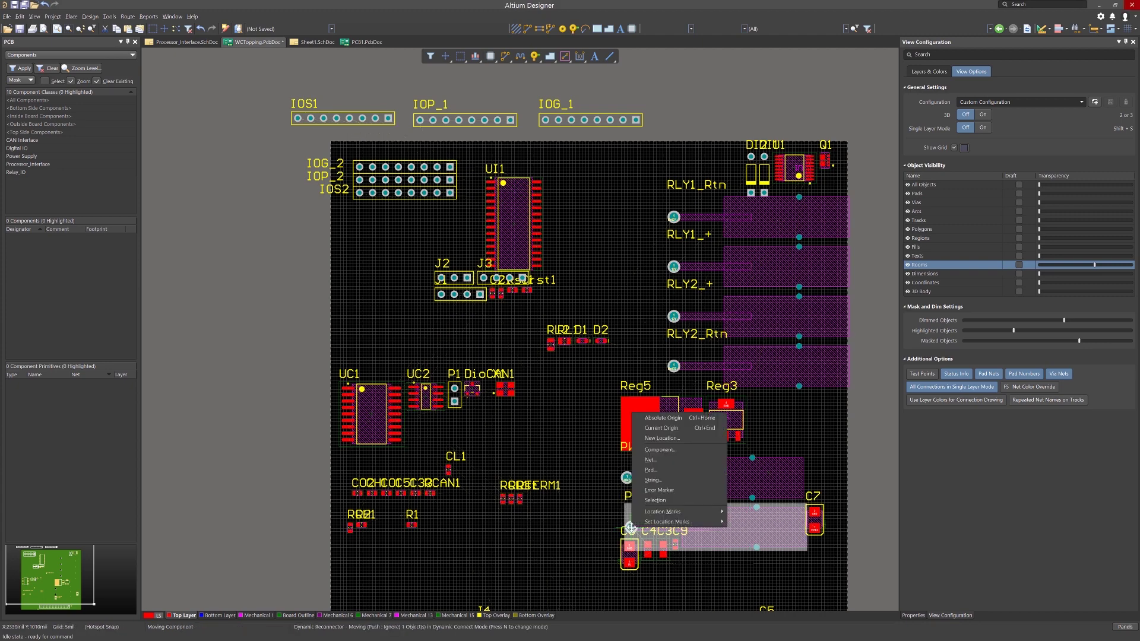
key(l)
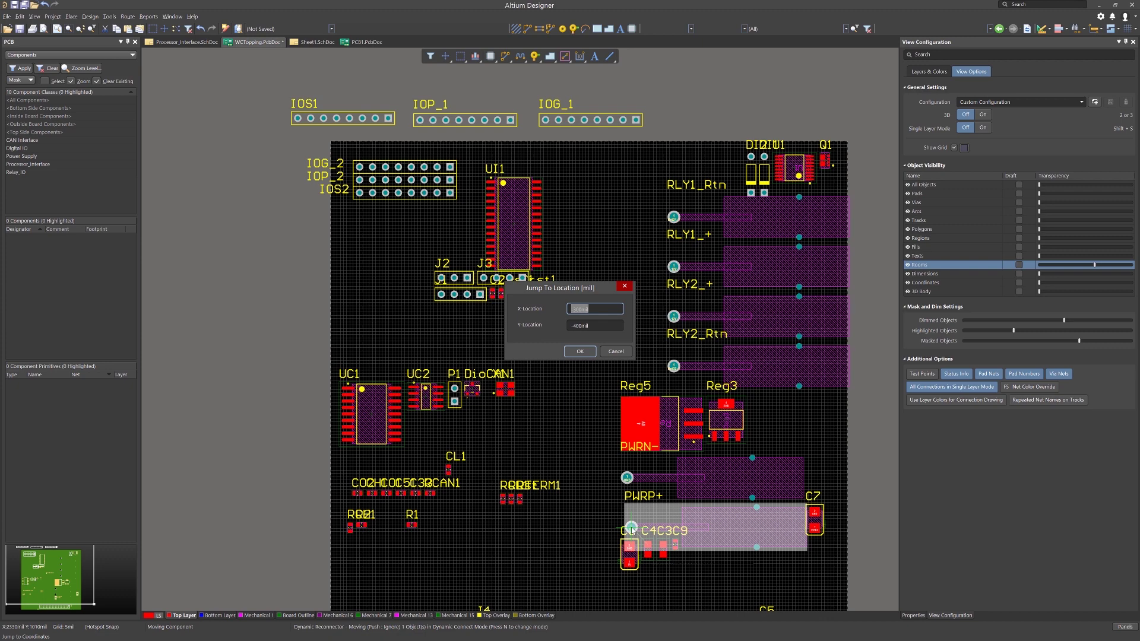
text(2535)
click(598, 325)
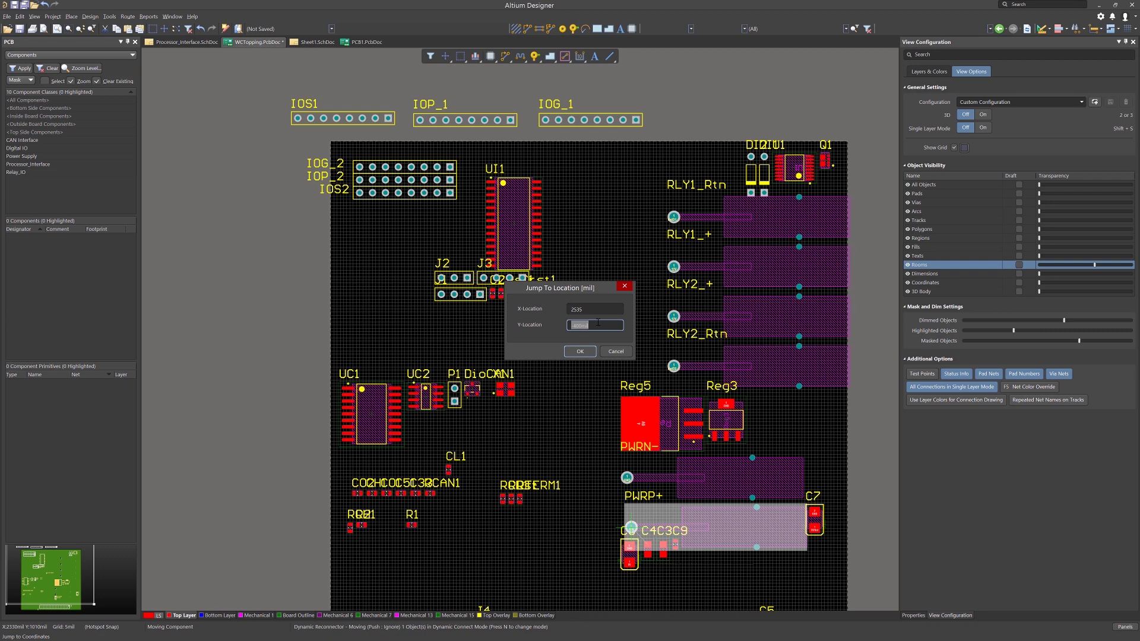
text(1450)
key(Return)
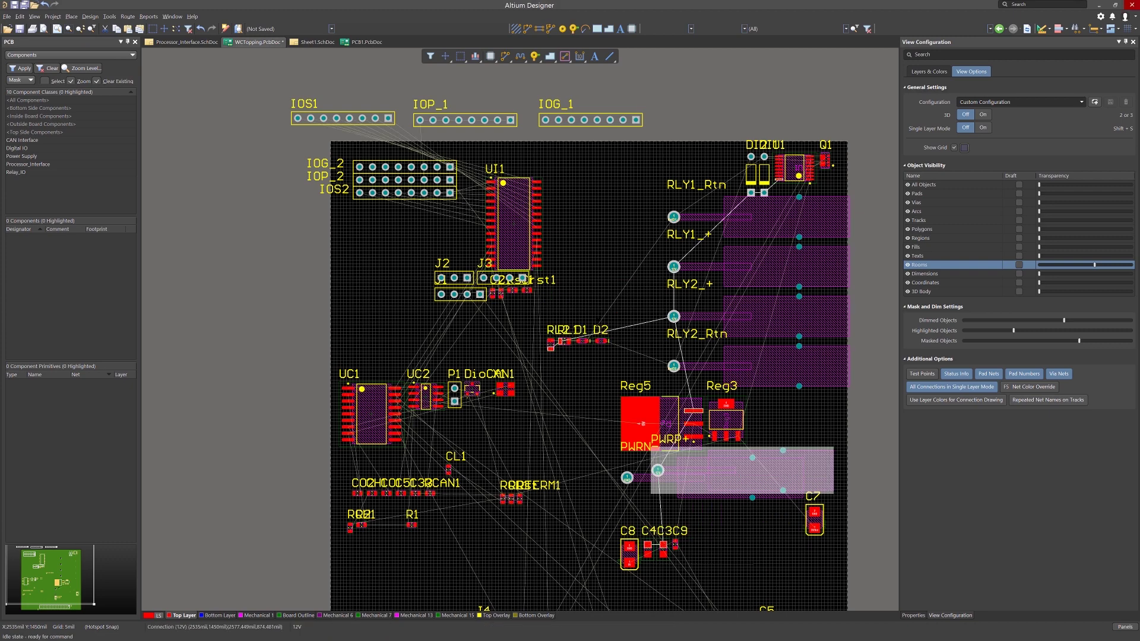
click(657, 470)
Step: Place the PWRN- connector just above PWRP+, with C7, Reg5 and Reg3 moved left of the power connectors
click(682, 469)
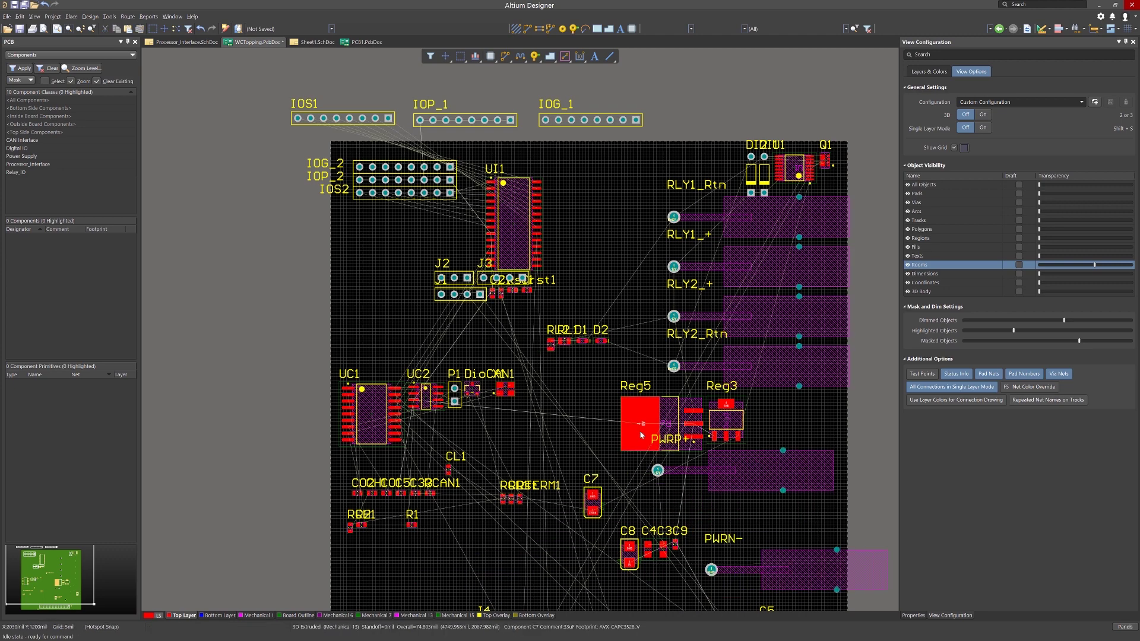
click(666, 423)
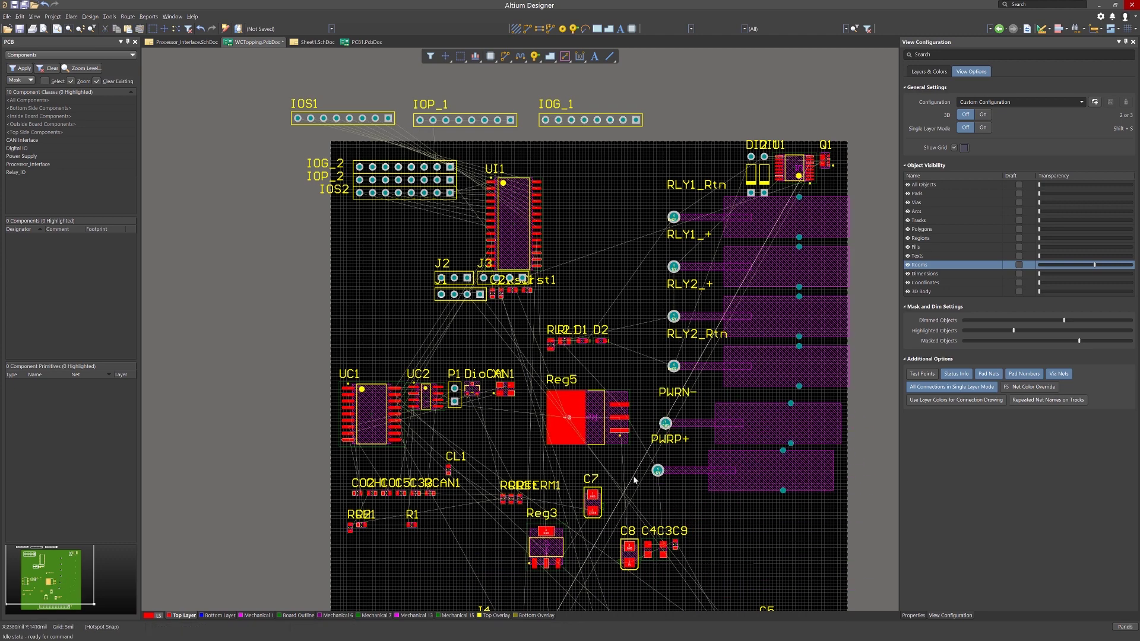
Step: Align the PWRN- and PWRP+ connectors by their left edges and clear the selection
click(751, 431)
shift+click(748, 478)
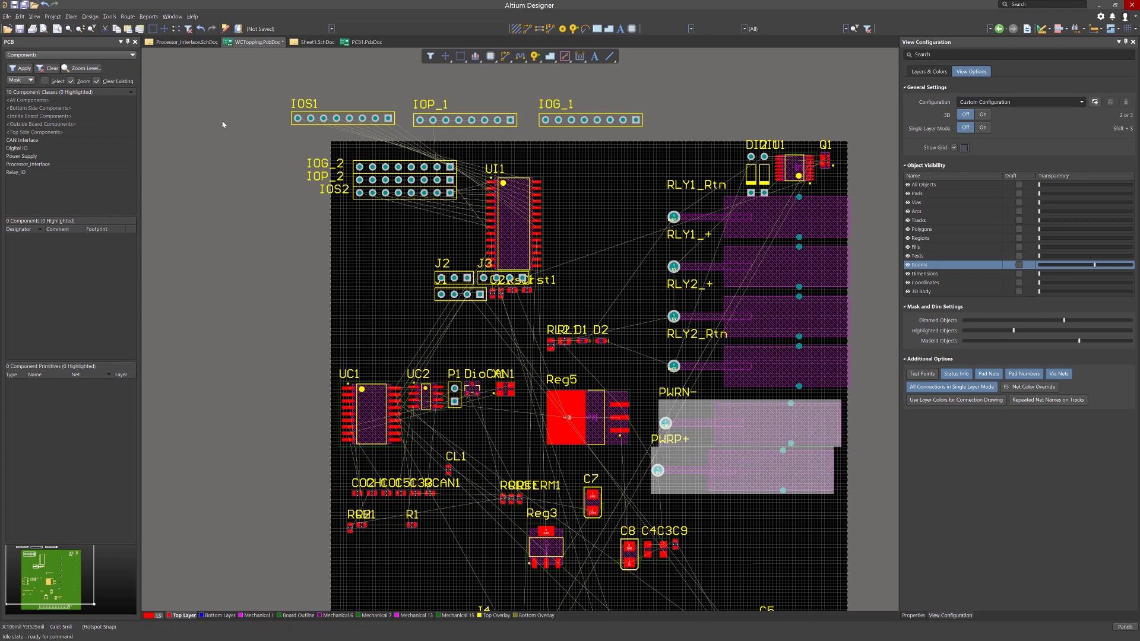
click(21, 17)
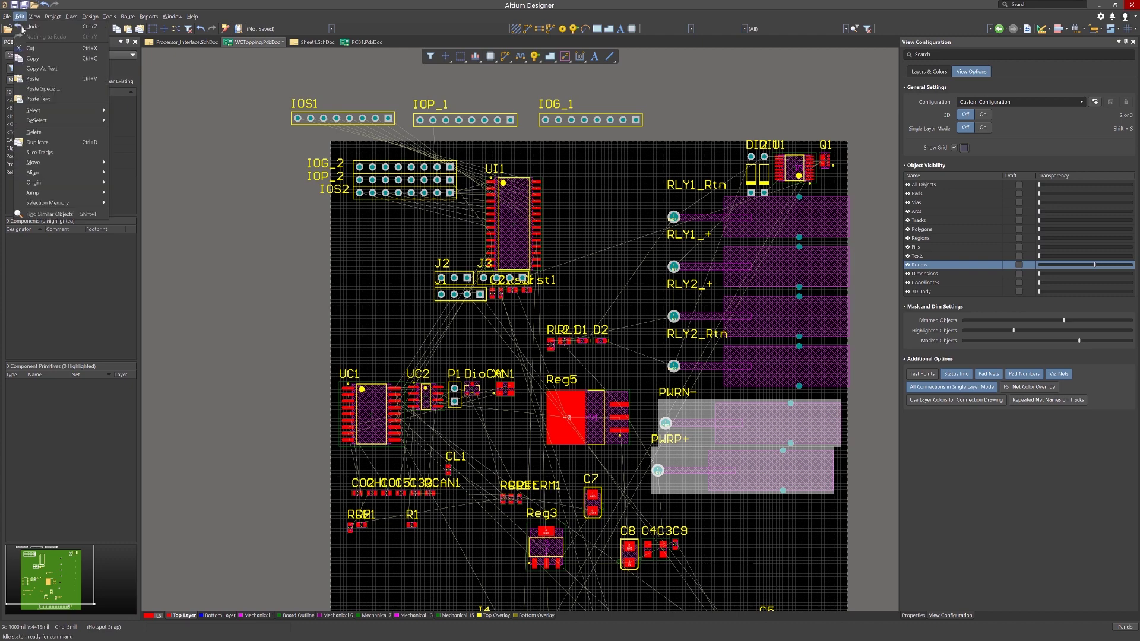
mouse_move(38, 174)
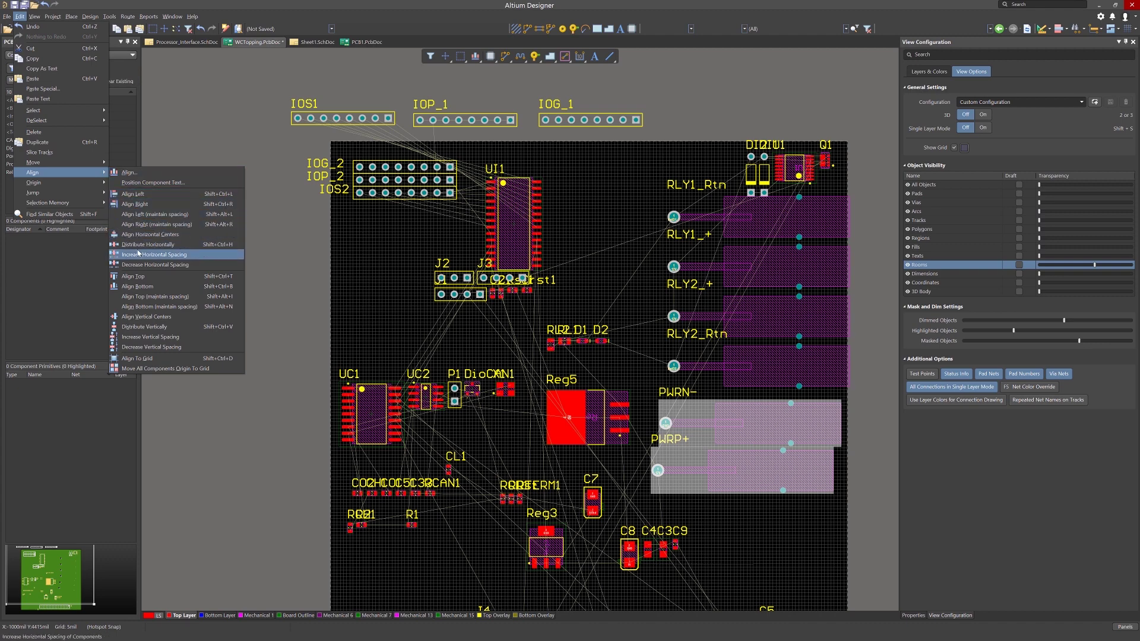
click(147, 196)
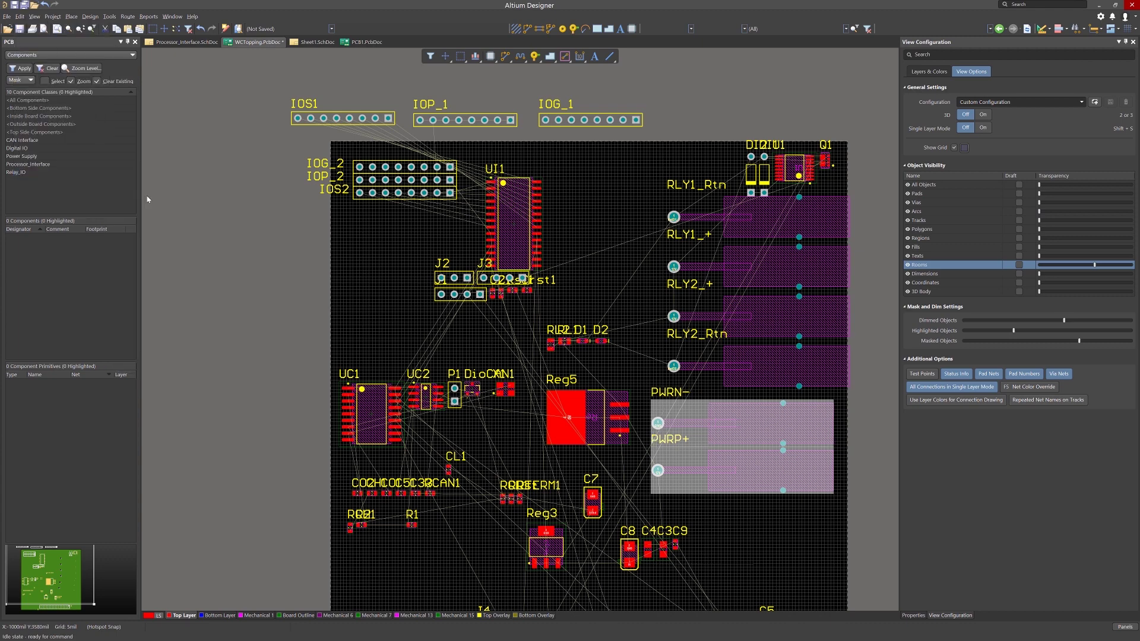
click(785, 540)
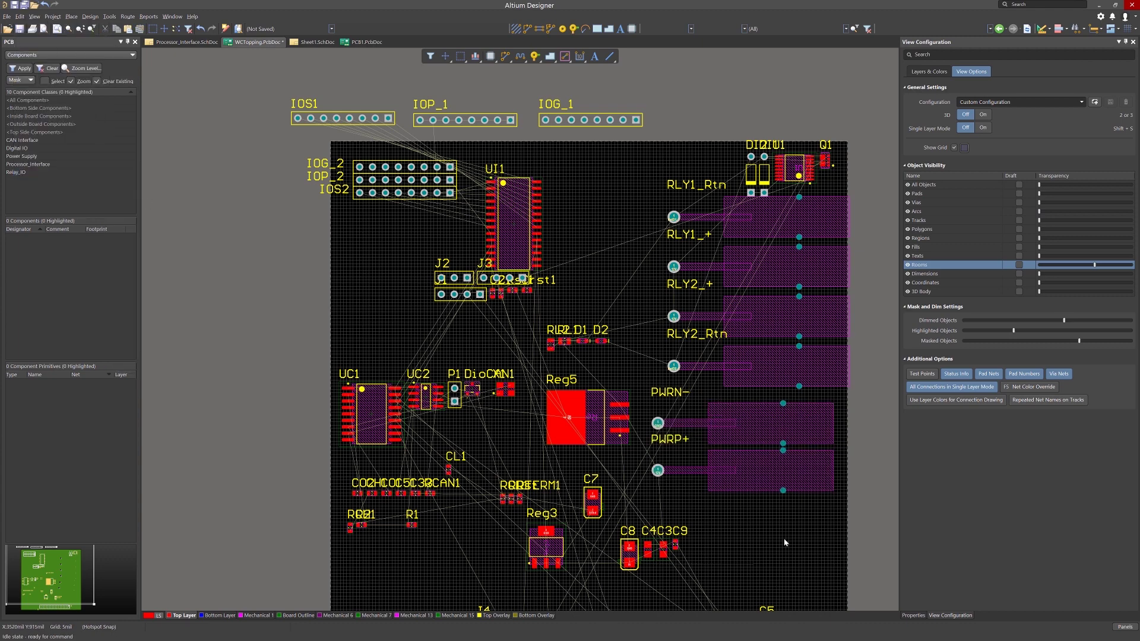
Step: Move the PWRN- connector straight down until its body meets the PWRP+ connector, keeping their left edges aligned
click(755, 420)
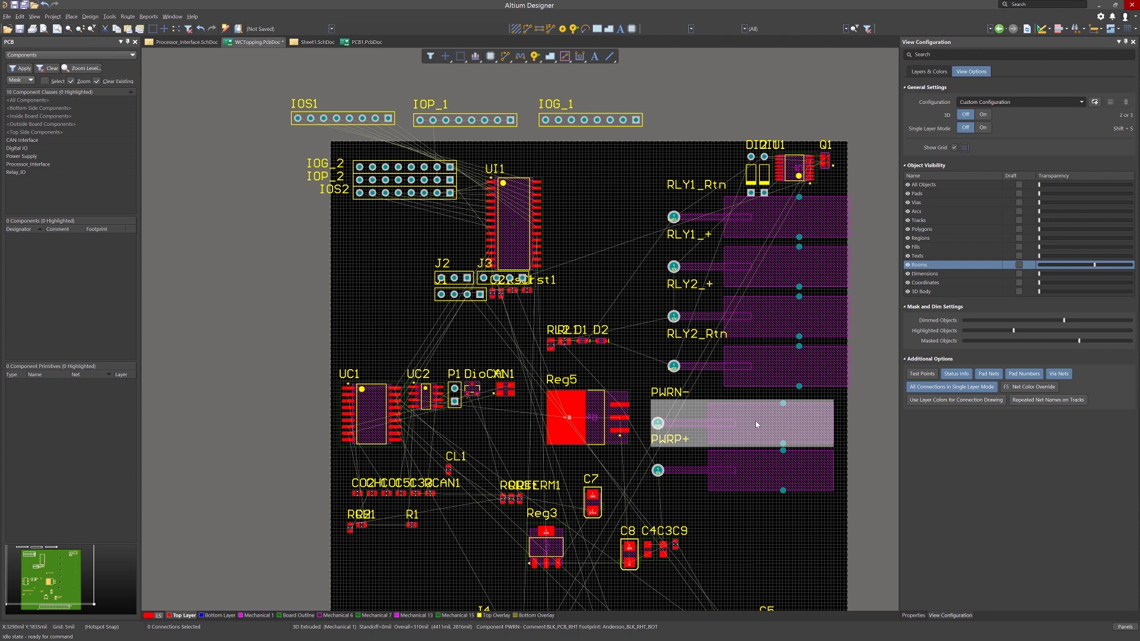
drag(755, 420, 658, 426)
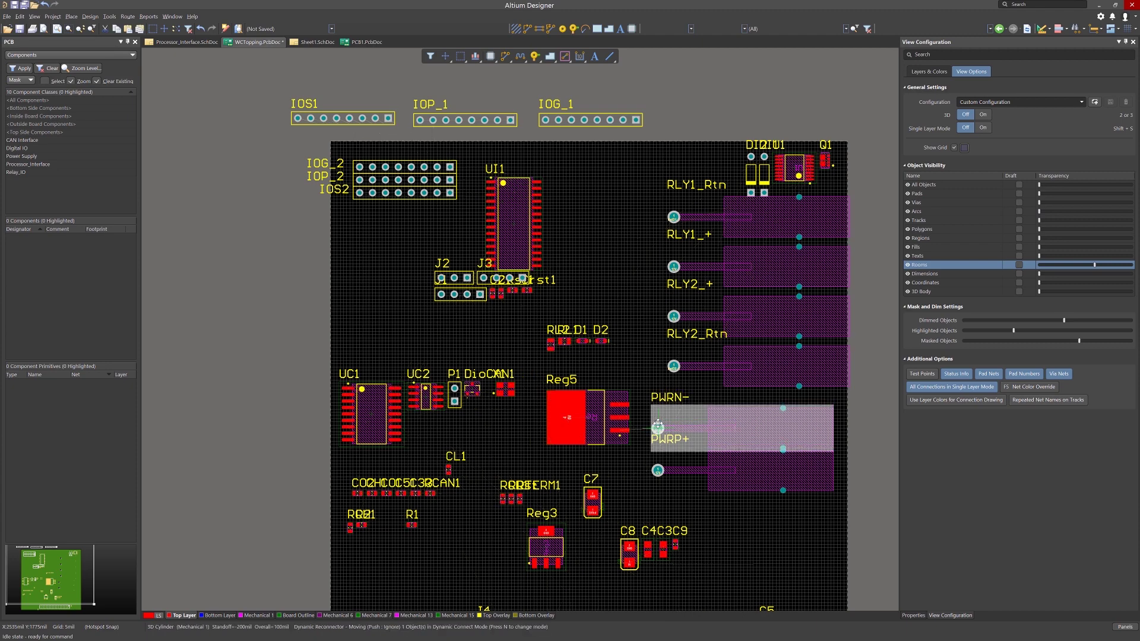
drag(657, 423, 657, 424)
click(755, 557)
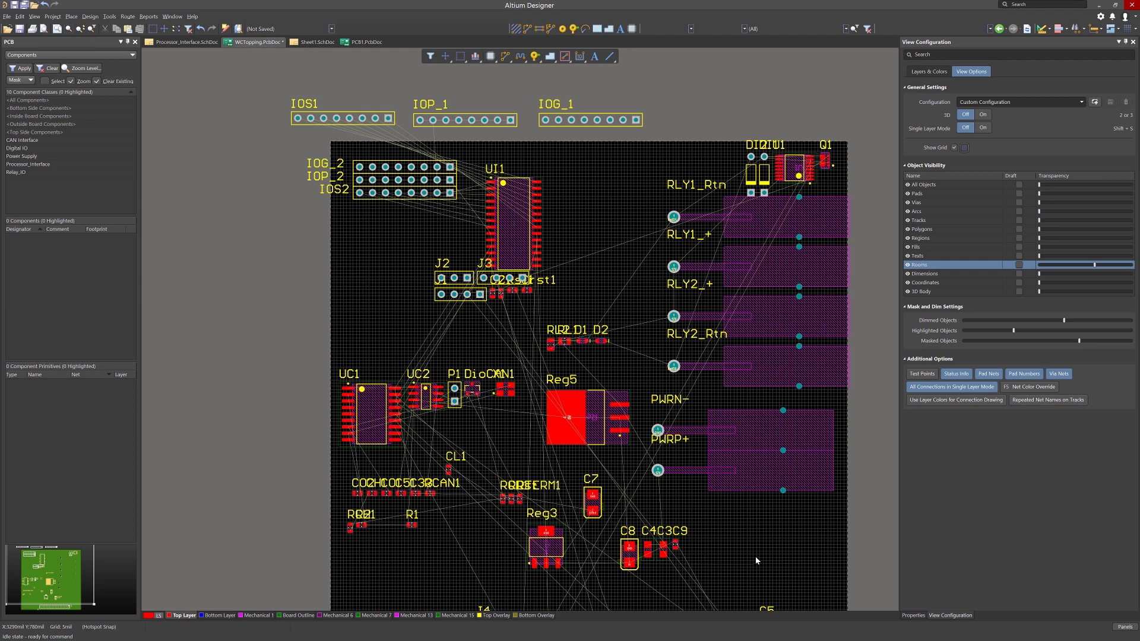
Step: Place header IOG_1 on the board to the right of UI1 and align its top edge with IOG_2
drag(637, 126, 646, 183)
shift+click(585, 176)
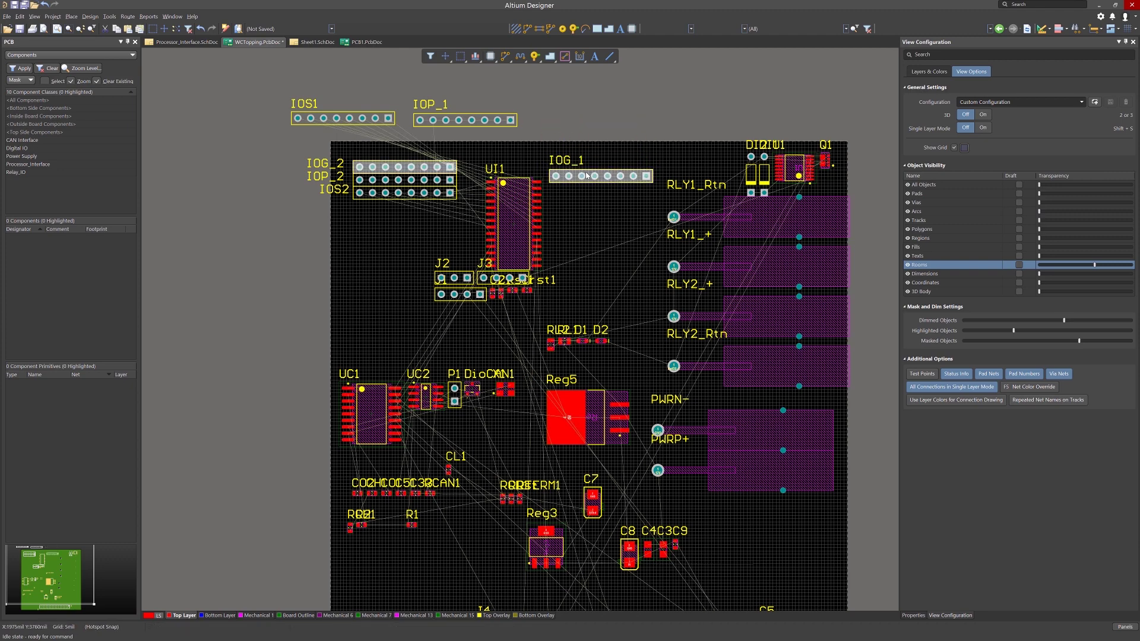
click(20, 16)
mouse_move(32, 172)
click(133, 277)
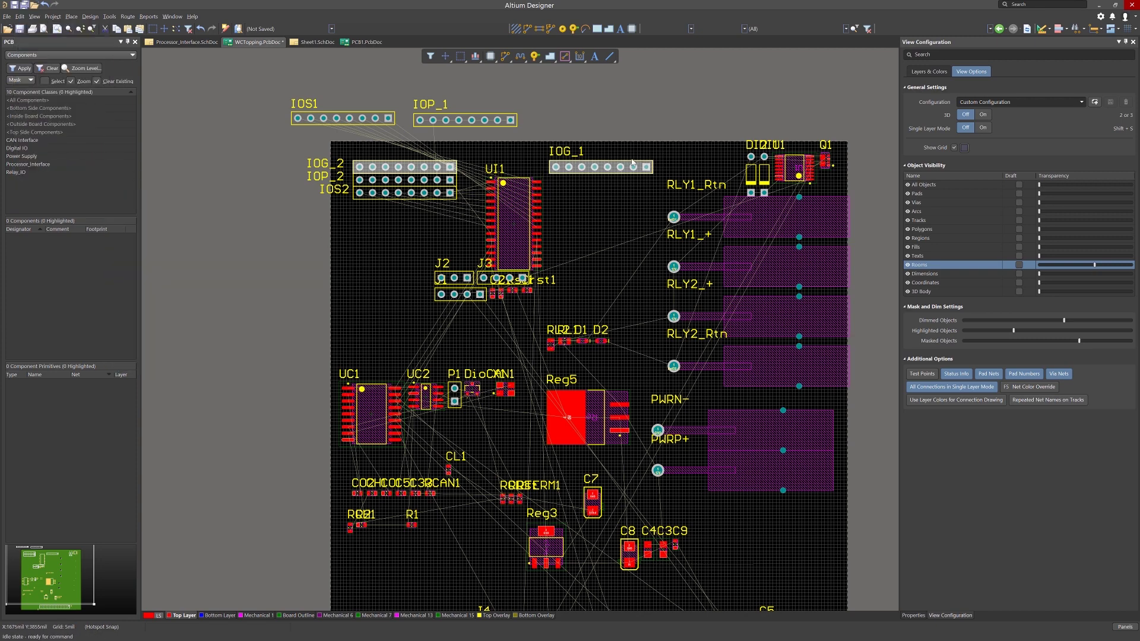
Step: Place headers IOP_1 and IOS1 below IOG_1 and align all three headers by their left edges
drag(511, 122, 673, 201)
drag(342, 118, 600, 225)
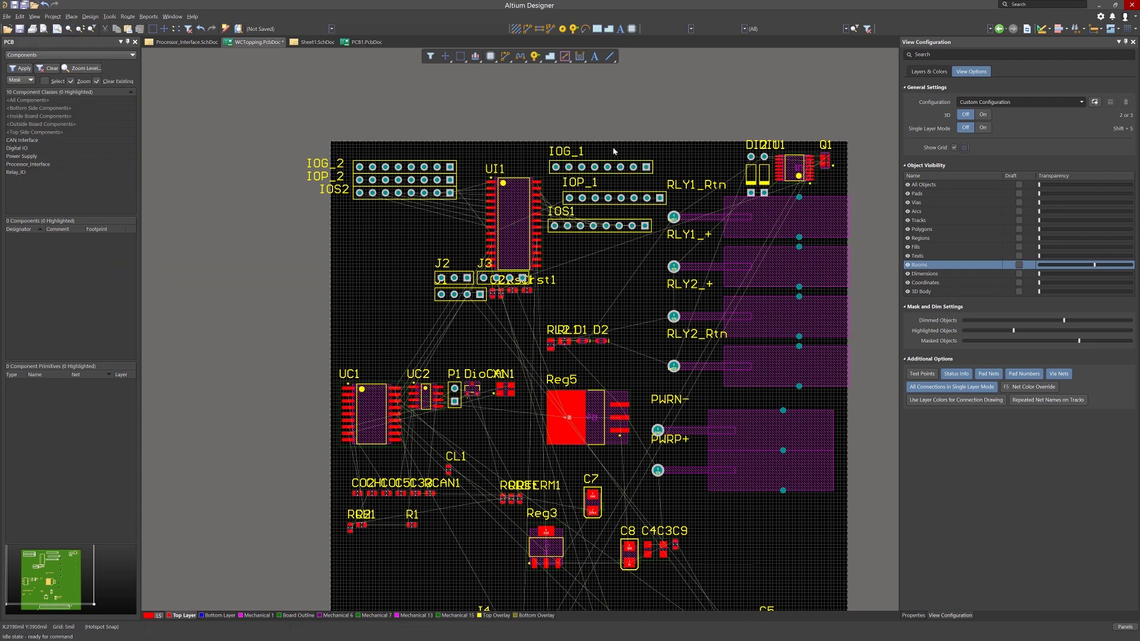
mouse_move(613, 148)
mouse_down()
mouse_move(579, 255)
mouse_move(588, 250)
mouse_up()
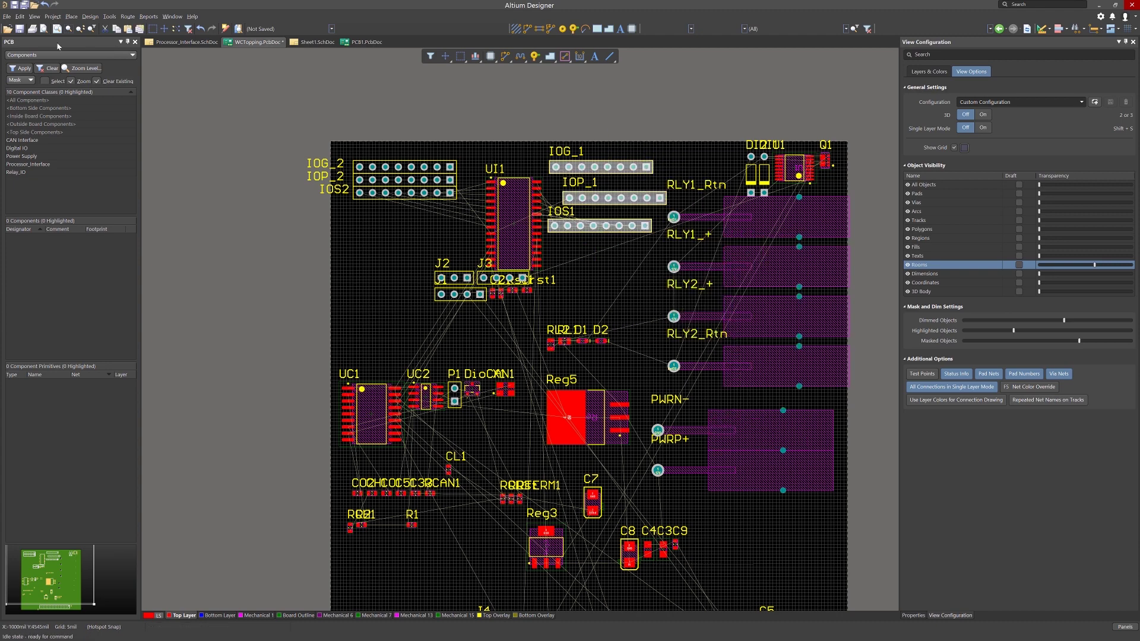
click(20, 16)
mouse_move(32, 172)
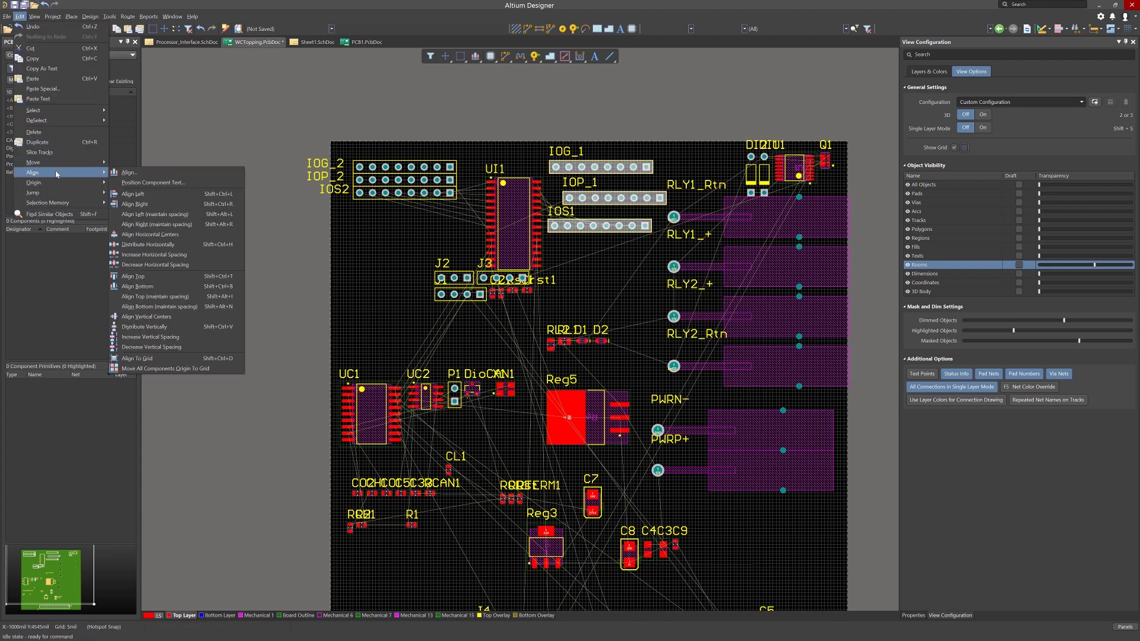
click(154, 197)
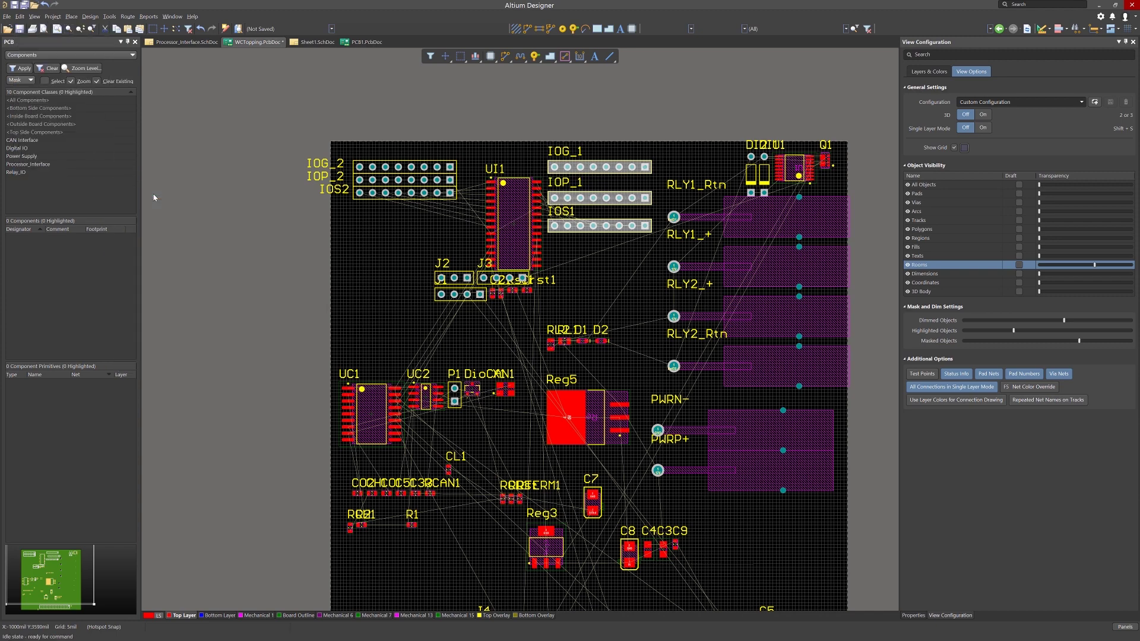
Step: Align the top edge of IOP_1 with IOP_2 and that of IOS1 with IOS2
click(599, 198)
shift+click(450, 180)
click(20, 16)
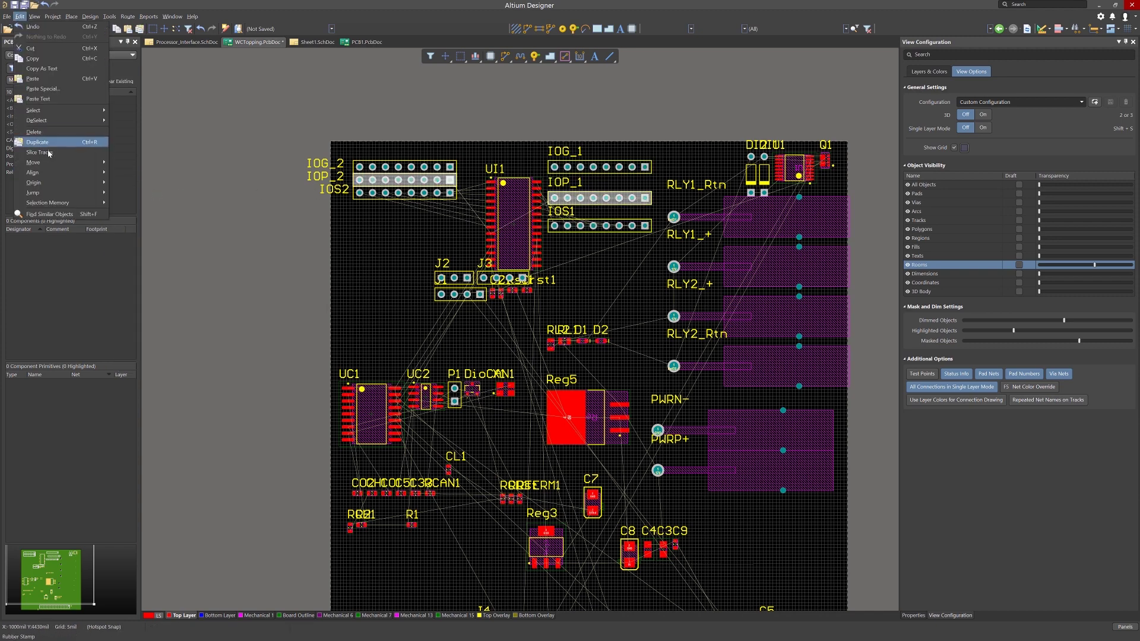
mouse_move(32, 172)
click(132, 276)
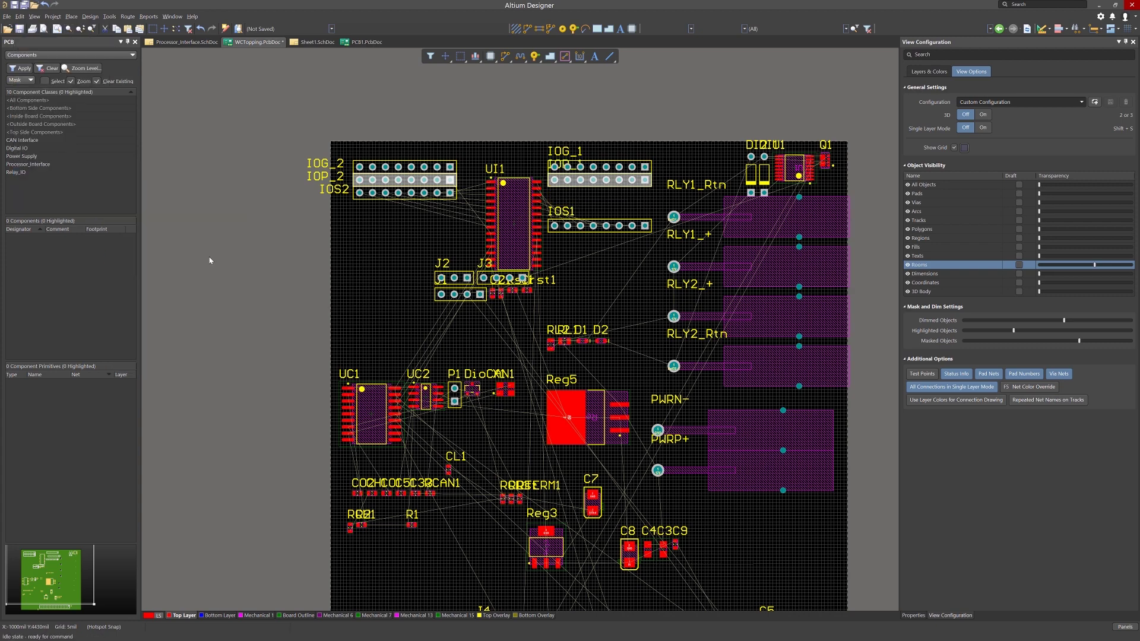
key(ctrl+shift+t)
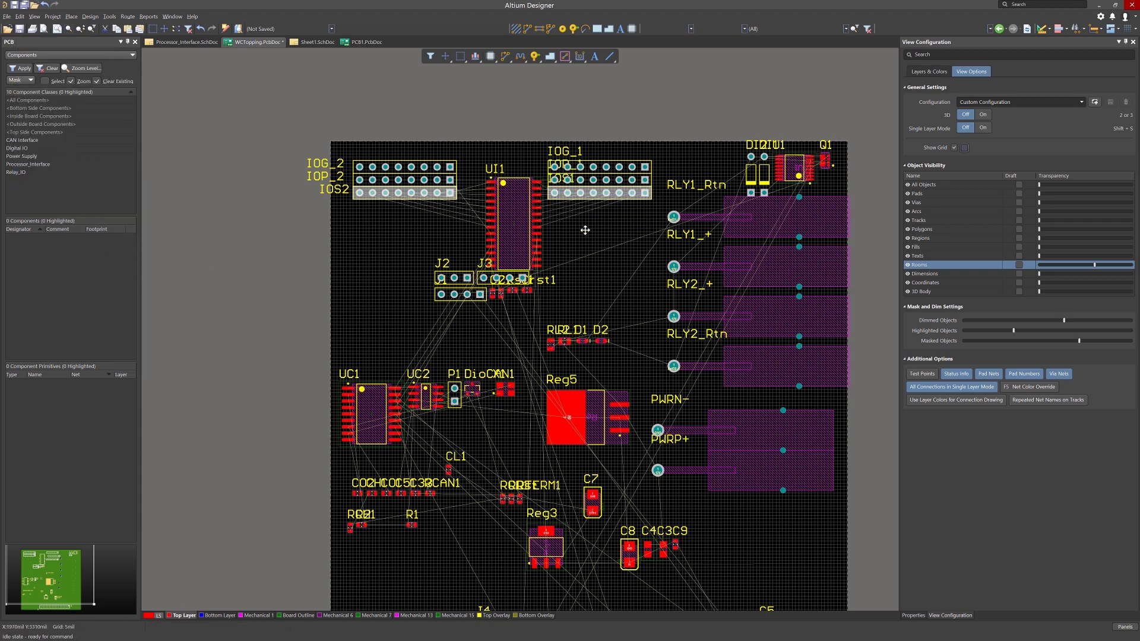
click(583, 227)
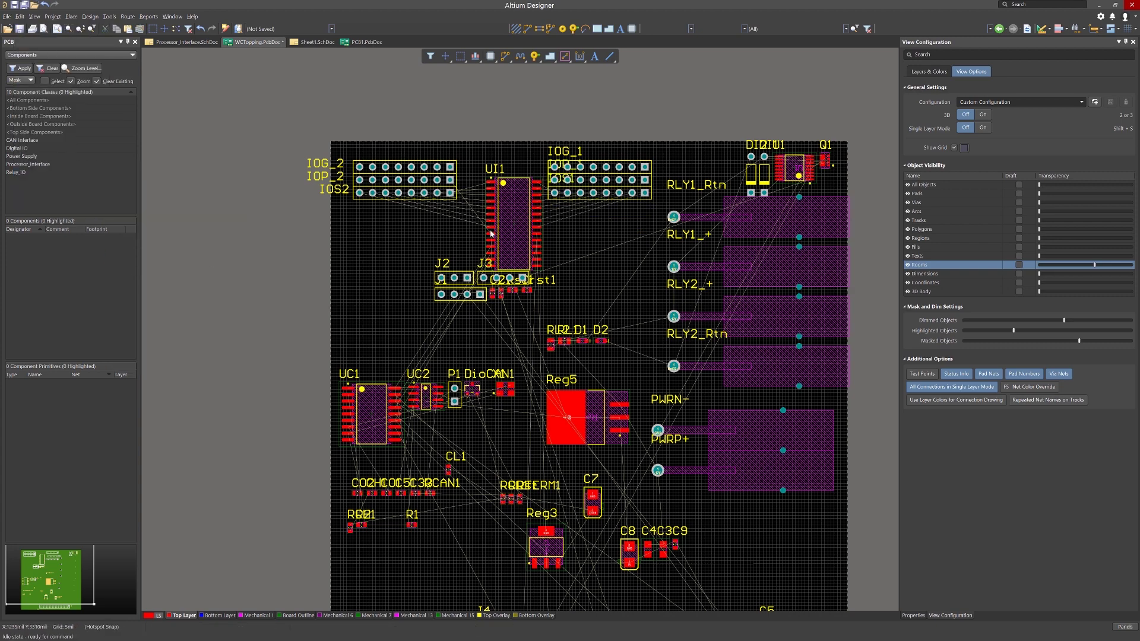
Step: Move the IOG_1, IOP_1 and IOS1 designators to the right of their headers
drag(563, 152, 685, 161)
drag(565, 166, 682, 174)
click(625, 184)
click(380, 297)
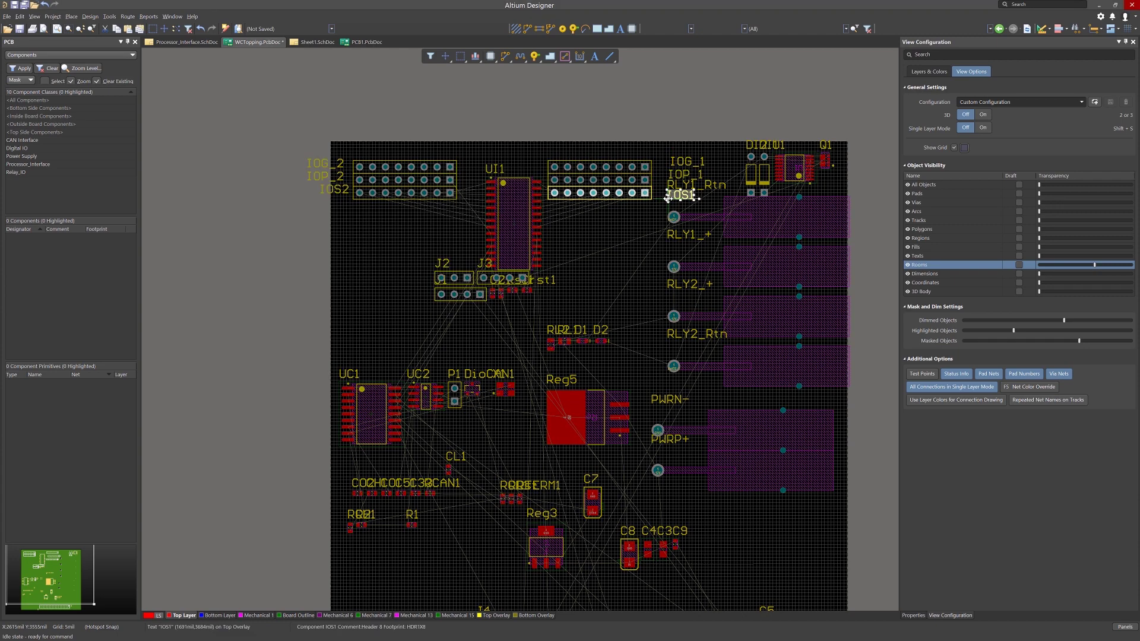
click(668, 198)
Step: View the Sheet1 RF schematic, switch to PCB1.PcbDoc, and select the signal-path pads of RF1, C1, L1, C2, L2, C3, L3, C4 and P1
click(313, 45)
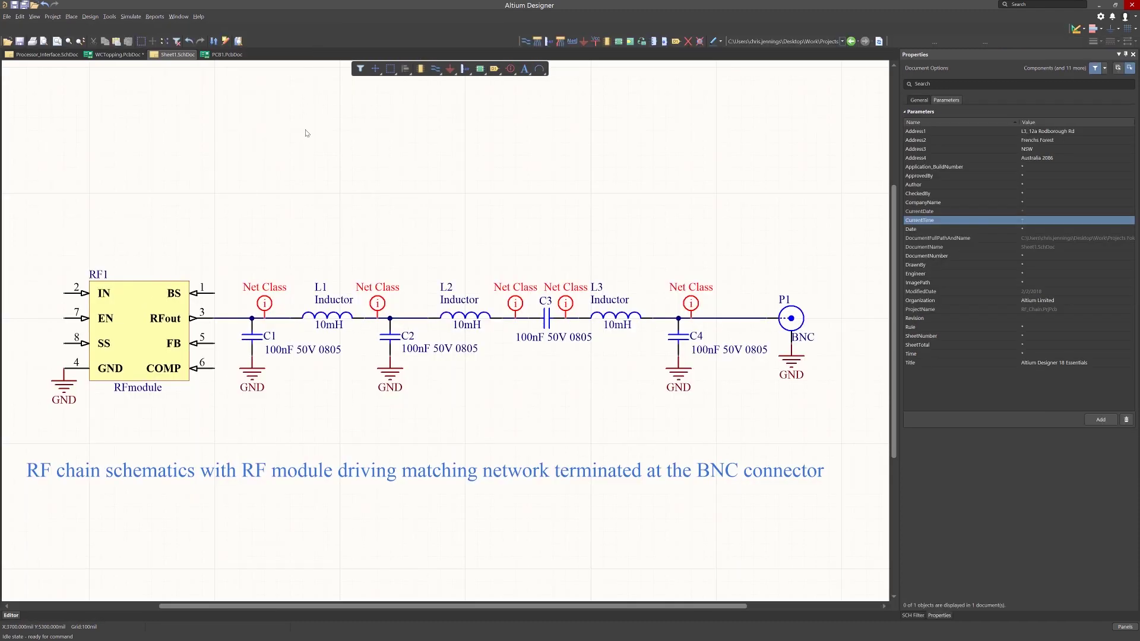
click(219, 55)
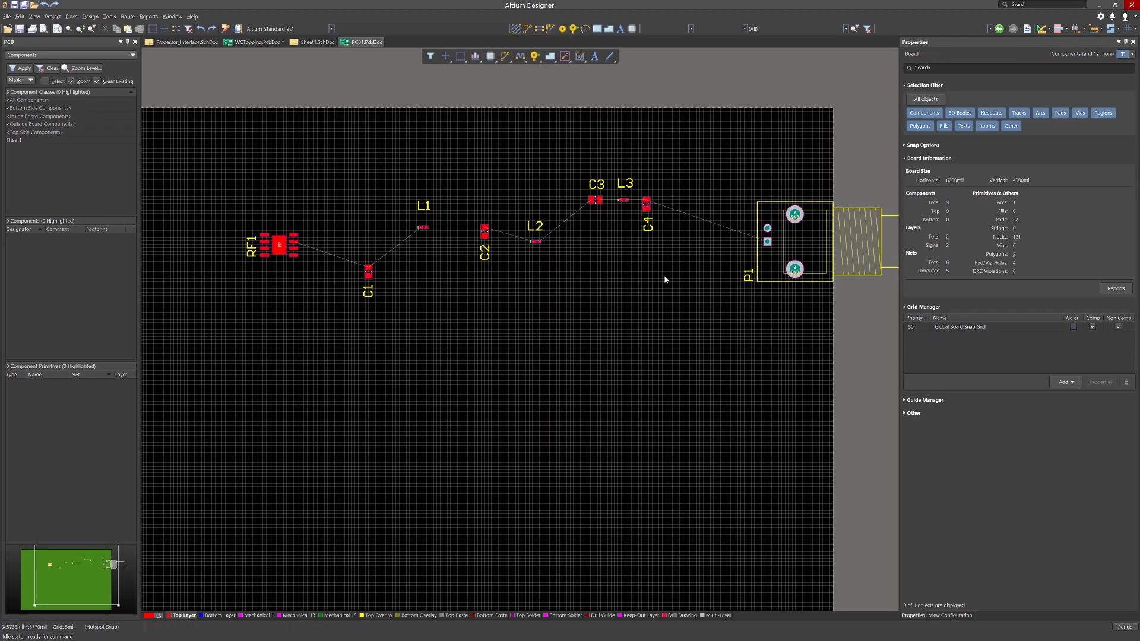
click(296, 246)
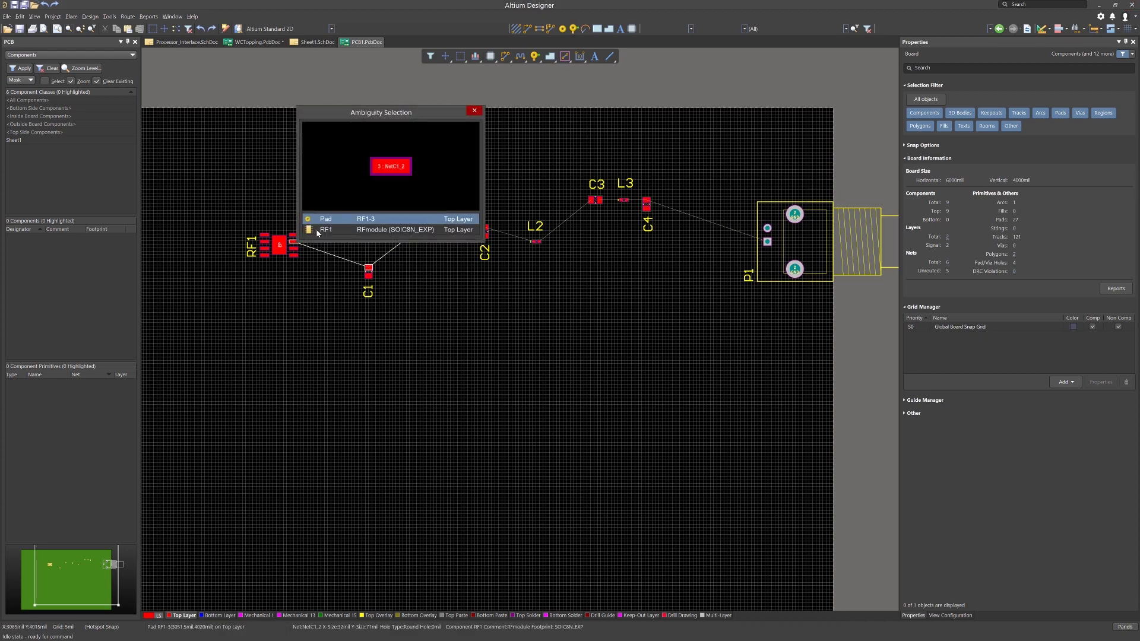
click(329, 216)
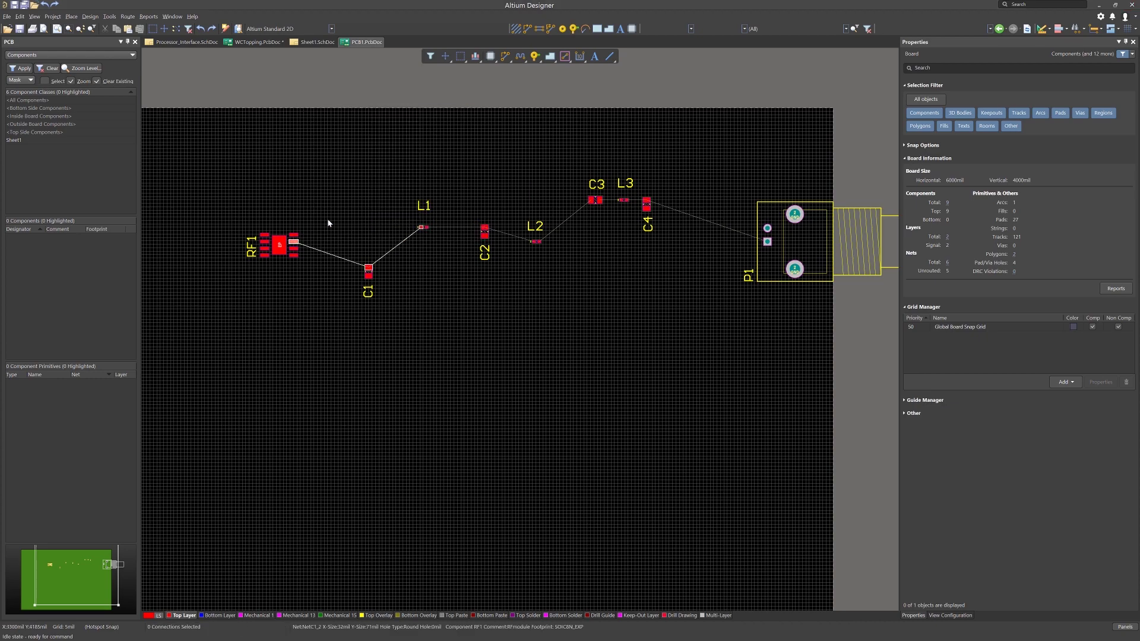
shift+click(368, 270)
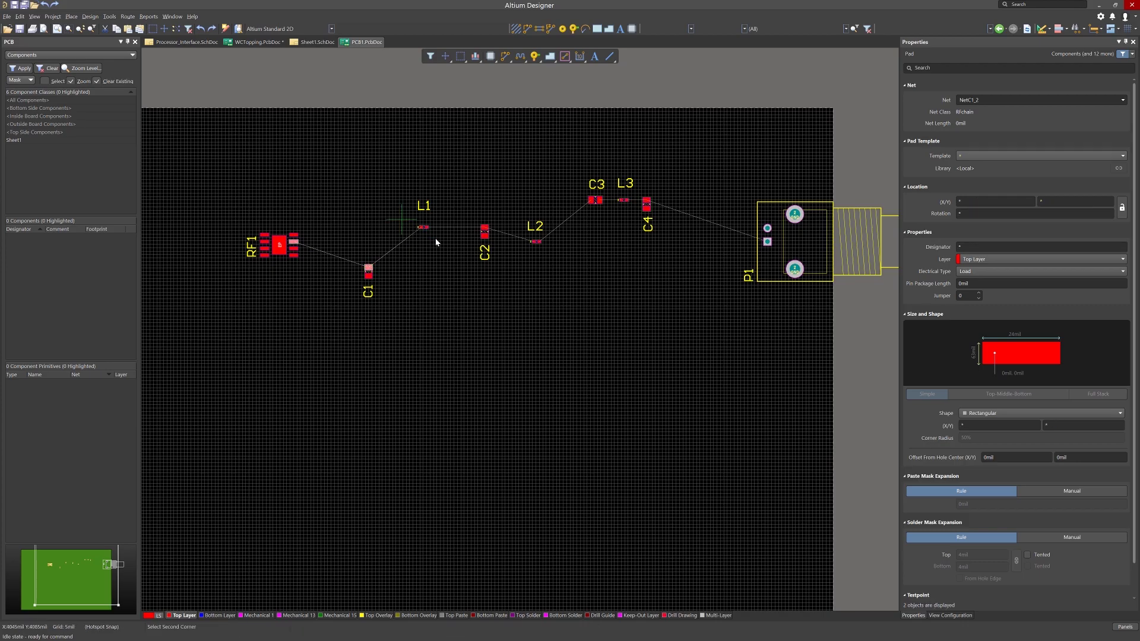
shift+click(423, 227)
shift+click(483, 229)
shift+drag(512, 226, 555, 258)
shift+drag(567, 185, 636, 208)
shift+click(646, 202)
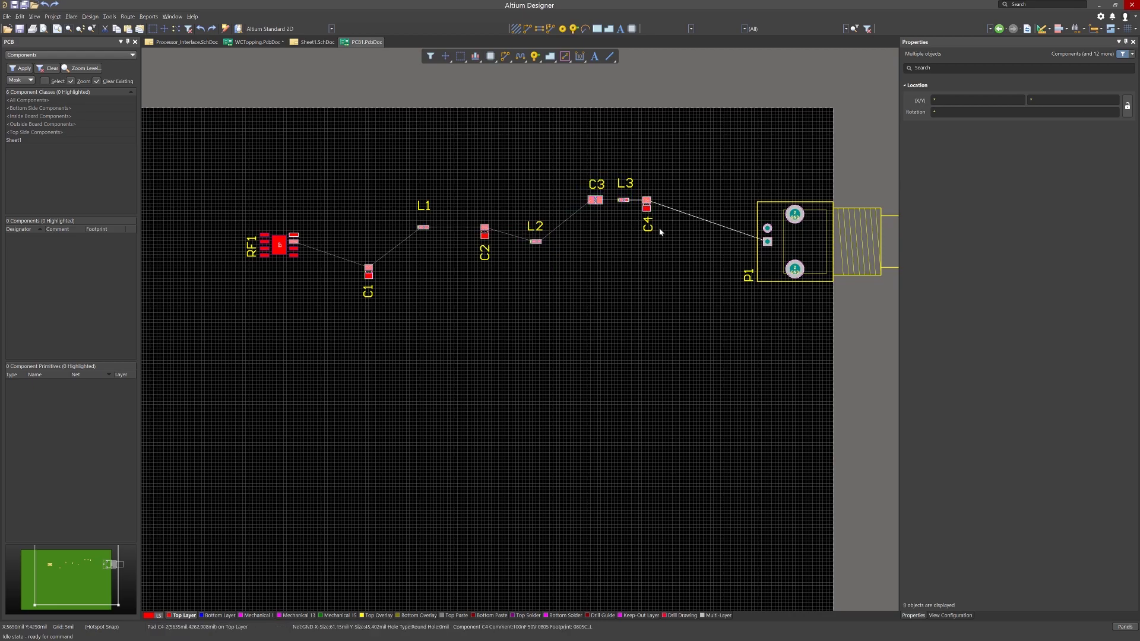
shift+click(766, 241)
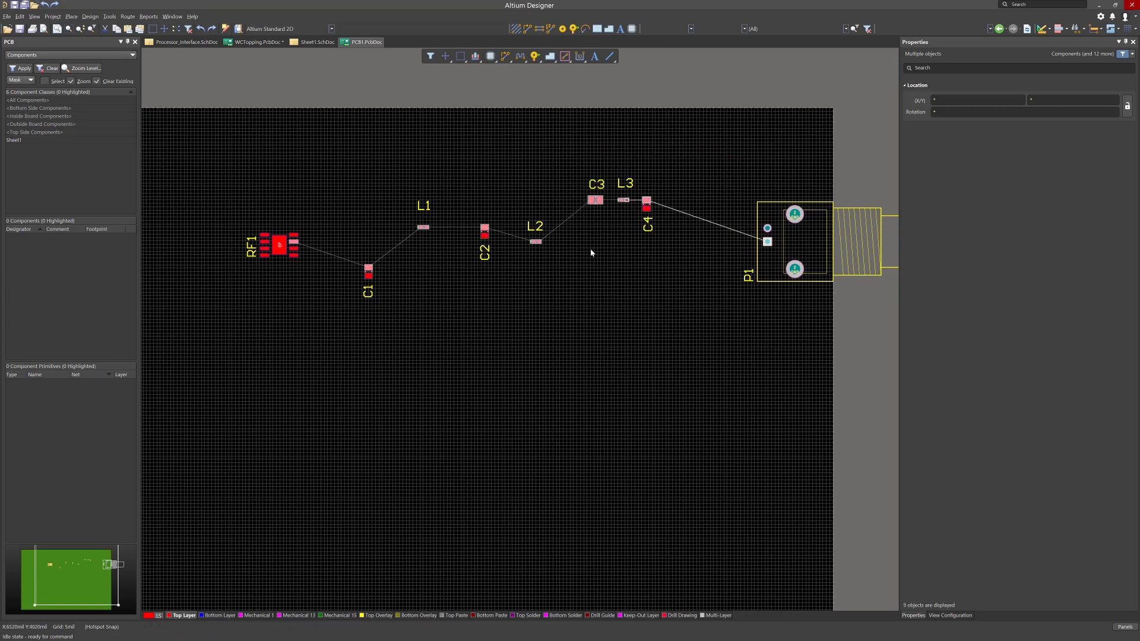
Step: Align the vertical centers of the selected RF-chain pads to P1's signal pad and clear the selection
click(20, 17)
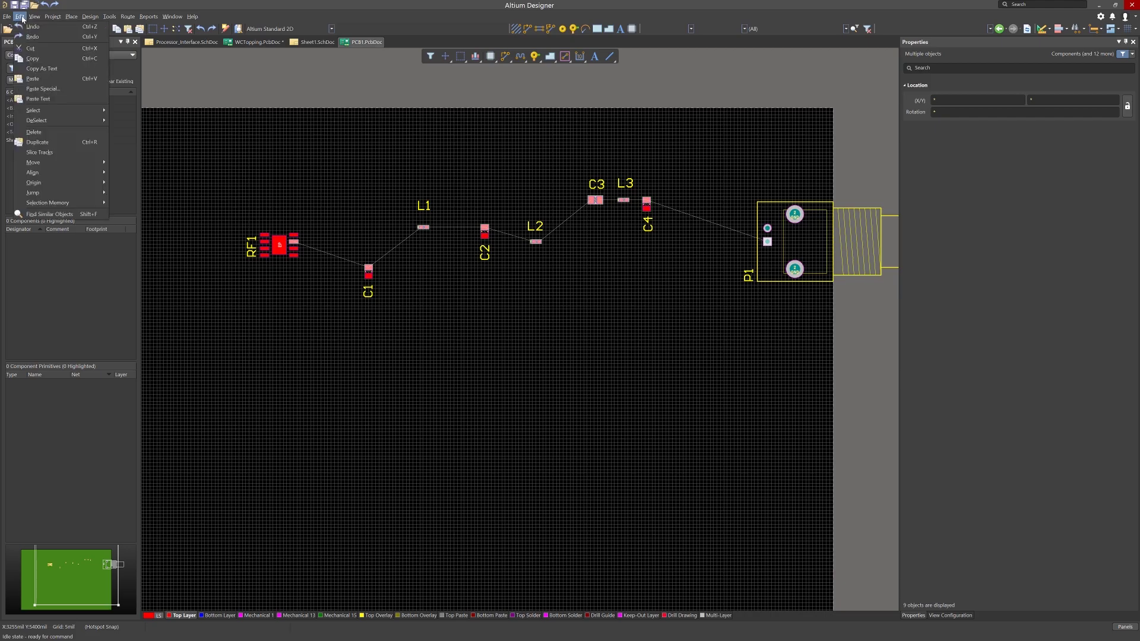
mouse_move(86, 174)
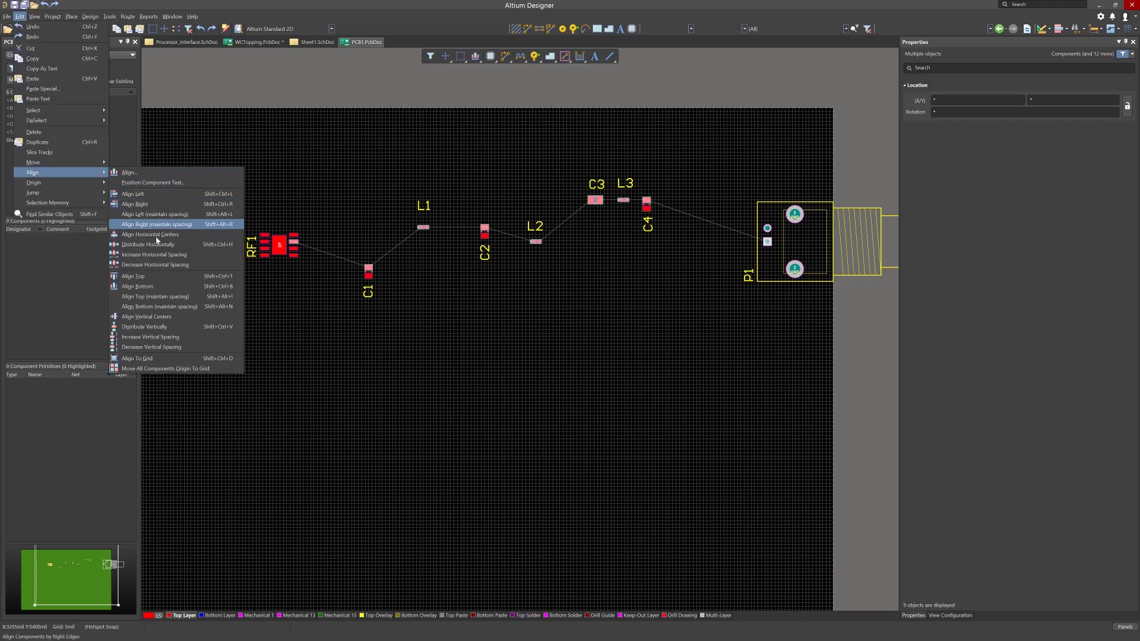
click(131, 317)
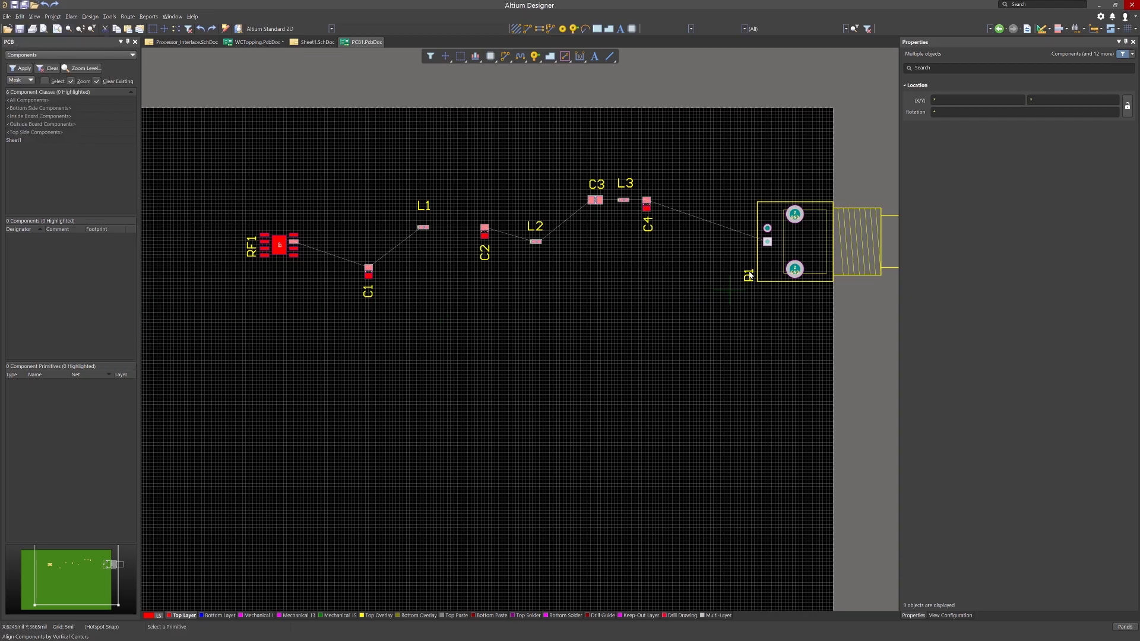
click(767, 241)
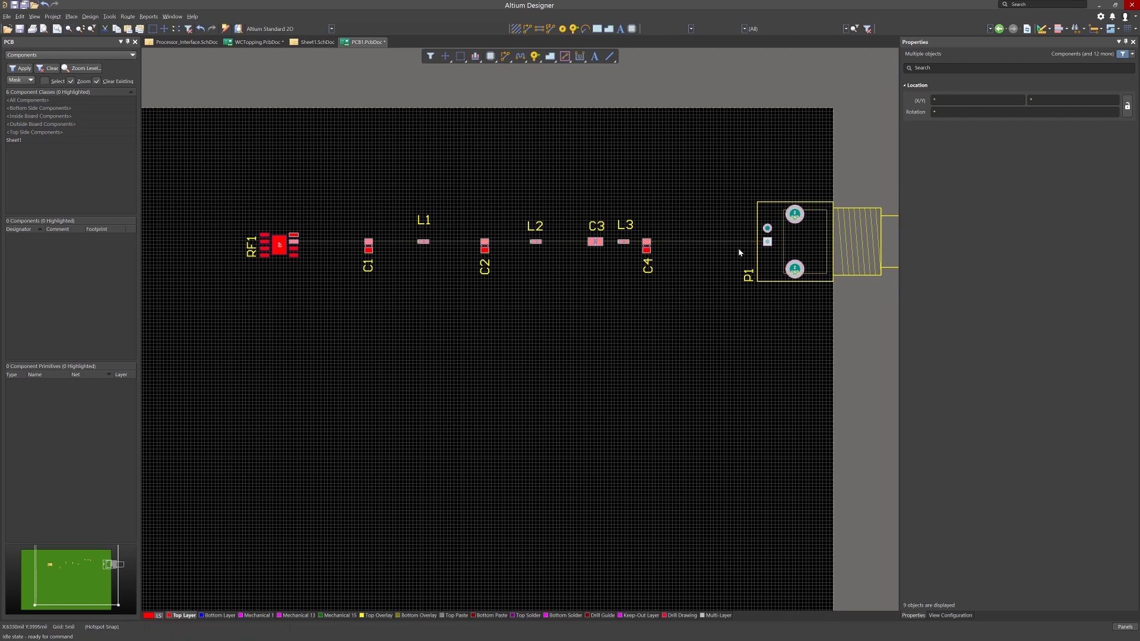
click(692, 276)
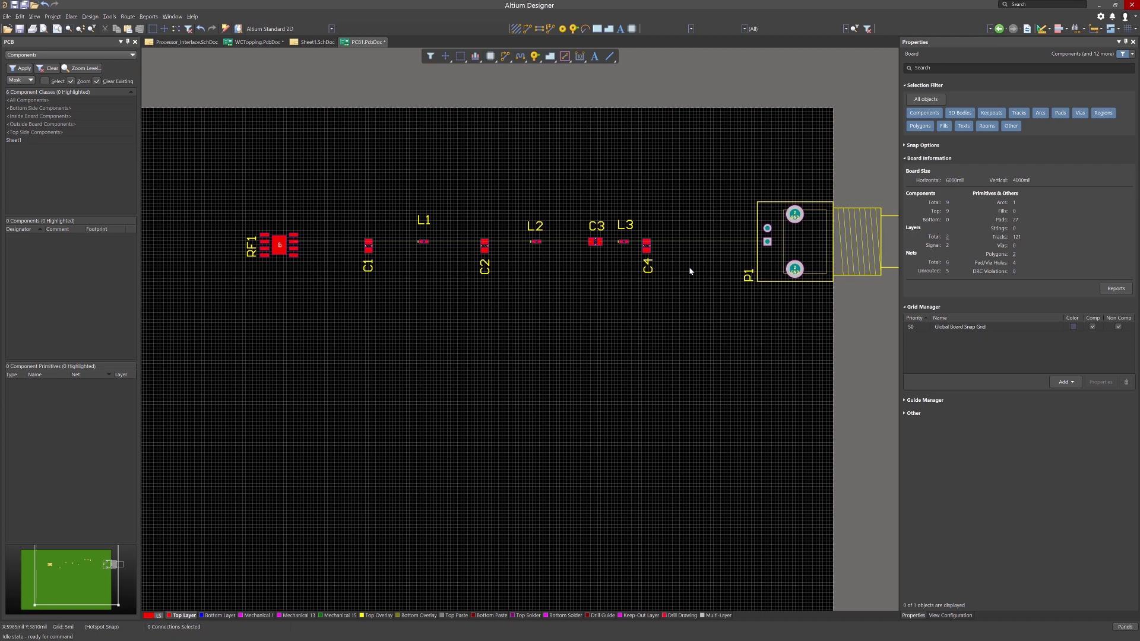
Step: Lock the location of the BNC connector P1
click(794, 260)
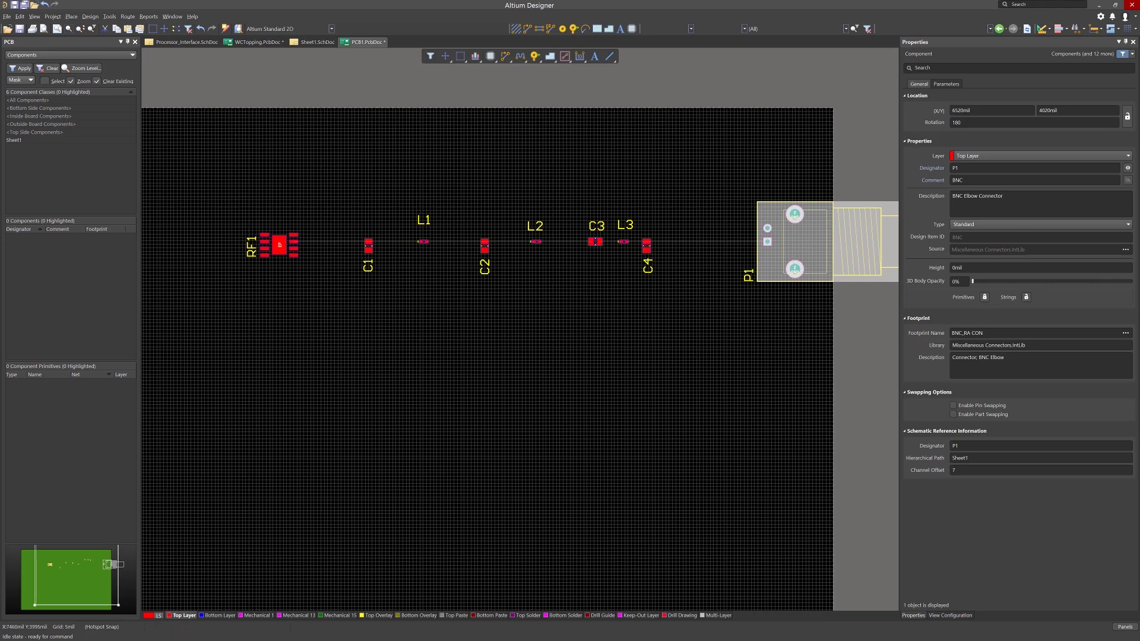
click(1127, 118)
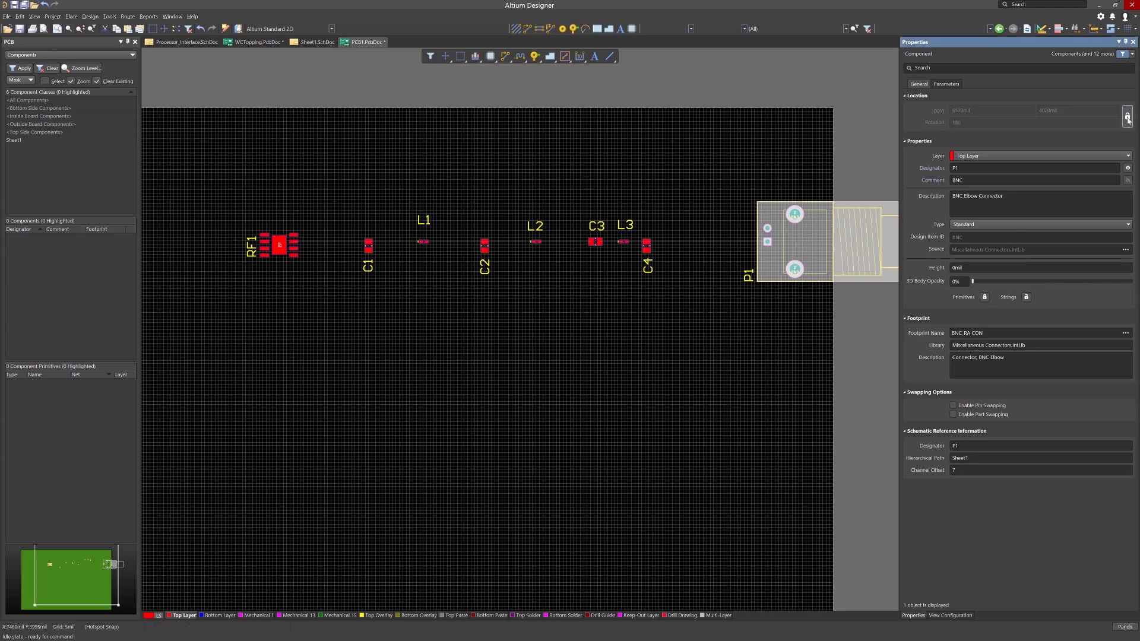
click(686, 369)
Step: Try to move the whole RF chain together with the locked connector P1, declining to include the locked items
click(798, 243)
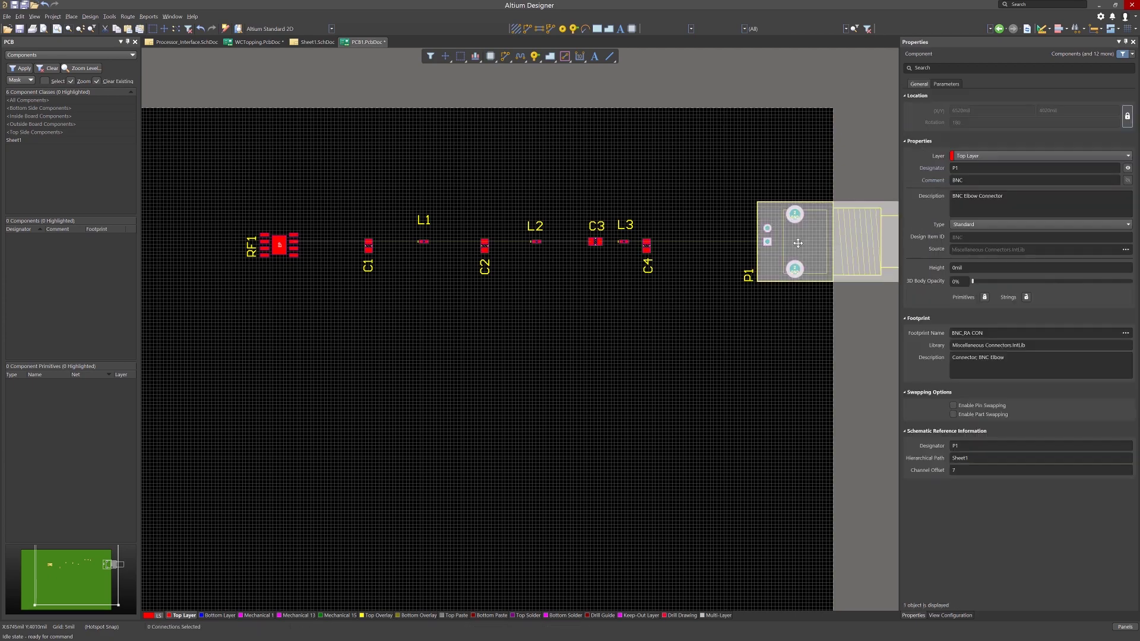
click(780, 314)
shift+scroll(830, 318, right, 1)
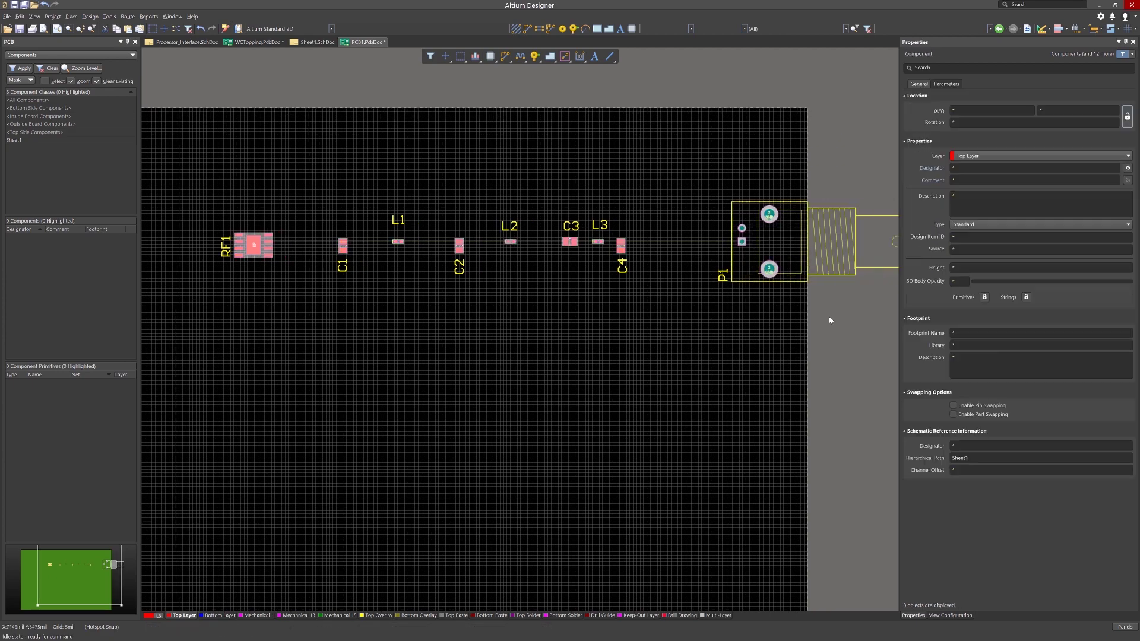
drag(829, 367, 190, 125)
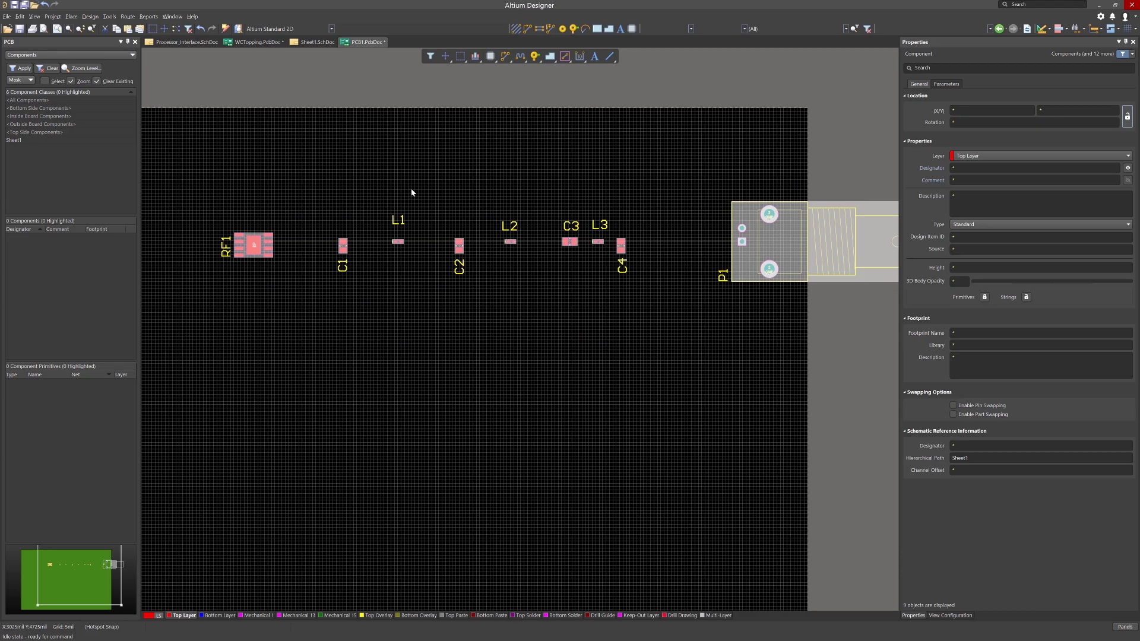
click(747, 240)
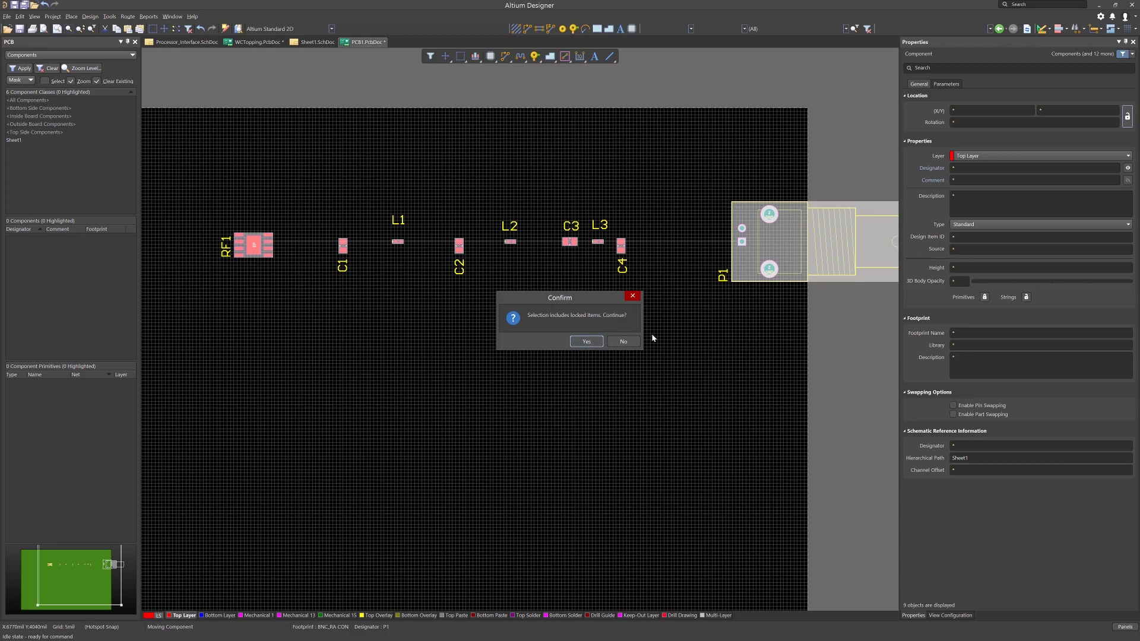
click(623, 342)
click(680, 341)
Step: Switch to WCTopping.PcbDoc, hide all of the board's connection lines and show them all again
key(ctrl+Tab)
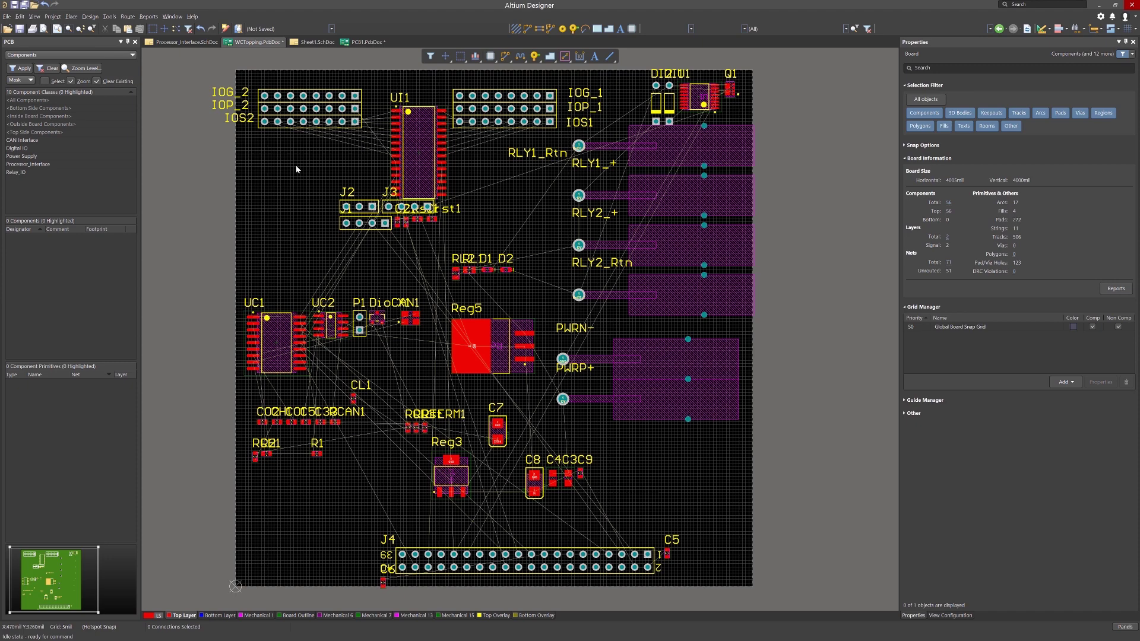
click(34, 18)
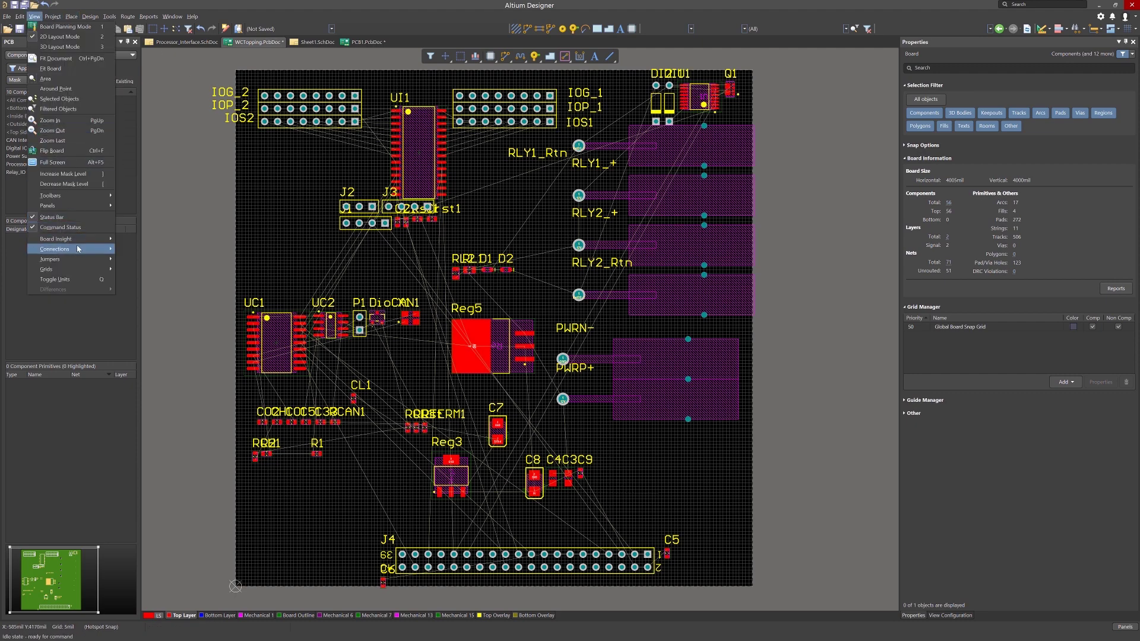
mouse_move(78, 249)
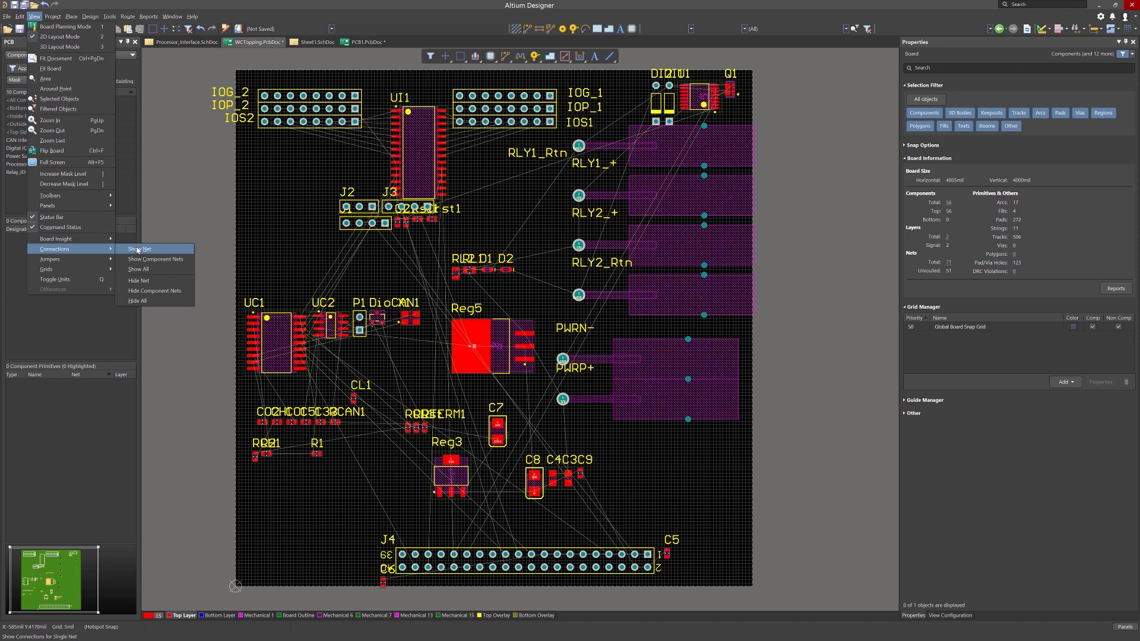
click(153, 302)
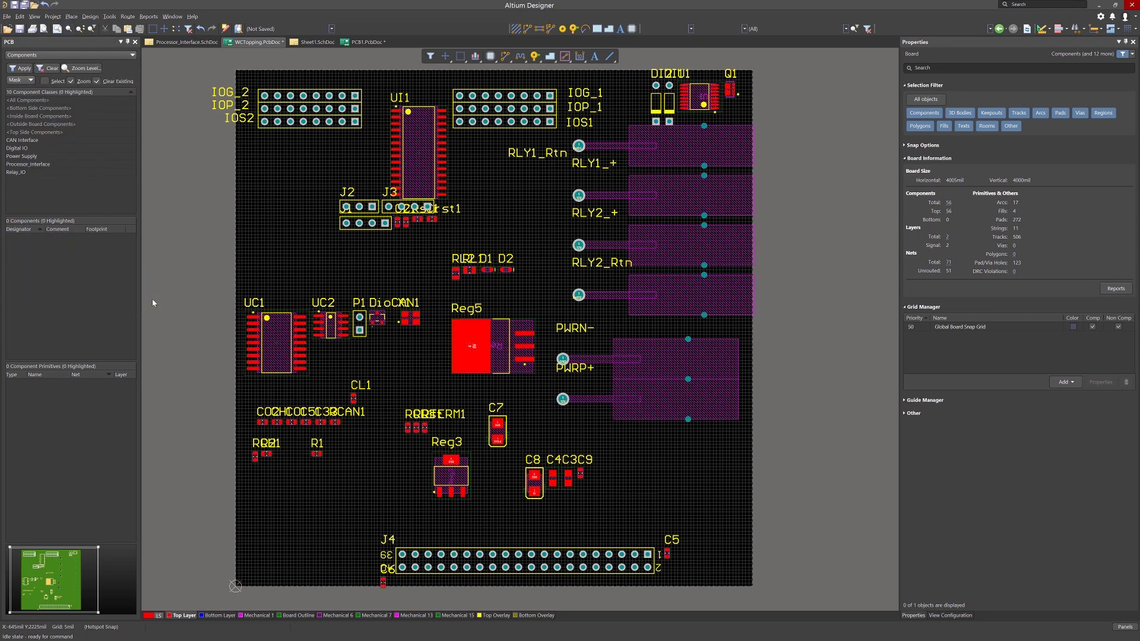
click(31, 18)
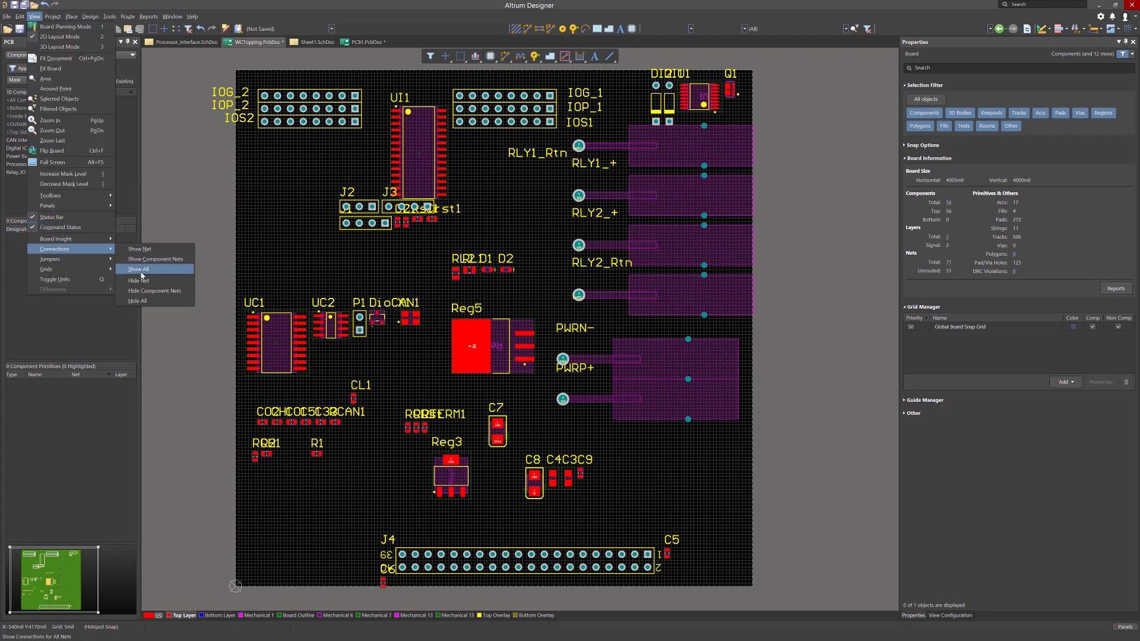
click(140, 270)
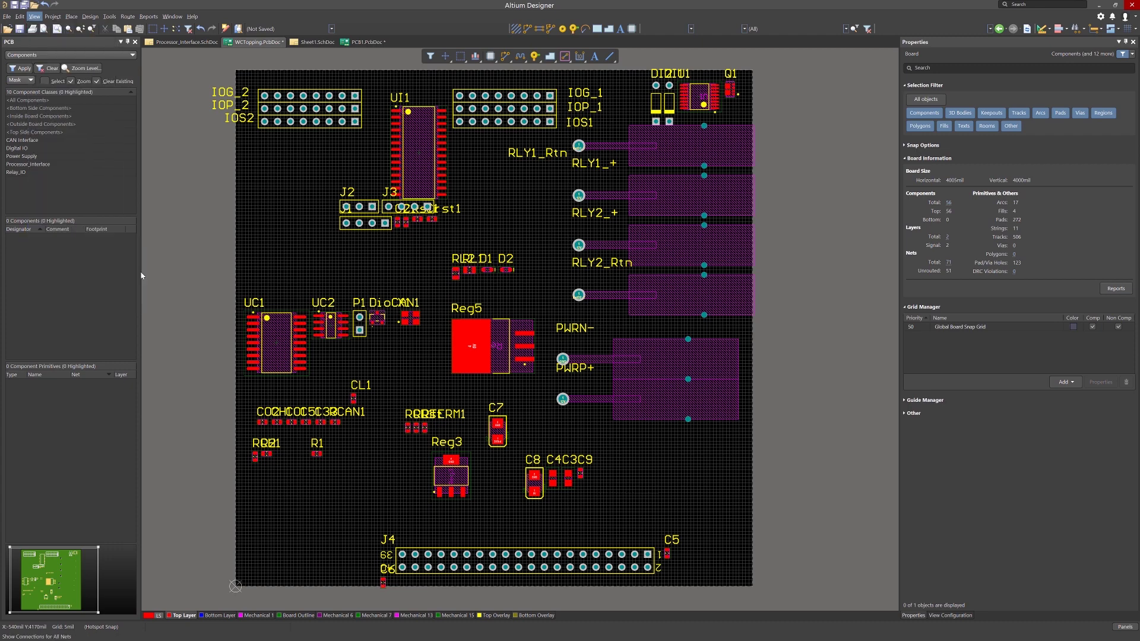
Step: Hide the connection lines of the nets on the end pads of IOG_2 and IOP_2 and on the PWRP+ pad
click(34, 16)
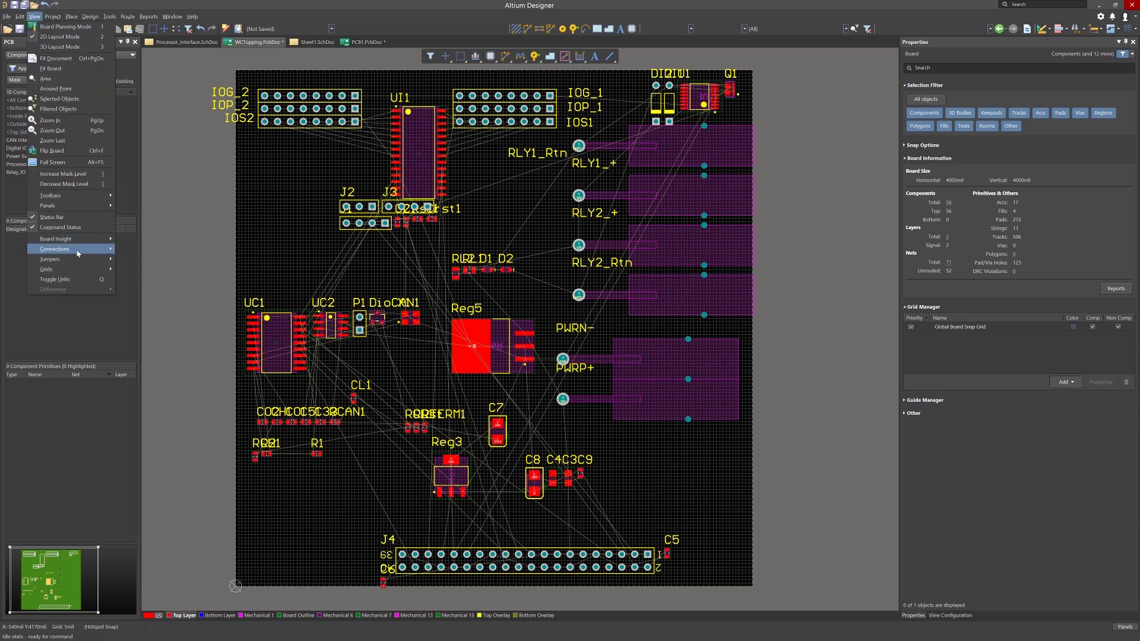
mouse_move(71, 250)
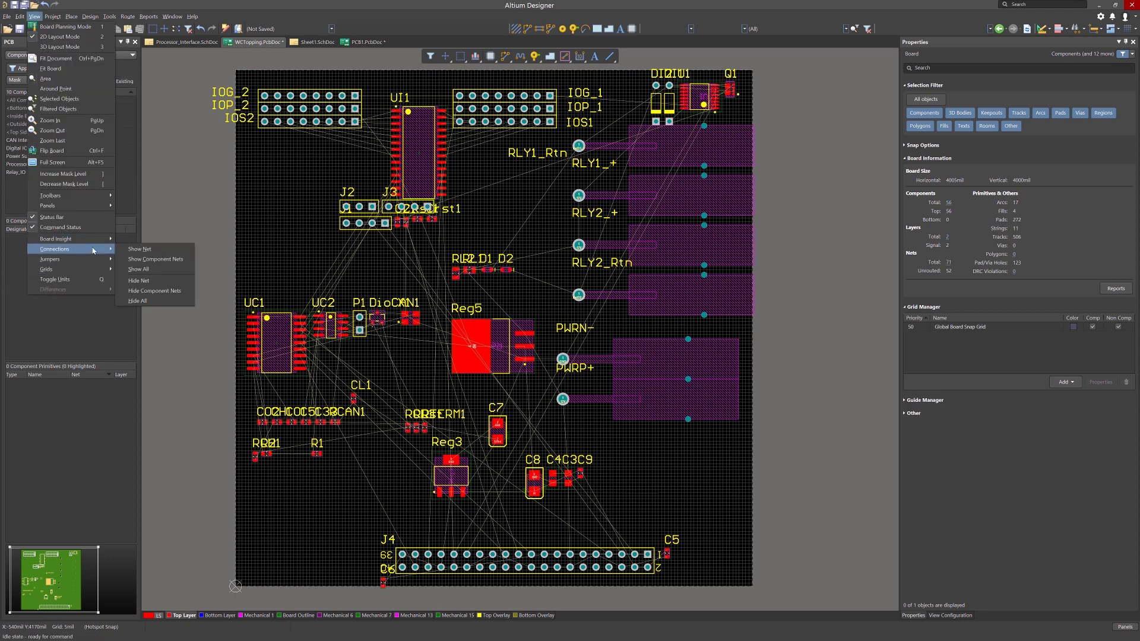
click(140, 281)
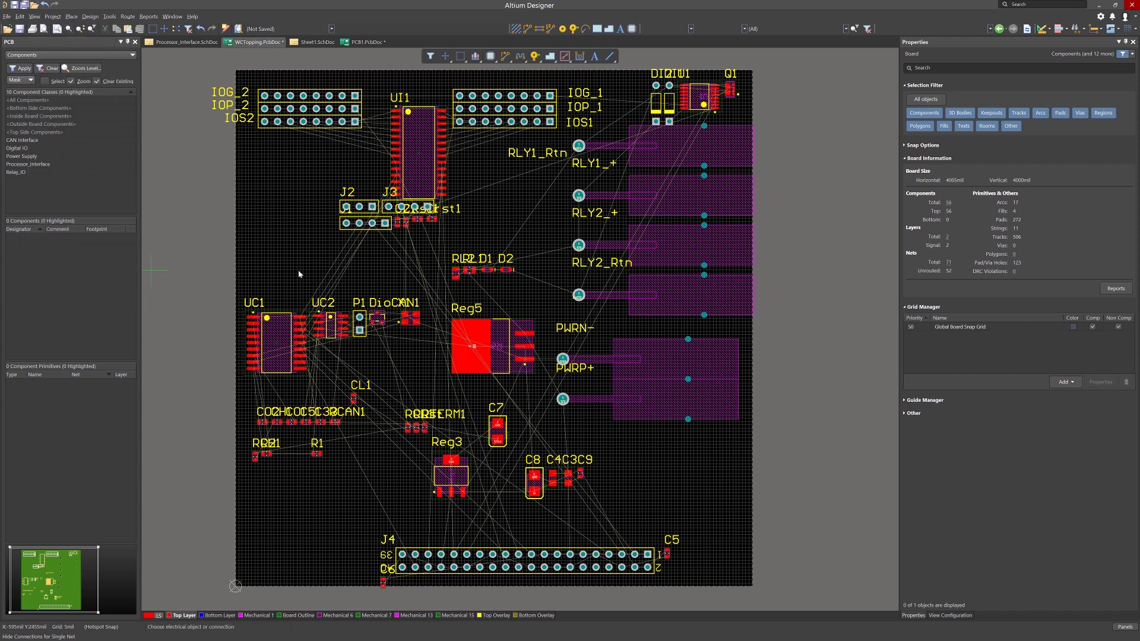
click(498, 223)
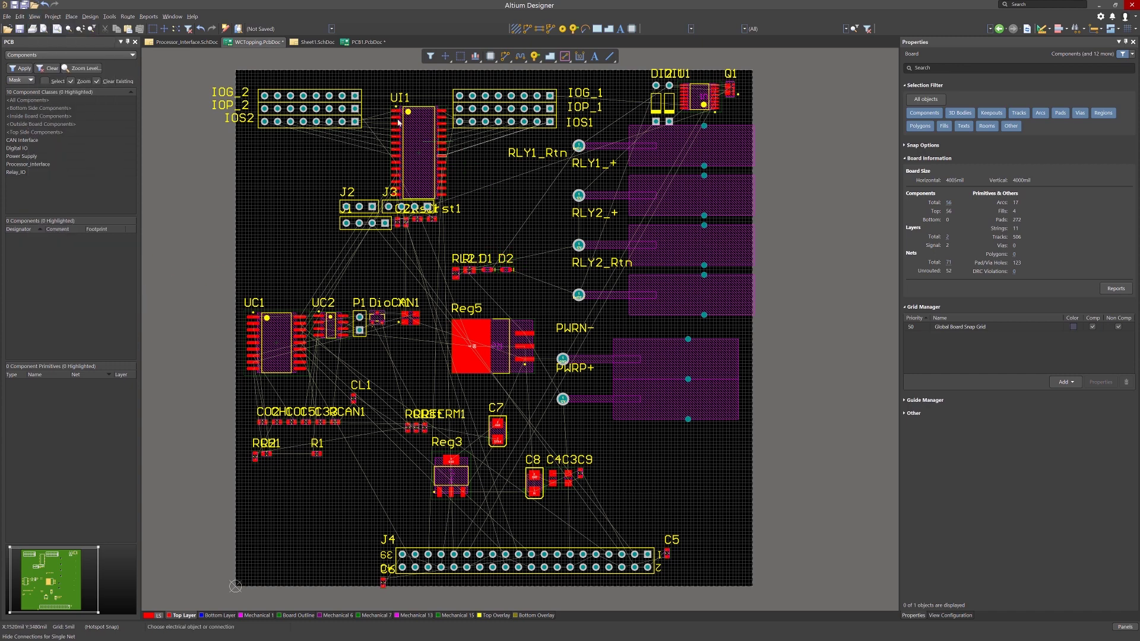
click(356, 98)
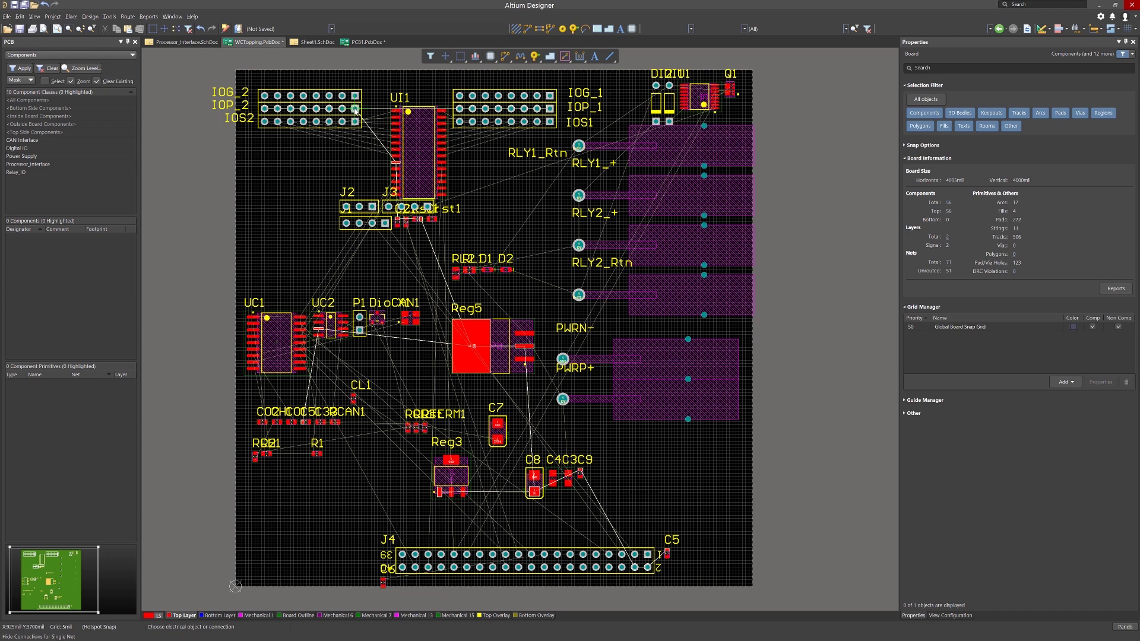
click(355, 109)
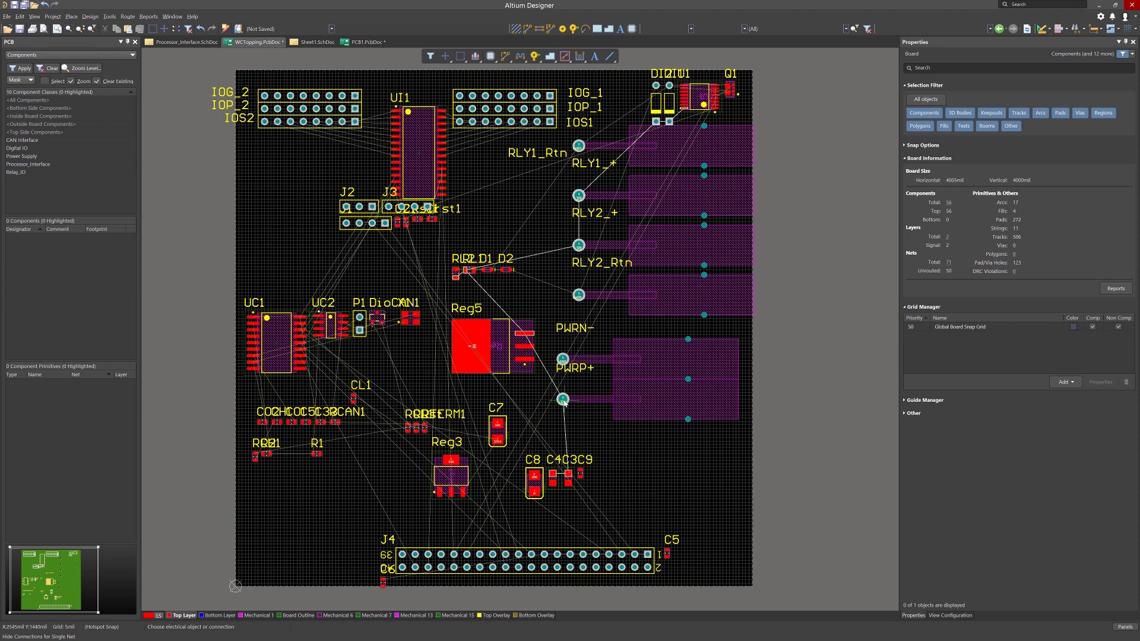
click(460, 340)
right_click(381, 272)
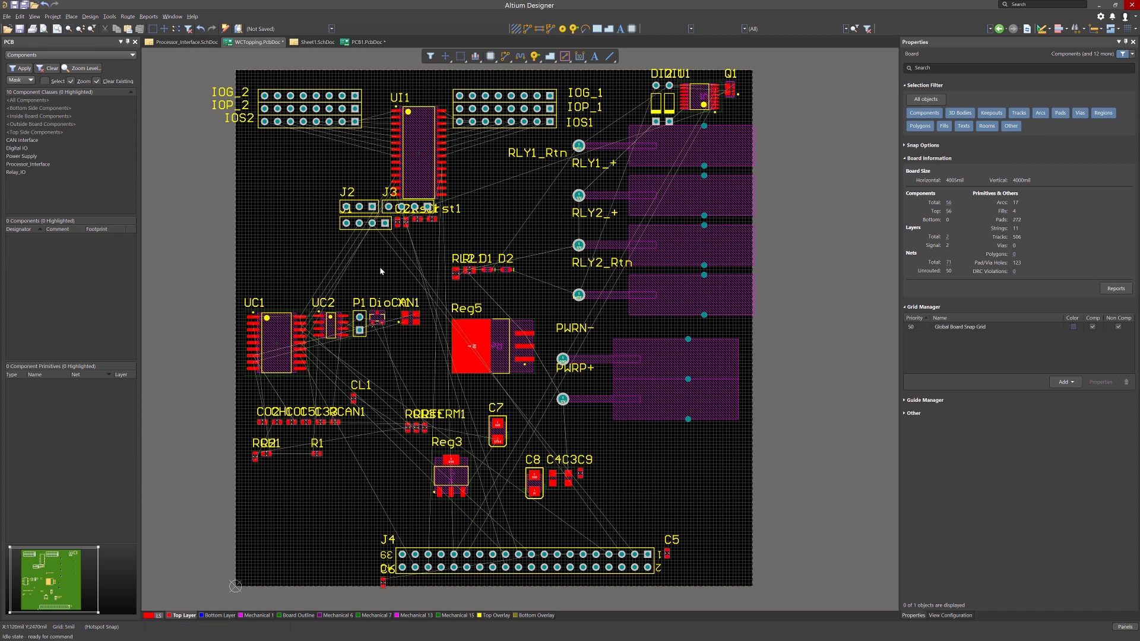
Step: Hide all connection lines and show only the component nets of UI1
click(34, 16)
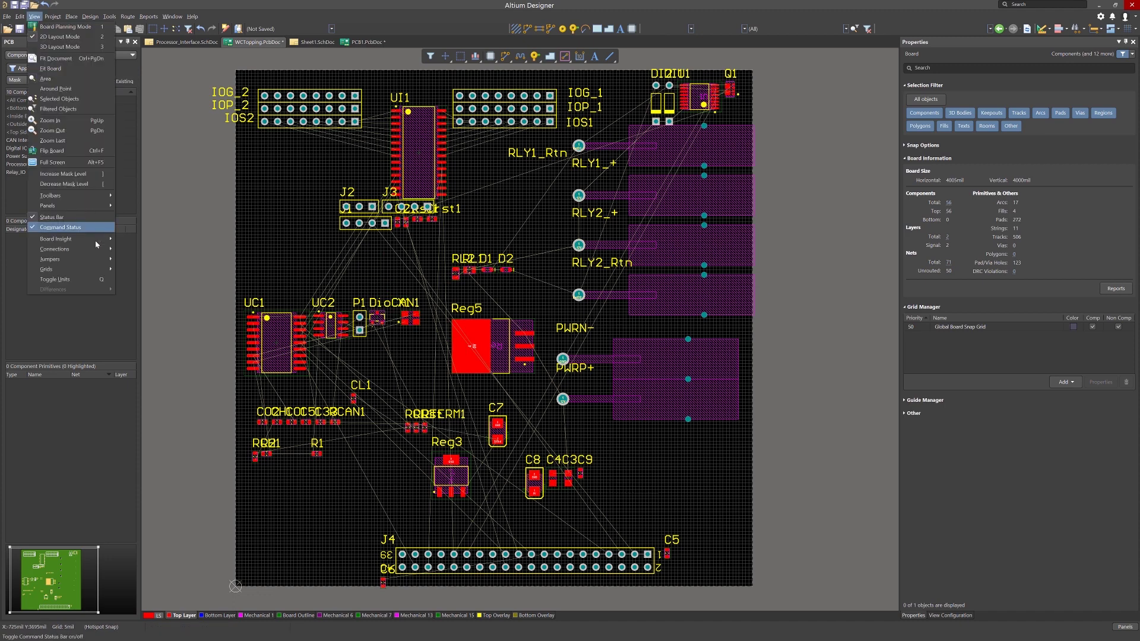
mouse_move(71, 249)
click(137, 300)
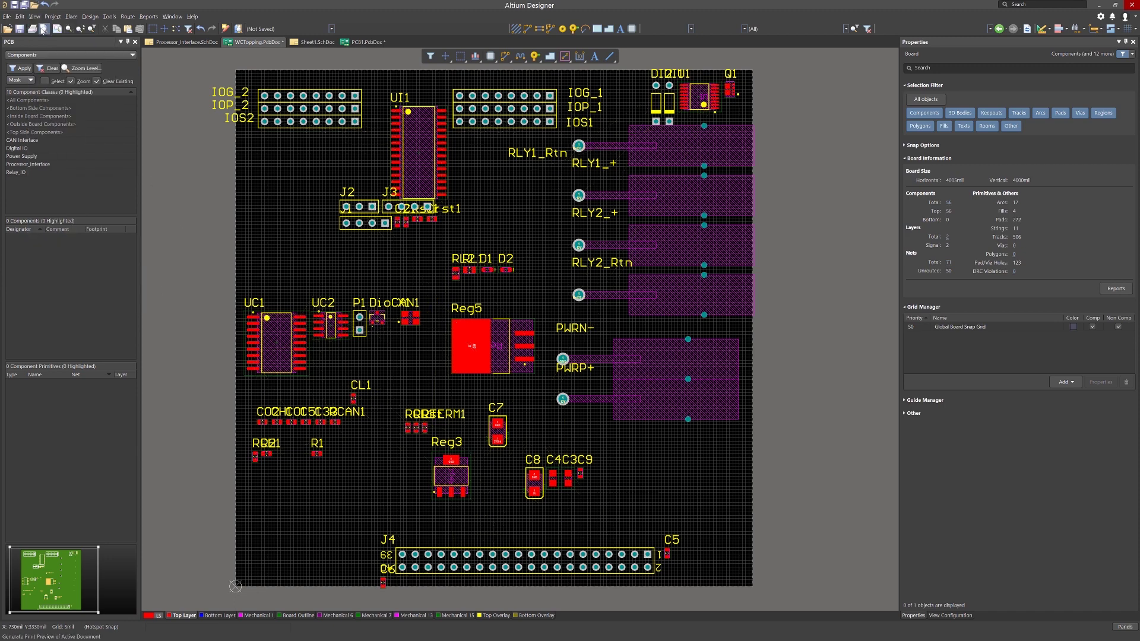
click(34, 16)
mouse_move(73, 248)
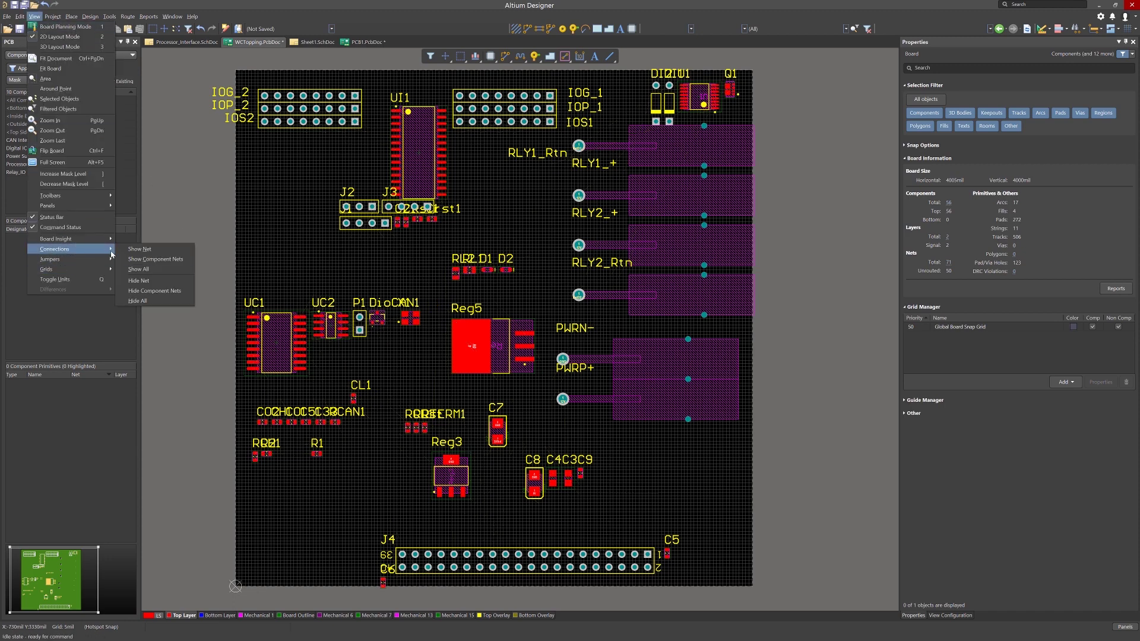
click(149, 259)
click(423, 161)
key(Escape)
Step: Bring back the connection lines of the other components across the board
click(22, 19)
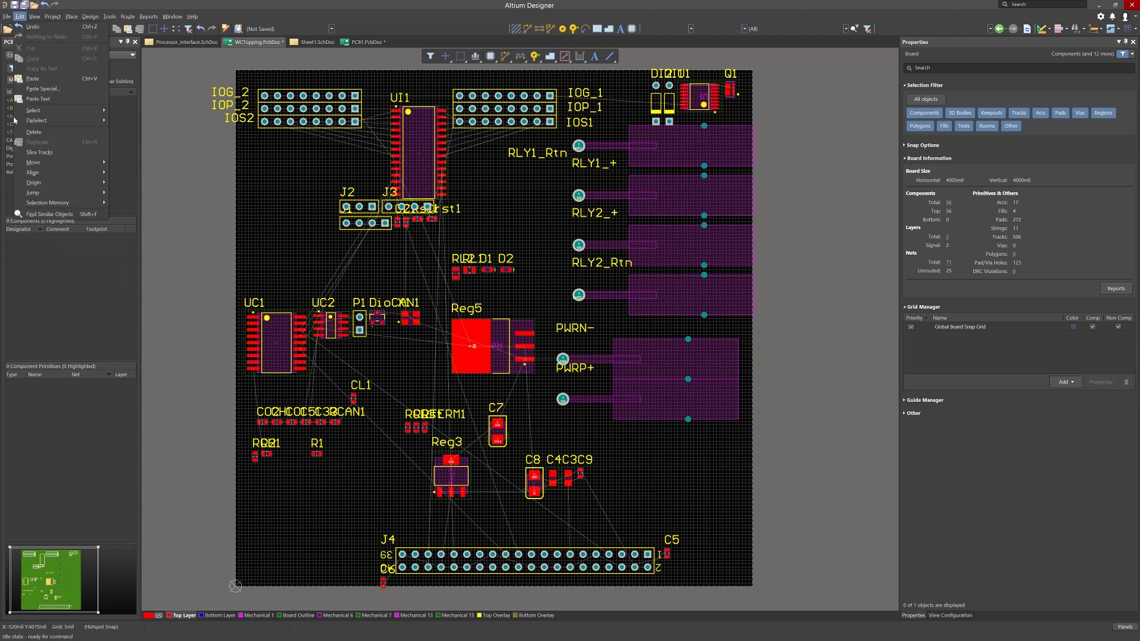
mouse_move(35, 17)
mouse_move(71, 249)
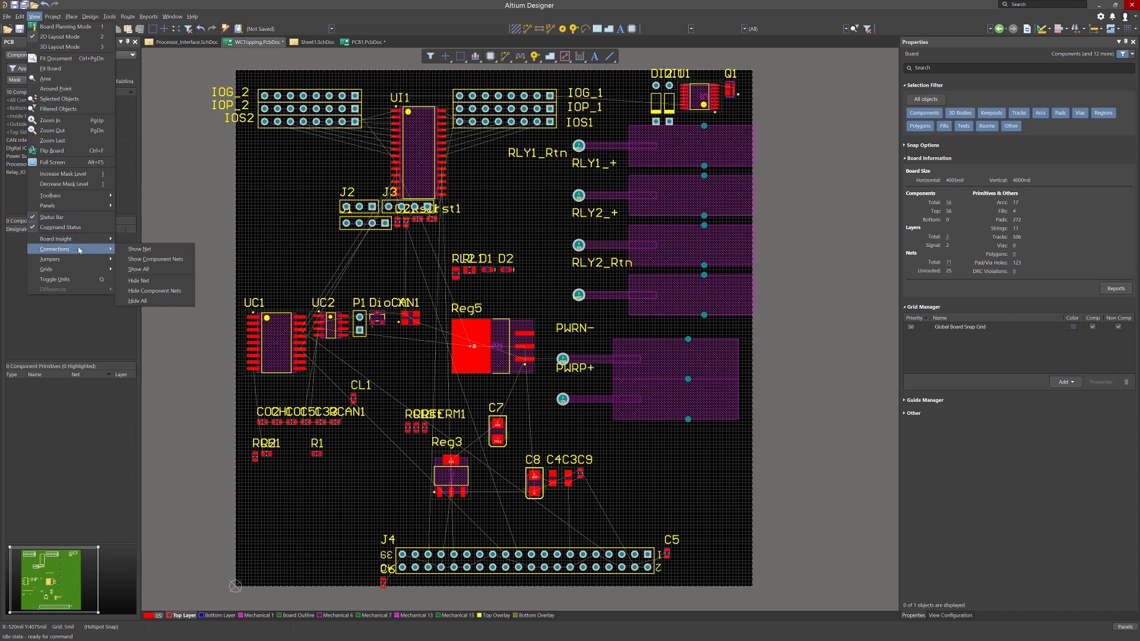
click(134, 260)
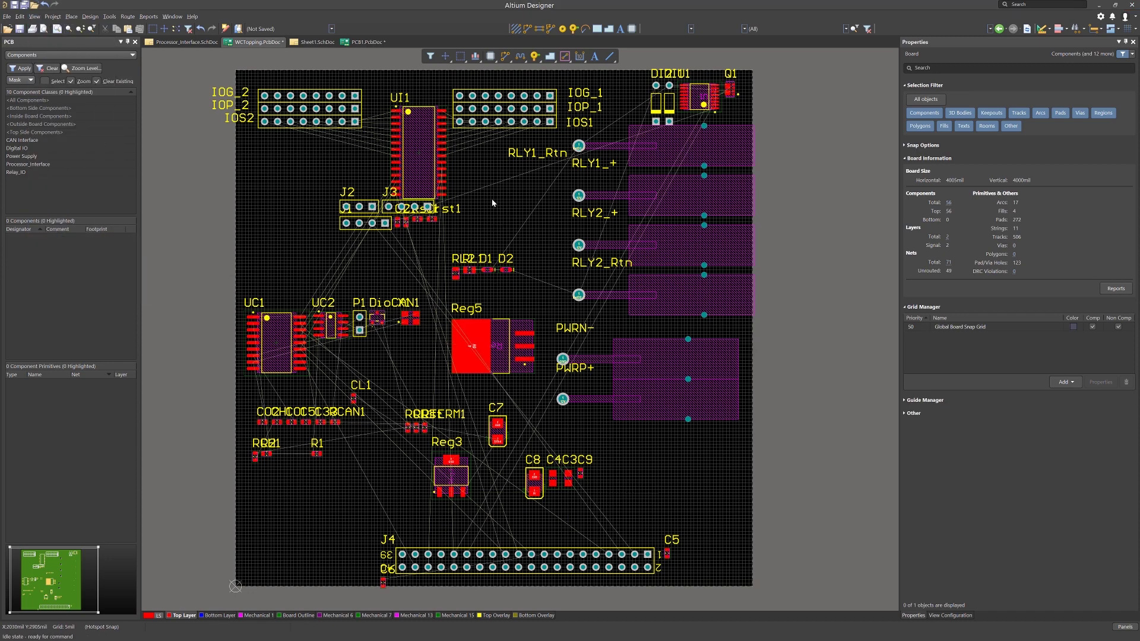
Step: Move the J2 and J3 connector group with its small parts down and to the left, clear of UI1
drag(308, 159, 481, 244)
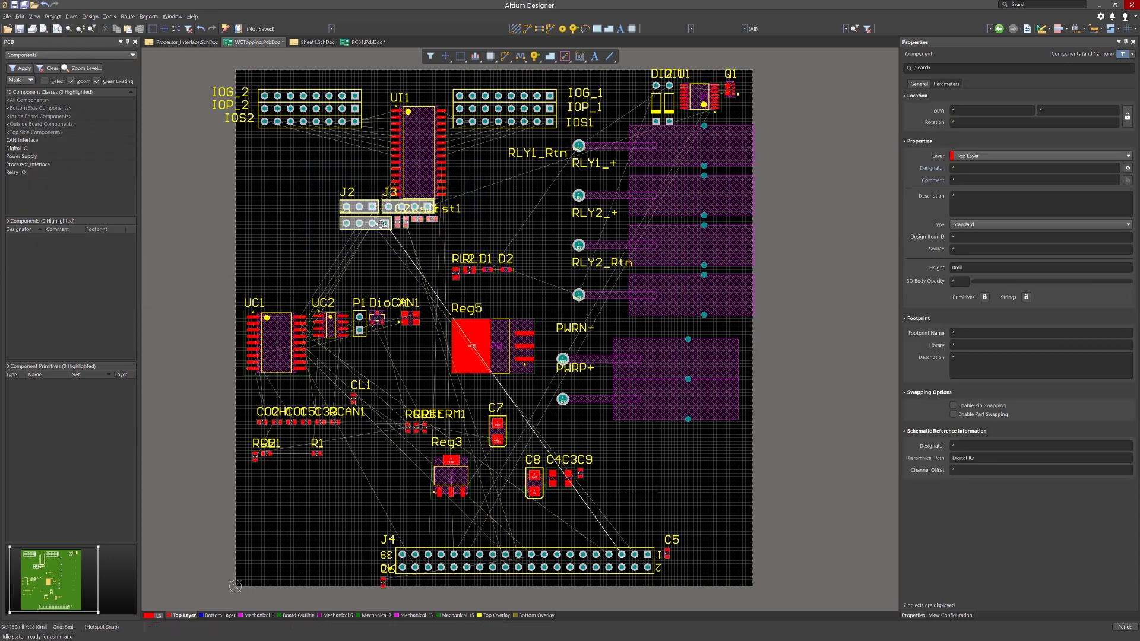
drag(368, 228, 294, 265)
Step: Move UI1 slightly down between the IO headers, rotating it through a full turn in four steps
mouse_move(414, 156)
mouse_down()
mouse_move(414, 191)
mouse_move(413, 167)
mouse_up()
key(space)
key(space)
key(space)
key(space)
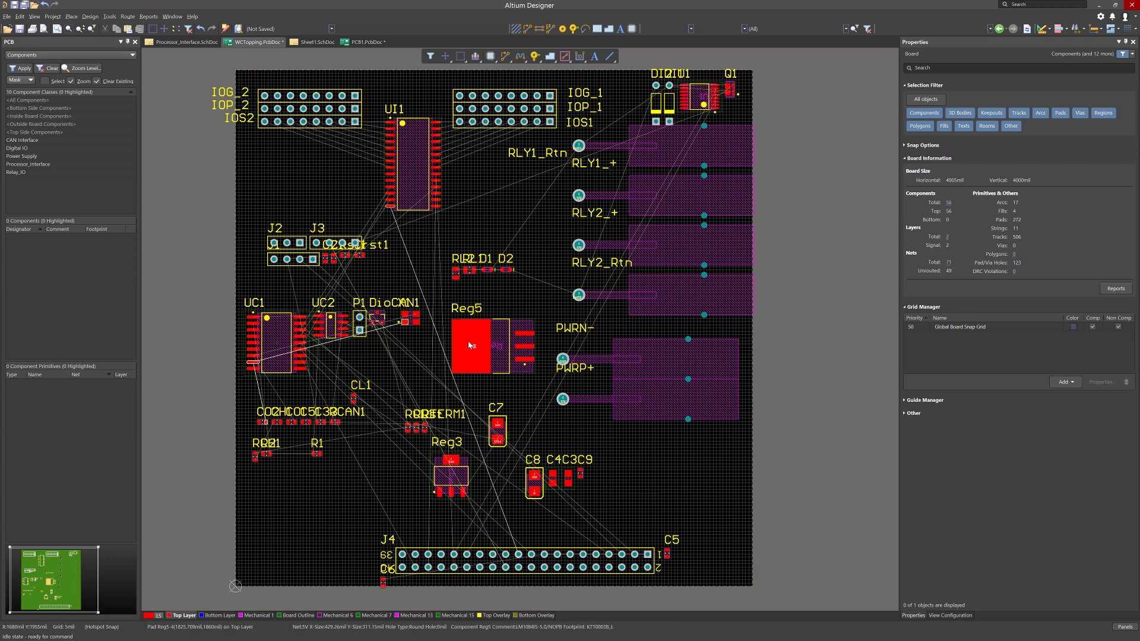
Step: Flip regulator Reg5 to the bottom side of the board while moving it slightly
drag(500, 354, 492, 346)
key(l)
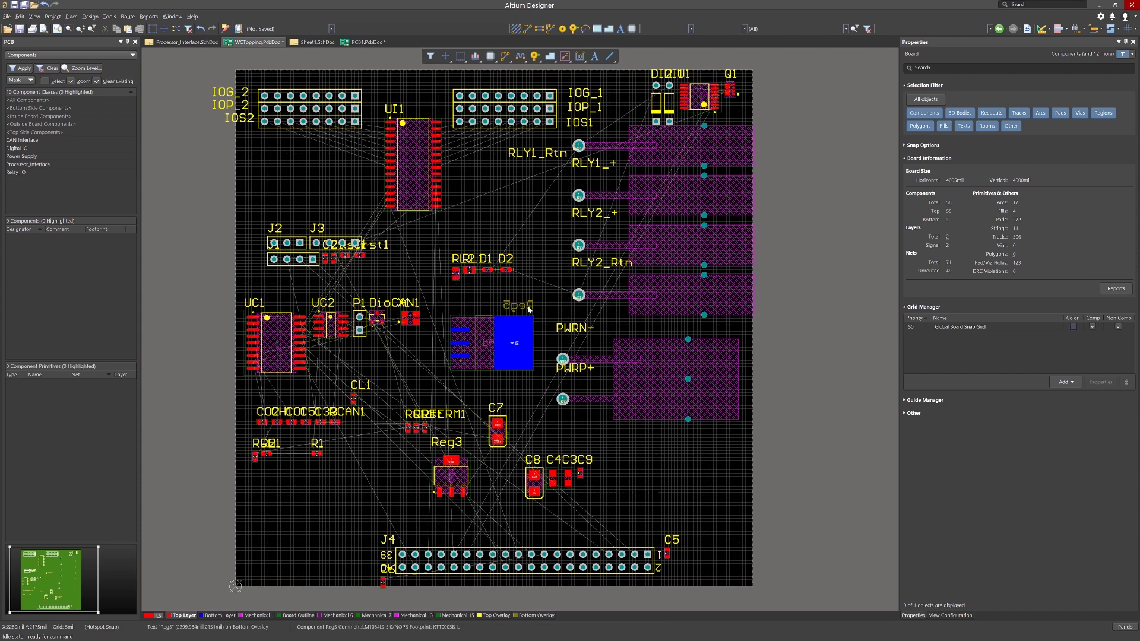
Step: Select the Reg5 component and change its layer to Top Layer, then back to Bottom Layer
click(507, 338)
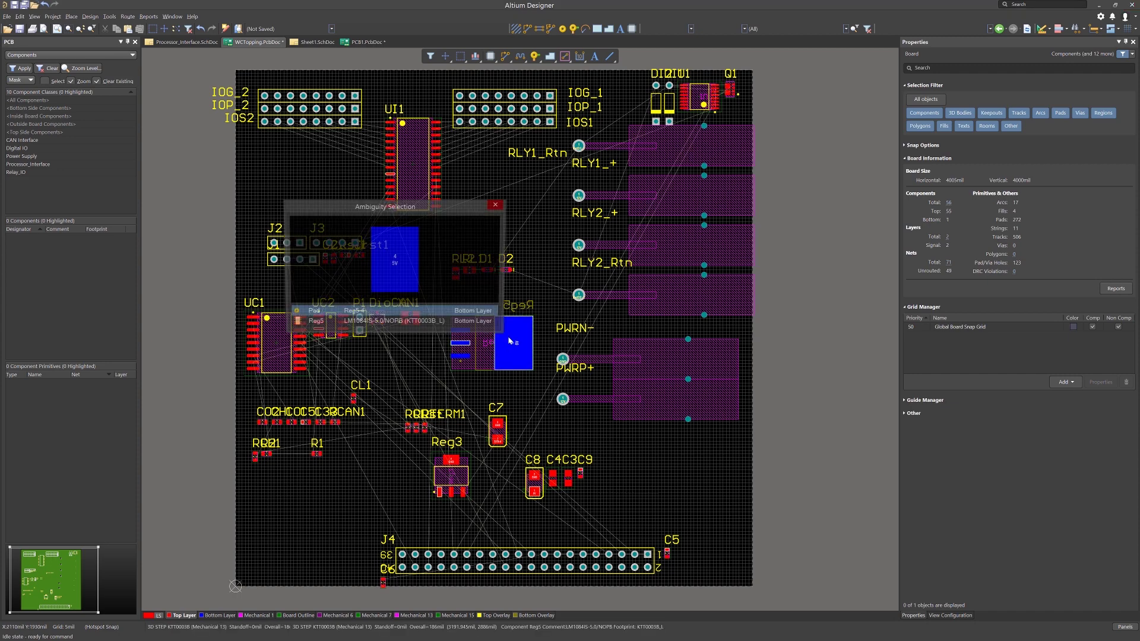
click(353, 323)
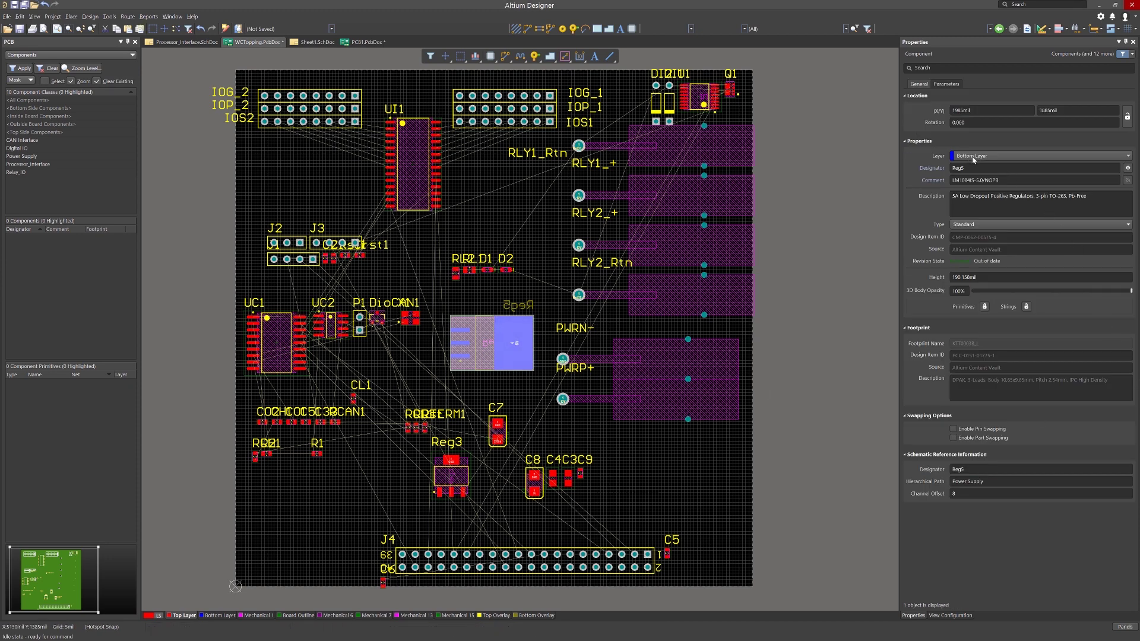
click(1123, 158)
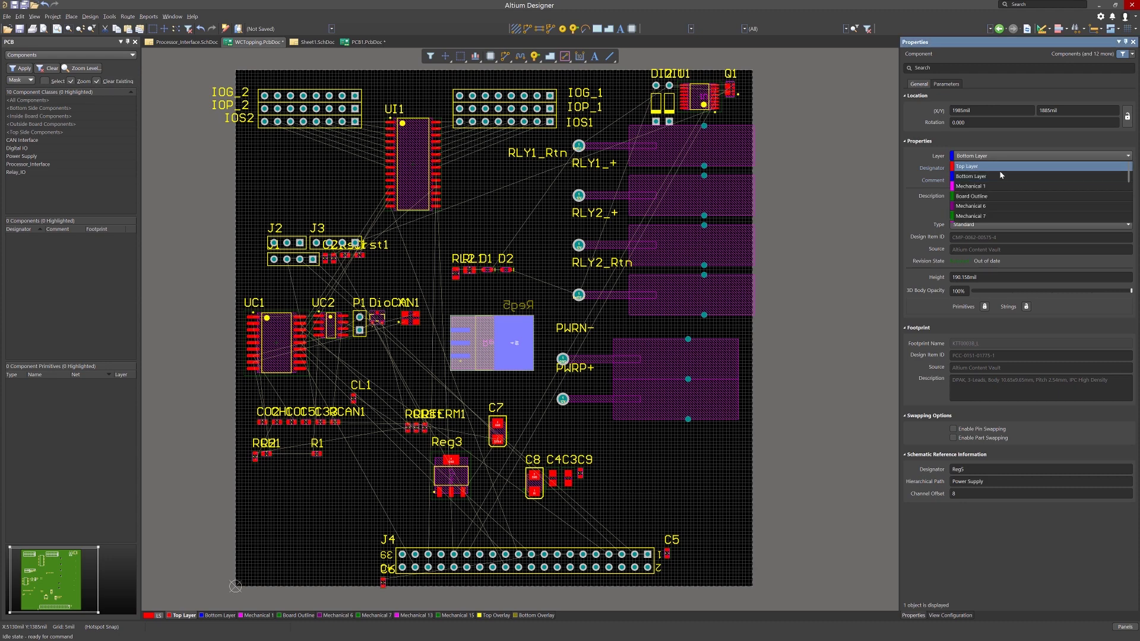
click(983, 167)
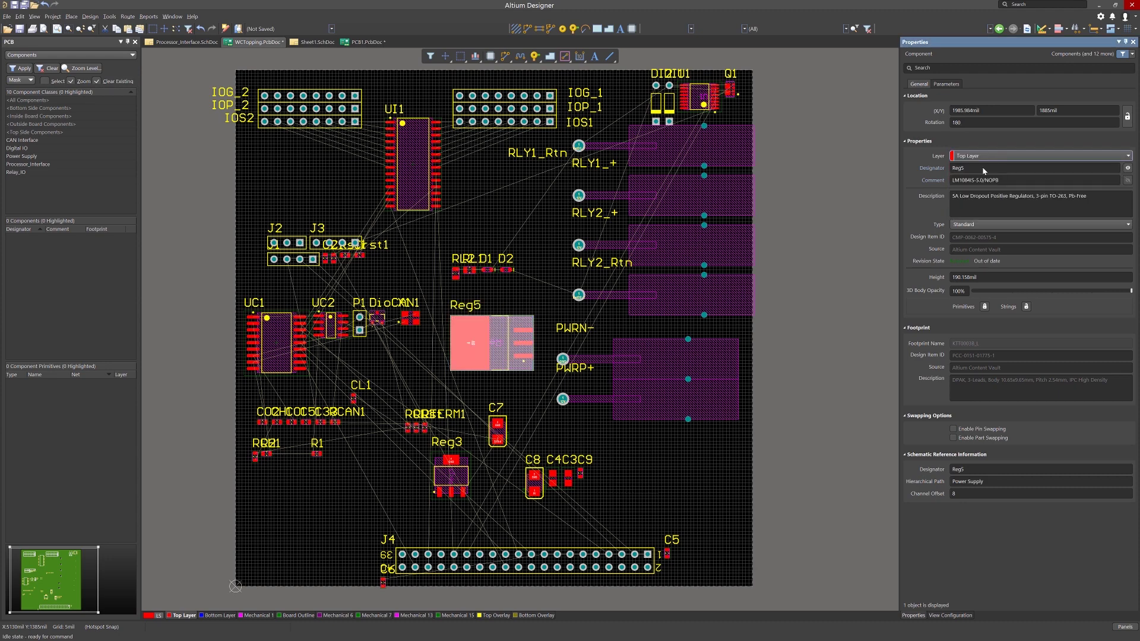
click(1127, 156)
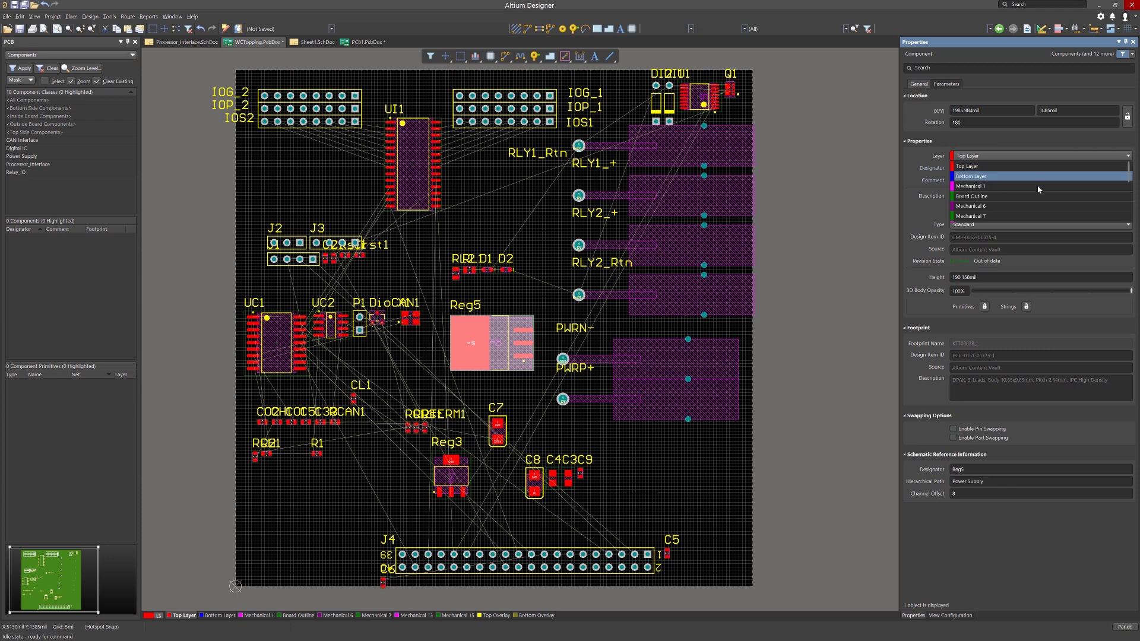
click(993, 177)
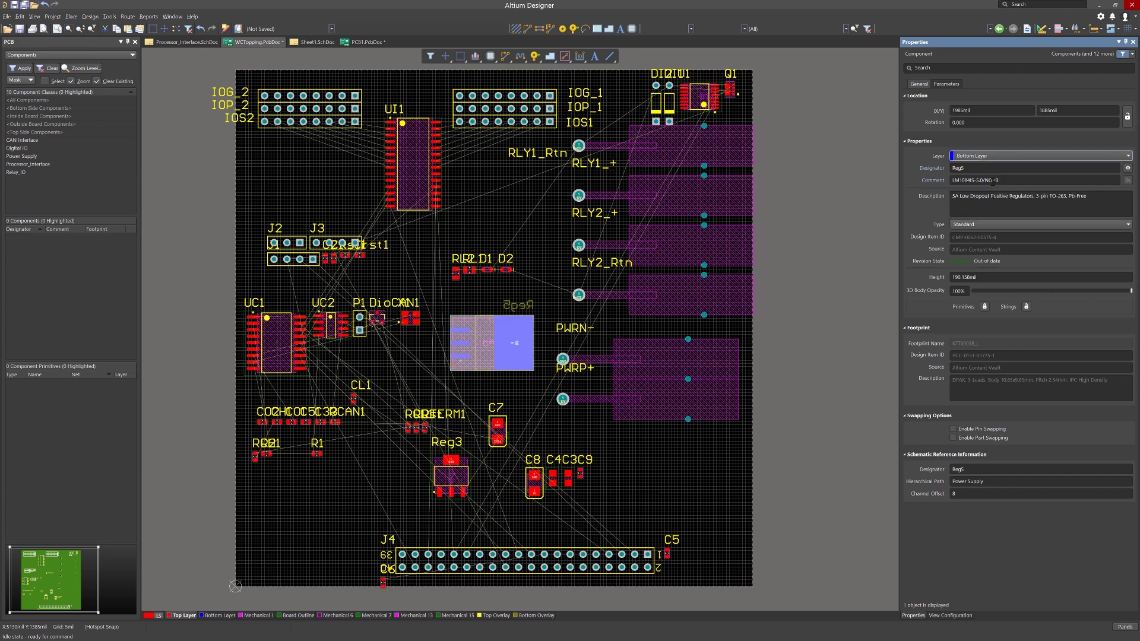
Step: Set Reg5's rotation to 90 degrees and clear the selection
click(982, 122)
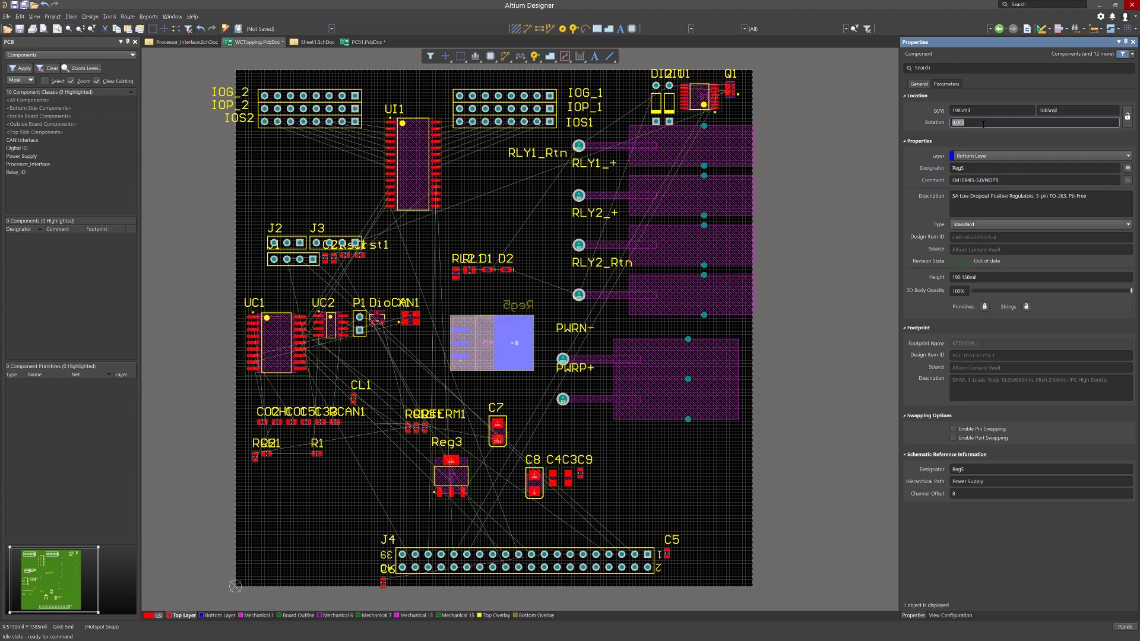
text(90)
key(Return)
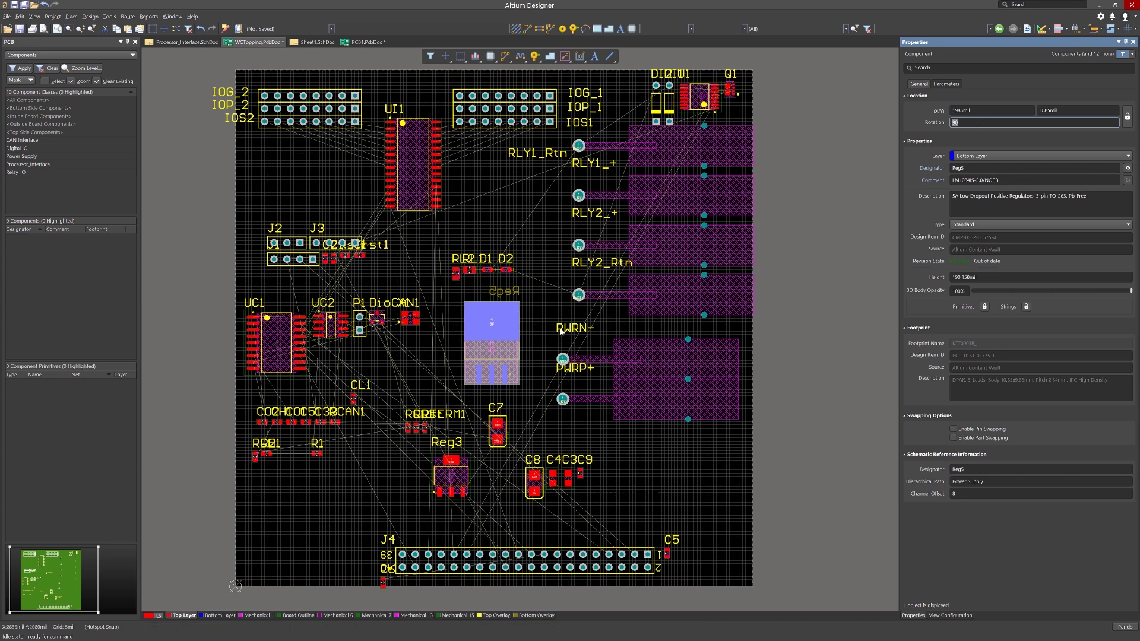
click(534, 282)
Step: Turn off mirroring for the Reg5 designator text, restore it, and clear the selection
click(509, 293)
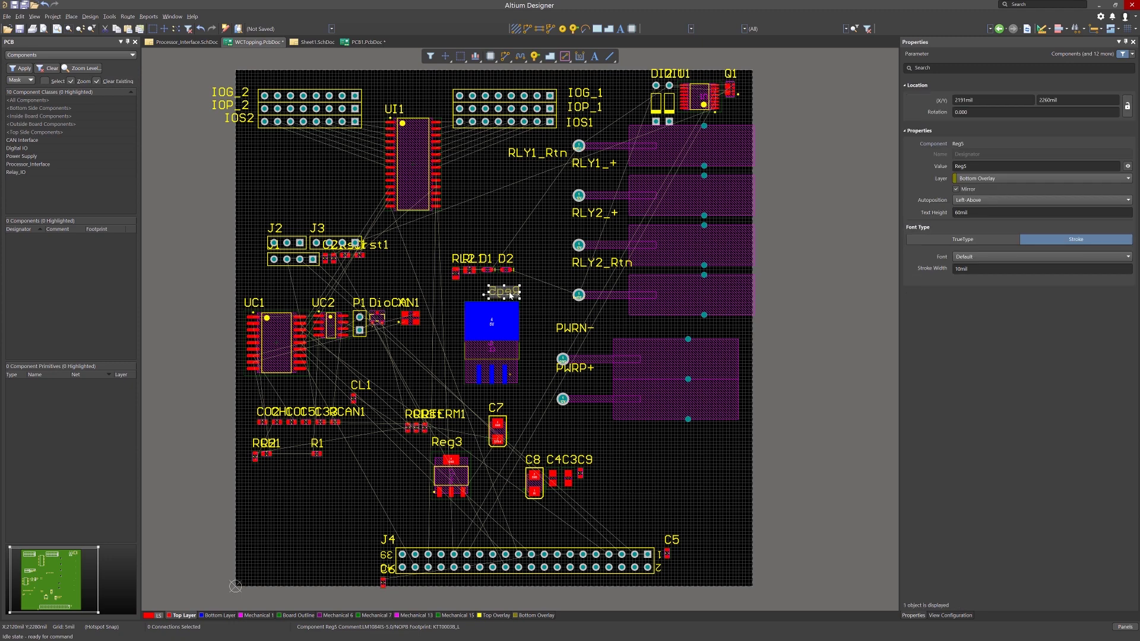
click(956, 188)
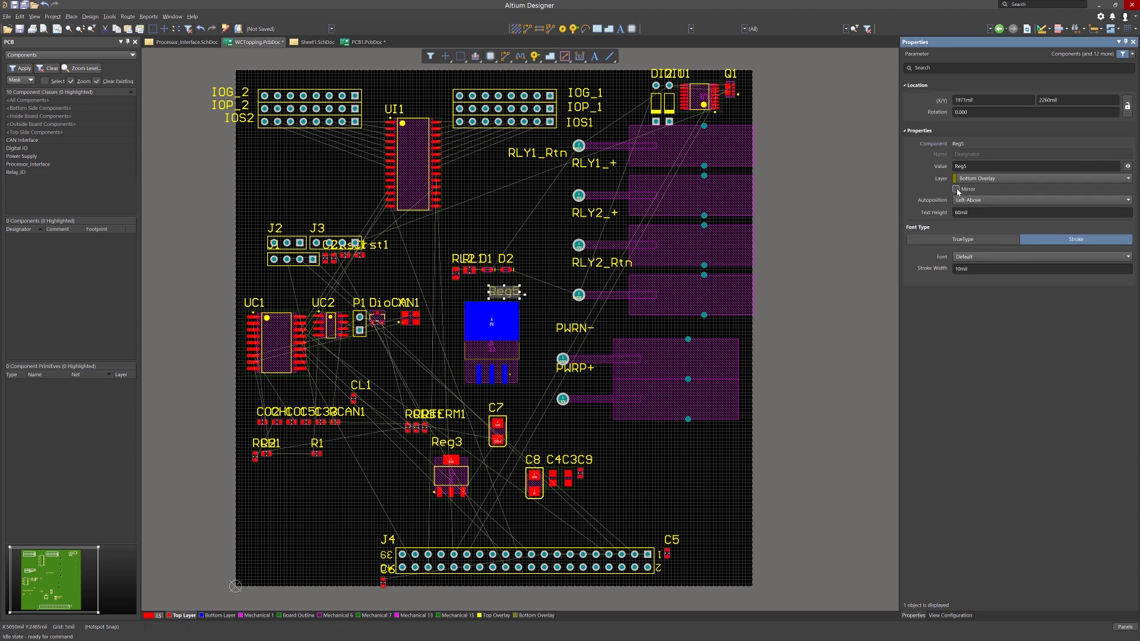
click(956, 189)
click(647, 457)
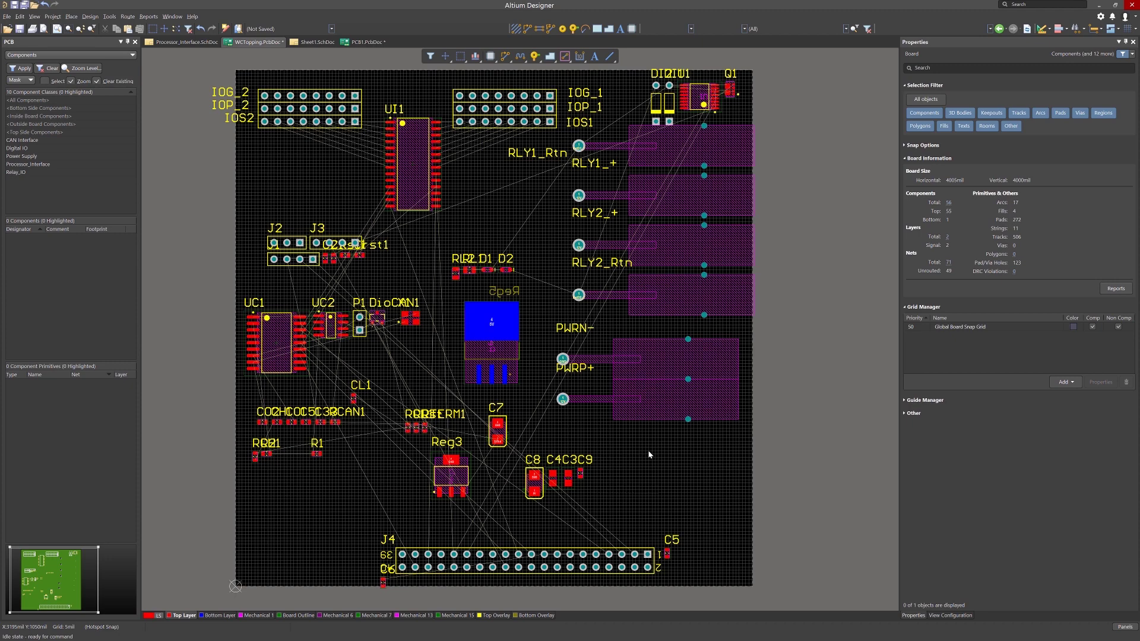
Step: View the board in 3D, flip it to inspect Reg5 on the underside, flip it back, and return to 2D
key(3)
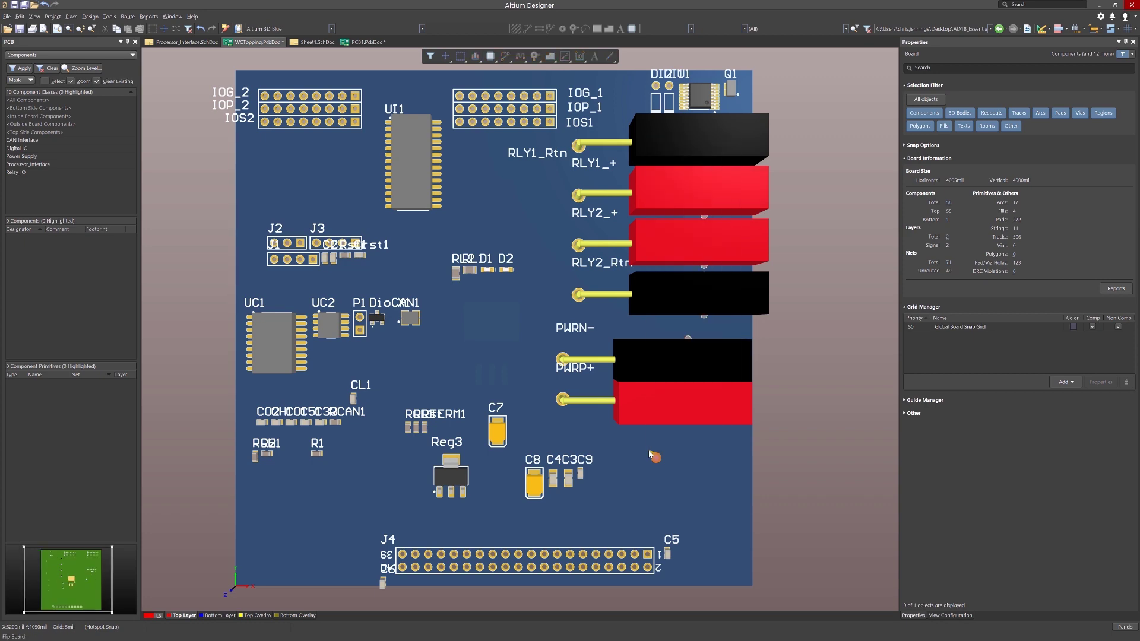
key(v)
key(b)
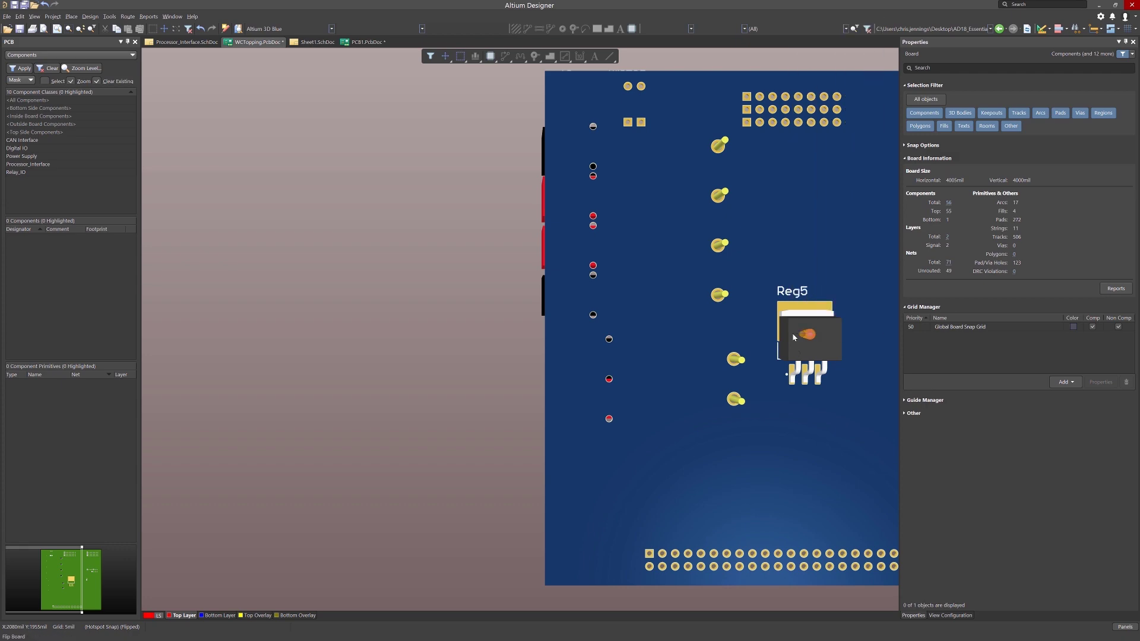
key(v)
key(b)
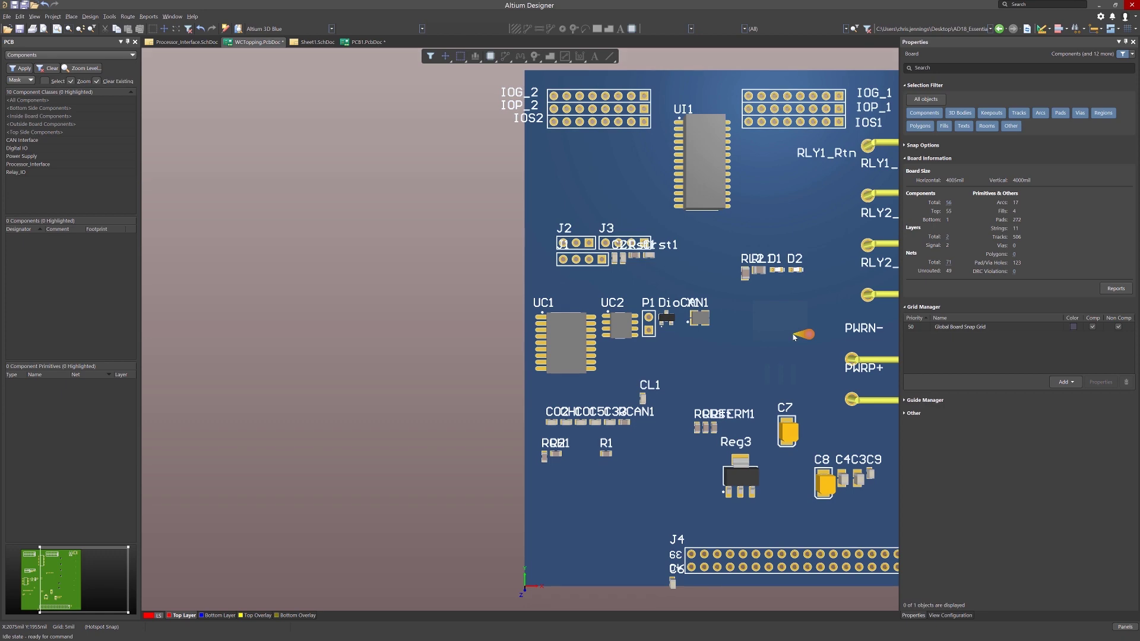
key(2)
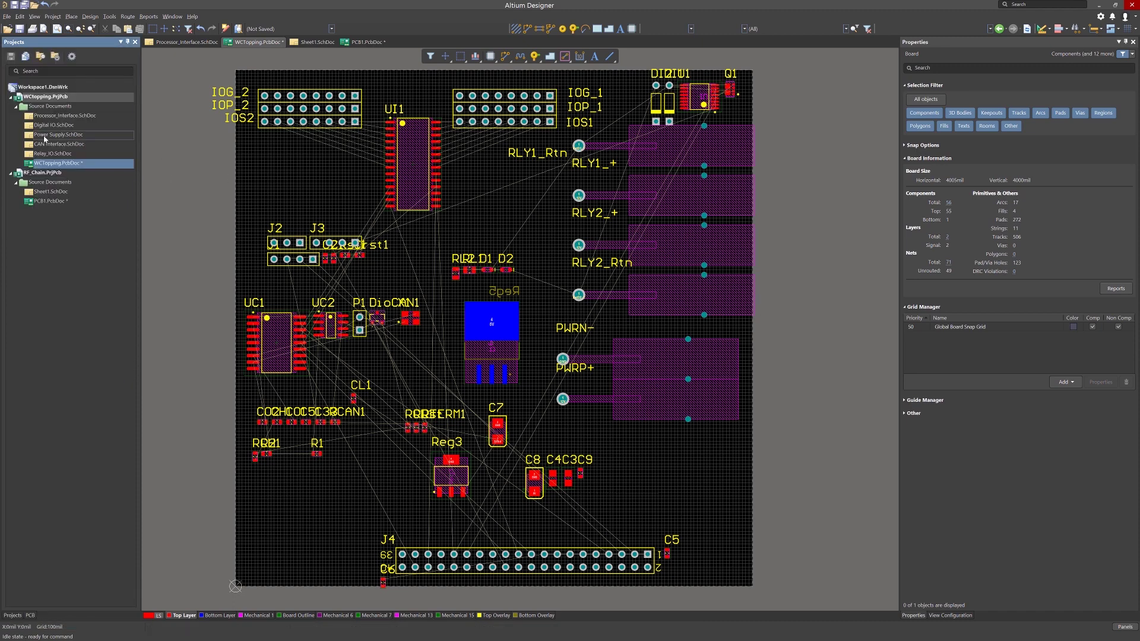
Step: Open Power Supply.SchDoc and select PWRP+, PWRN-, C4, C3, Reg5, C9 and C8 in that order
double_click(81, 136)
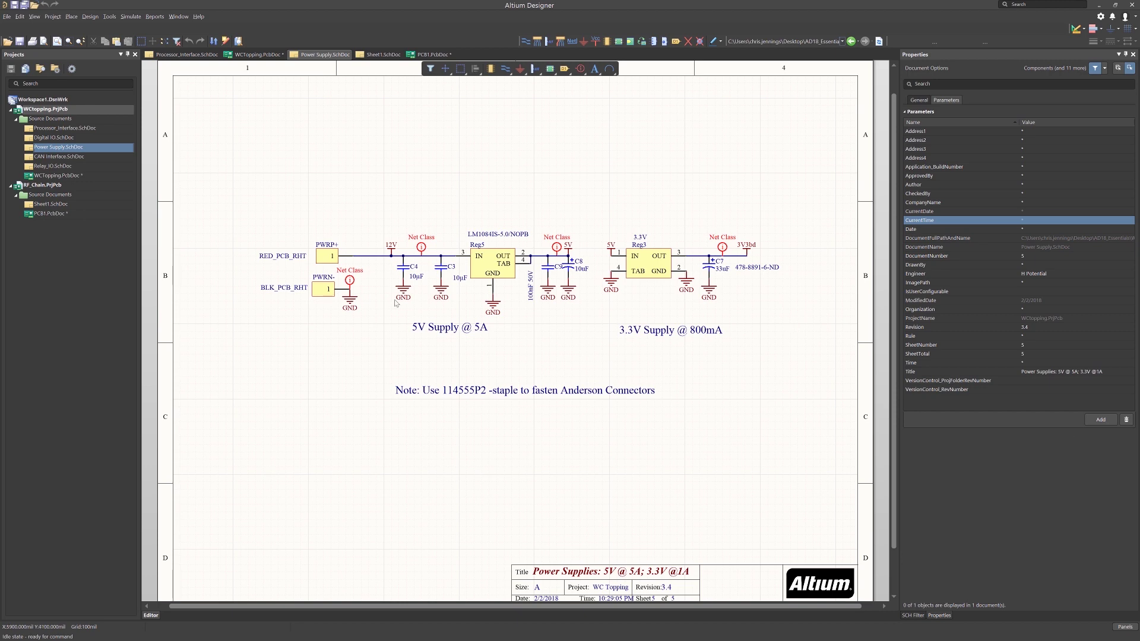
click(323, 256)
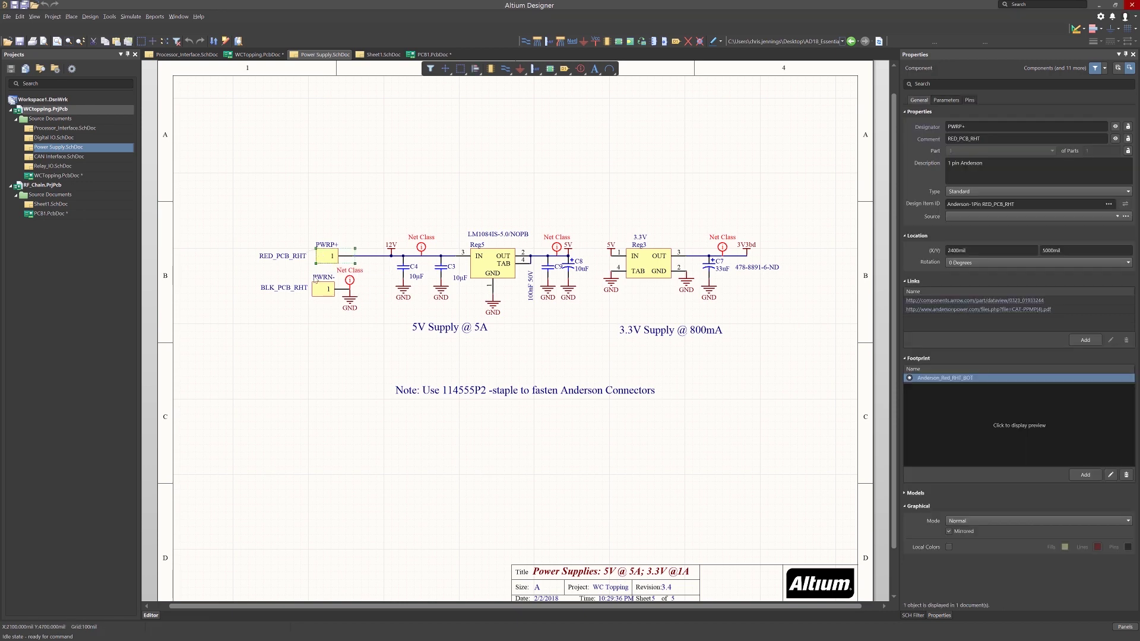
shift+click(326, 289)
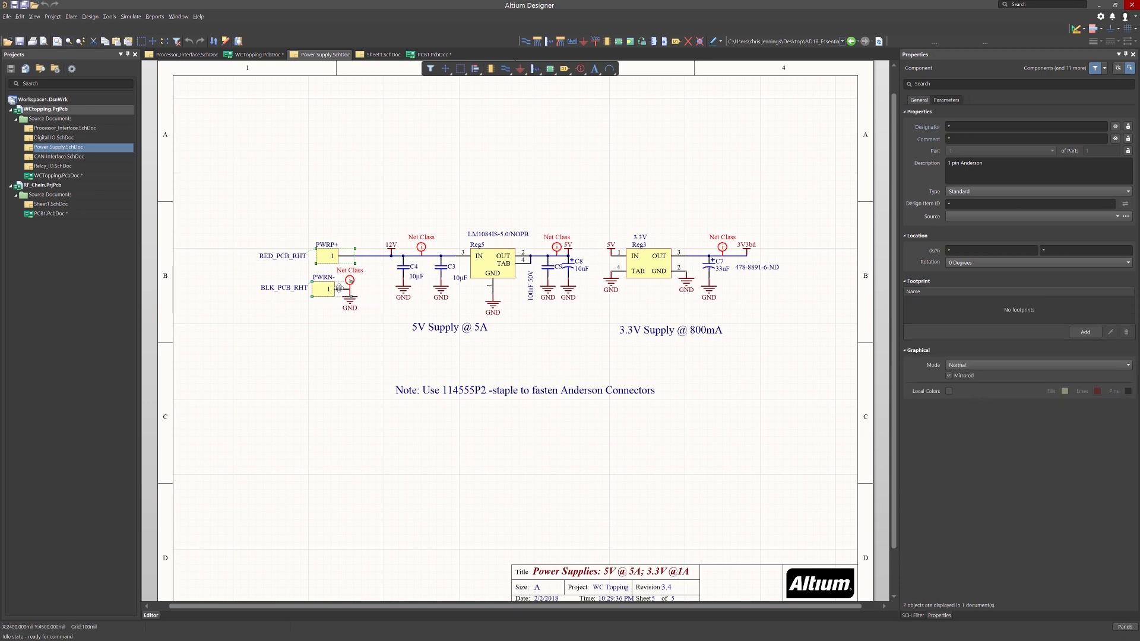
shift+click(402, 271)
shift+click(442, 268)
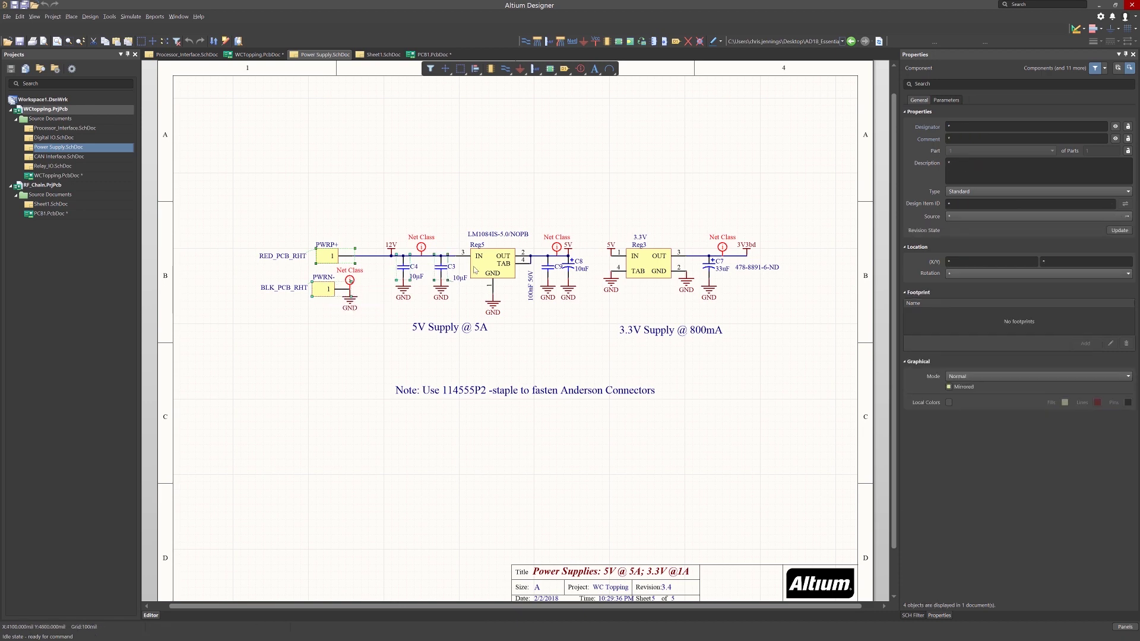
shift+click(478, 266)
shift+click(548, 265)
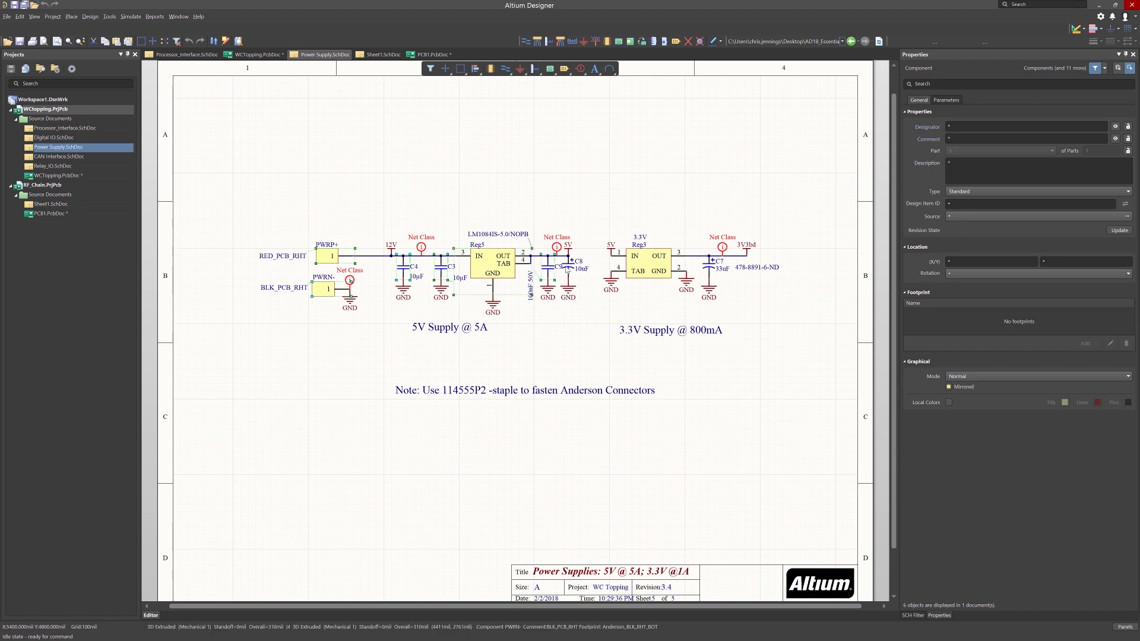
shift+click(573, 267)
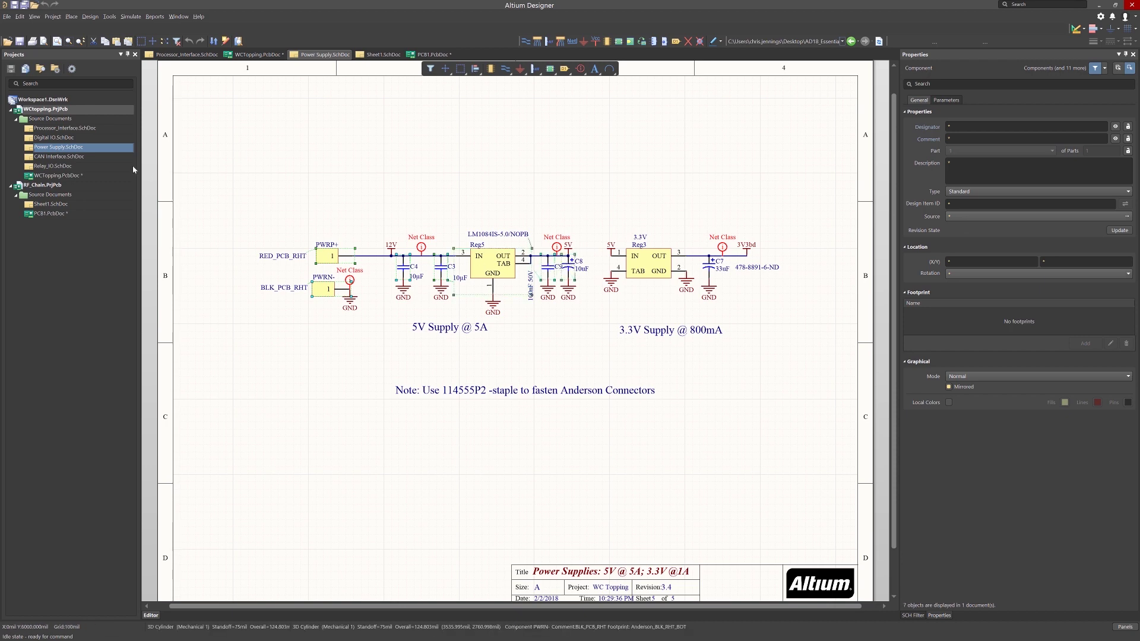
Step: Return to WCTopping.PcbDoc and move the cross-selected power supply components together slightly right and down
click(51, 176)
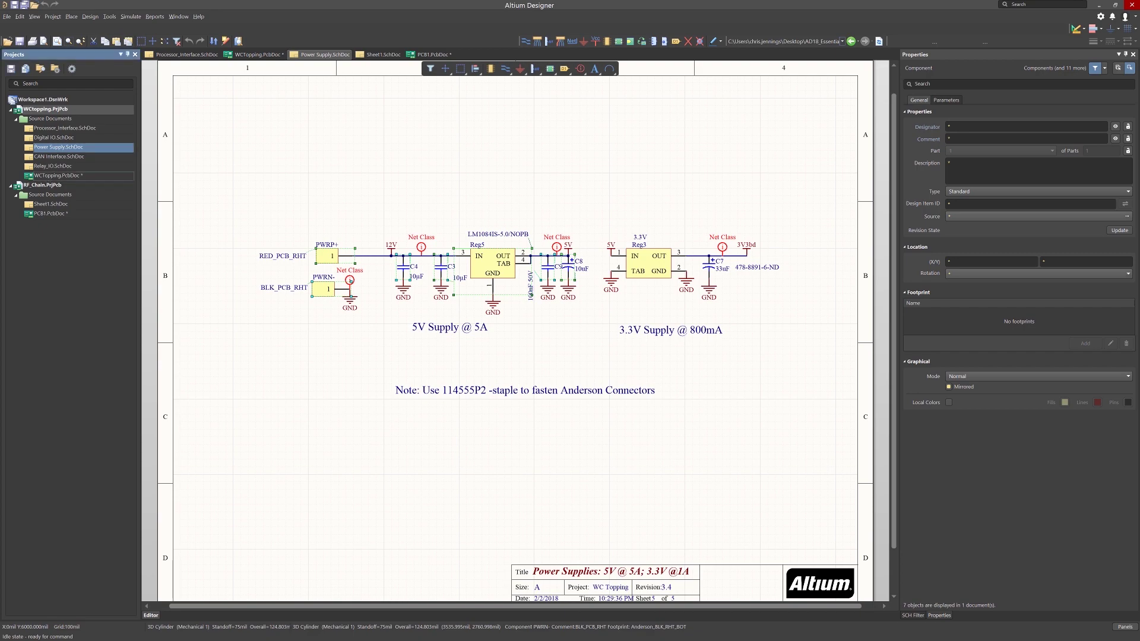
double_click(51, 176)
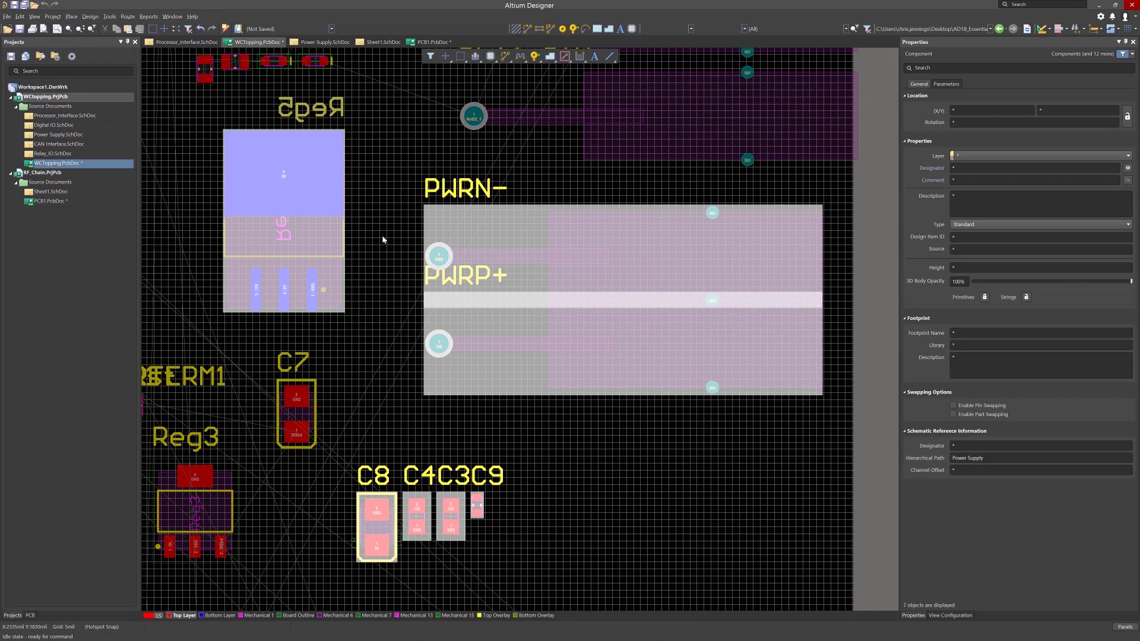
ctrl+scroll(382, 236, down, 3)
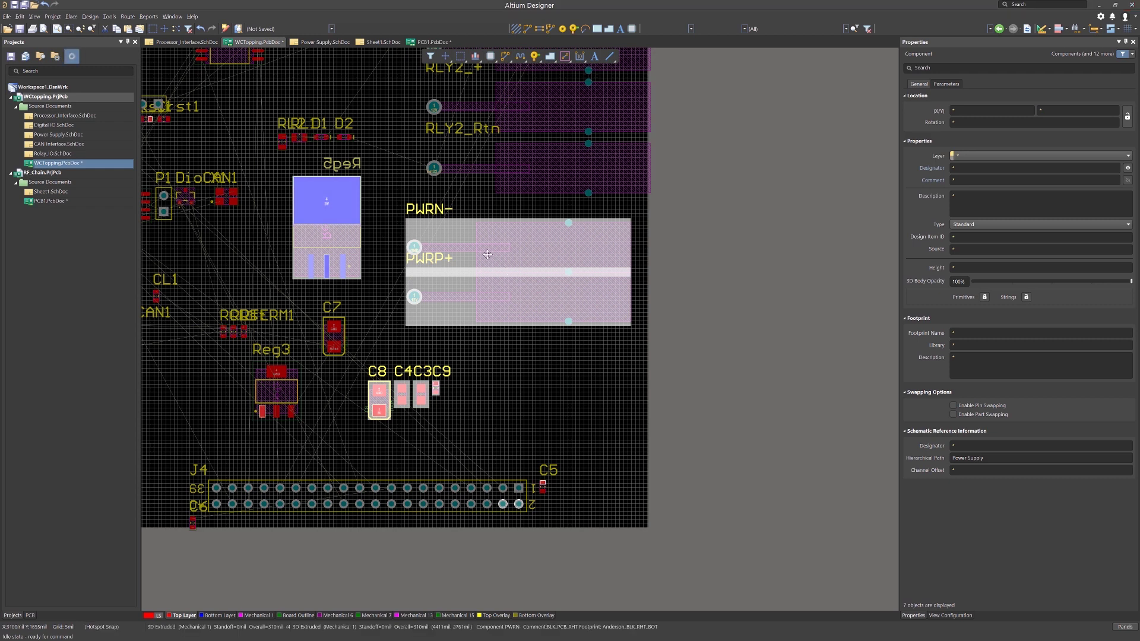
drag(495, 258, 503, 267)
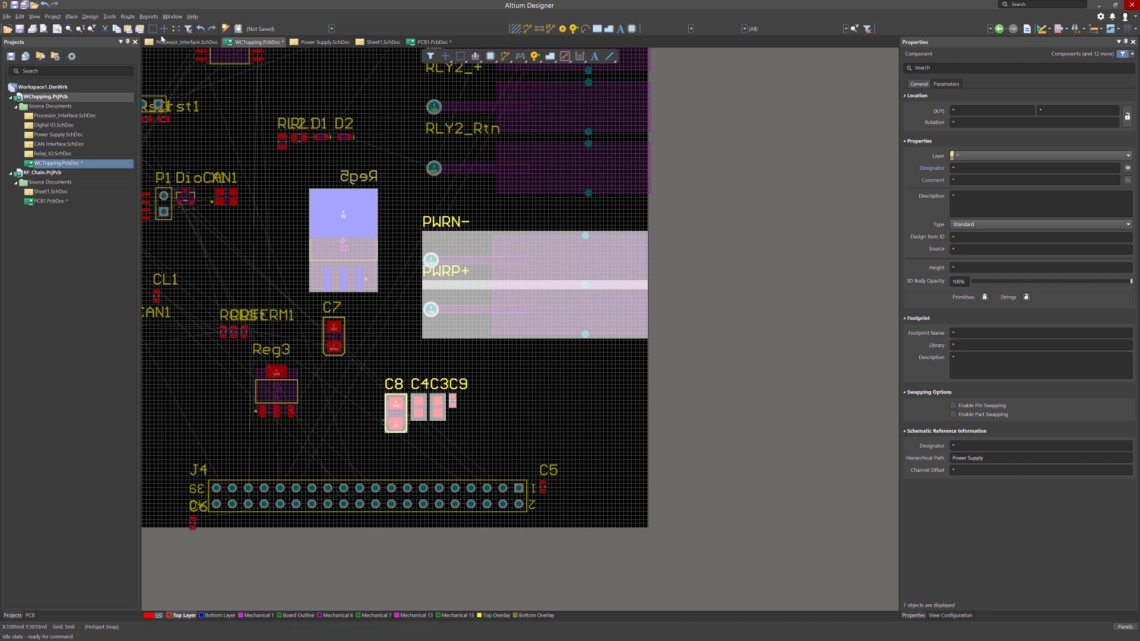
Step: Reposition the selected components sequentially, placing PWRP+ above PWRN- at the board edge, with C4 and C3 side by side to their left
click(110, 16)
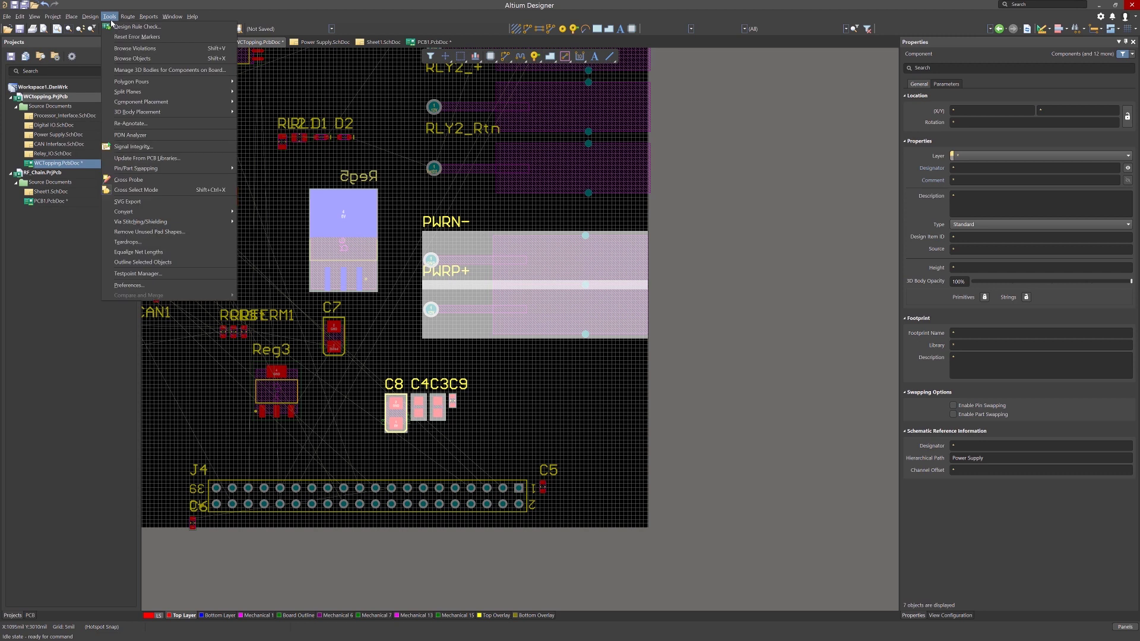
mouse_move(235, 107)
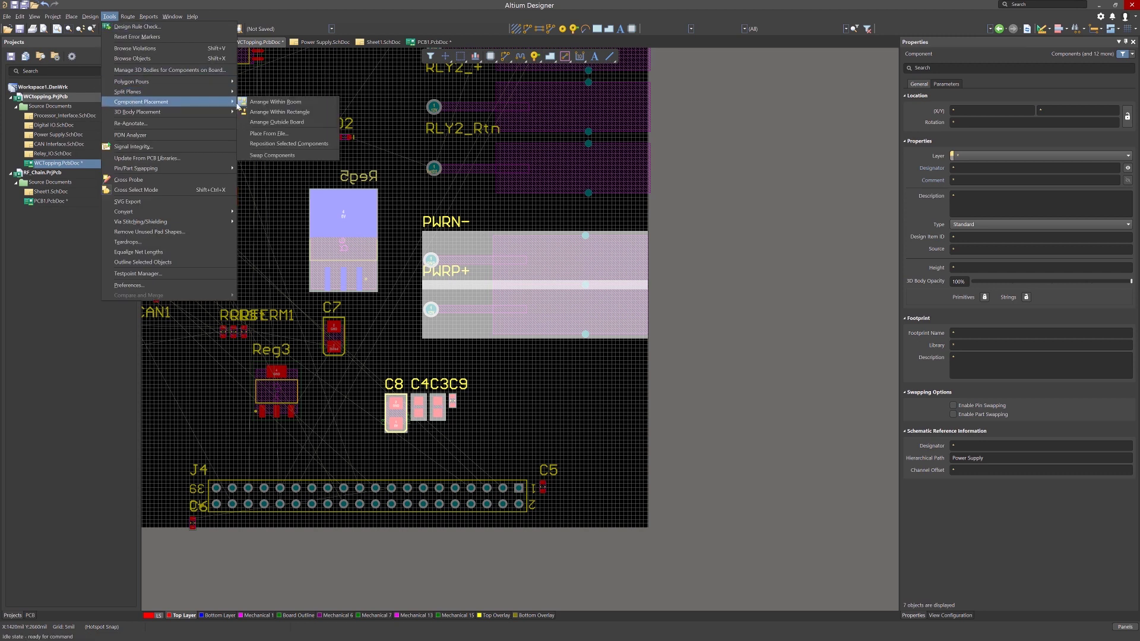
click(287, 145)
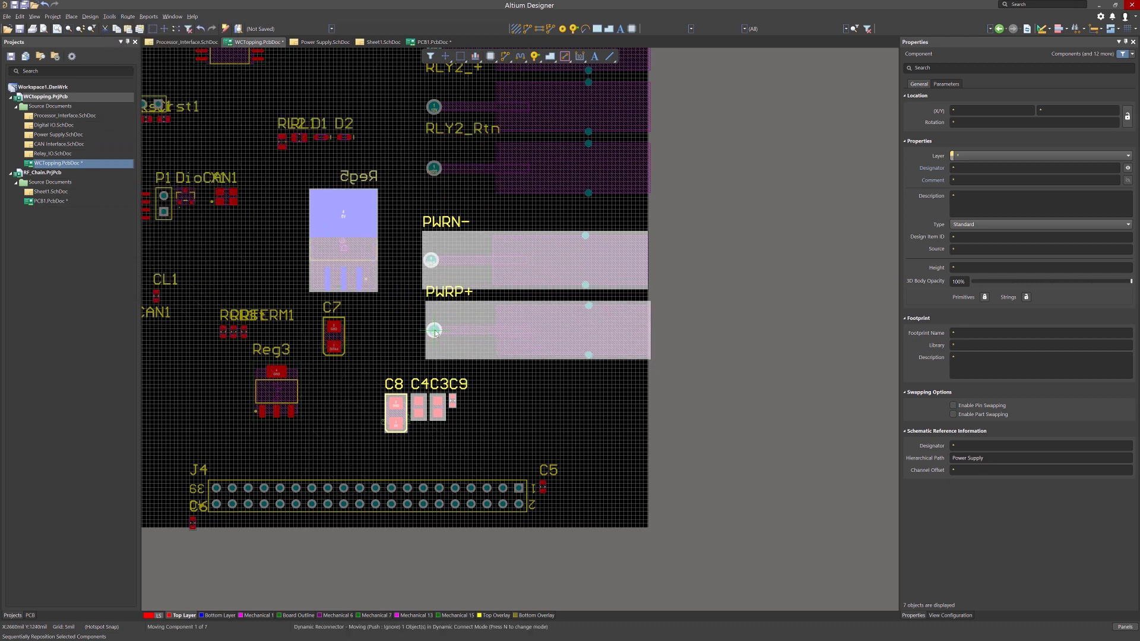
click(430, 261)
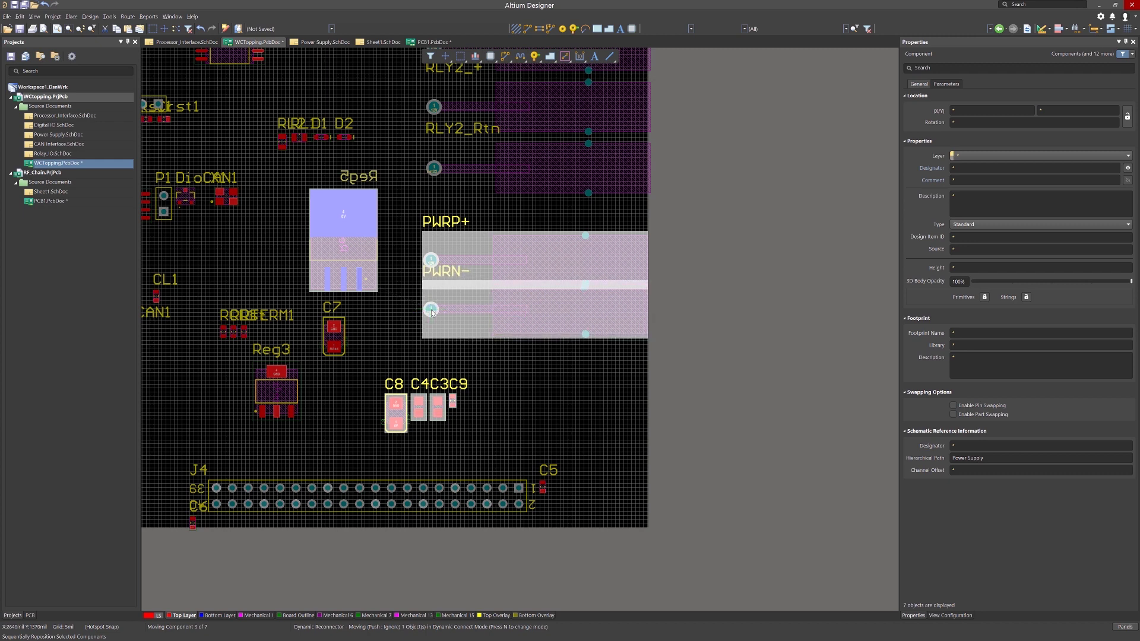
click(431, 309)
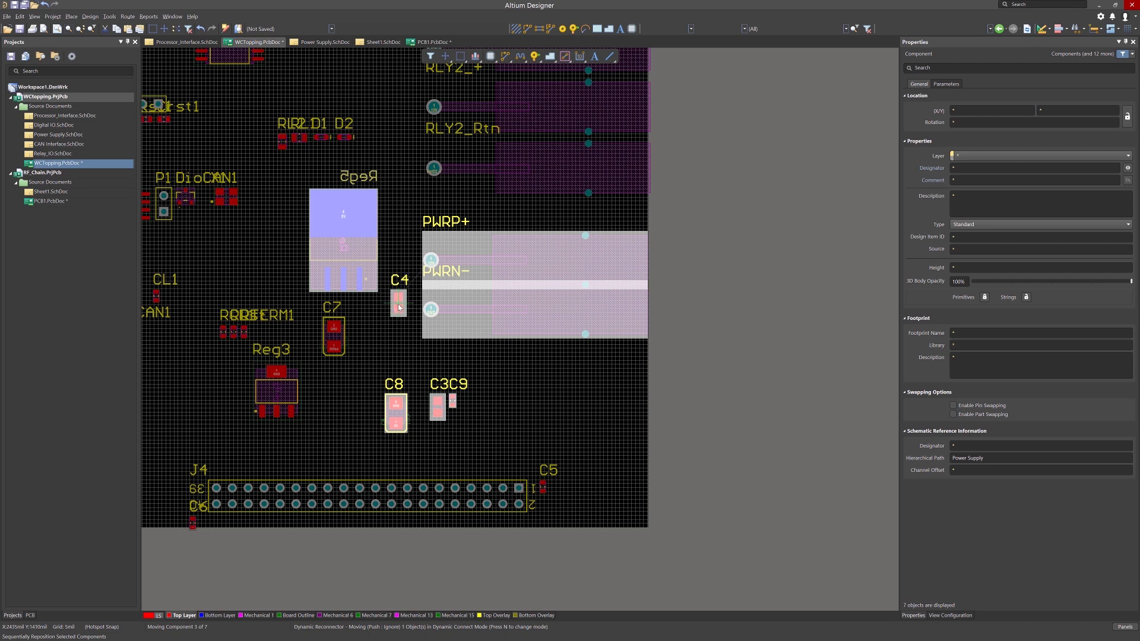
click(398, 307)
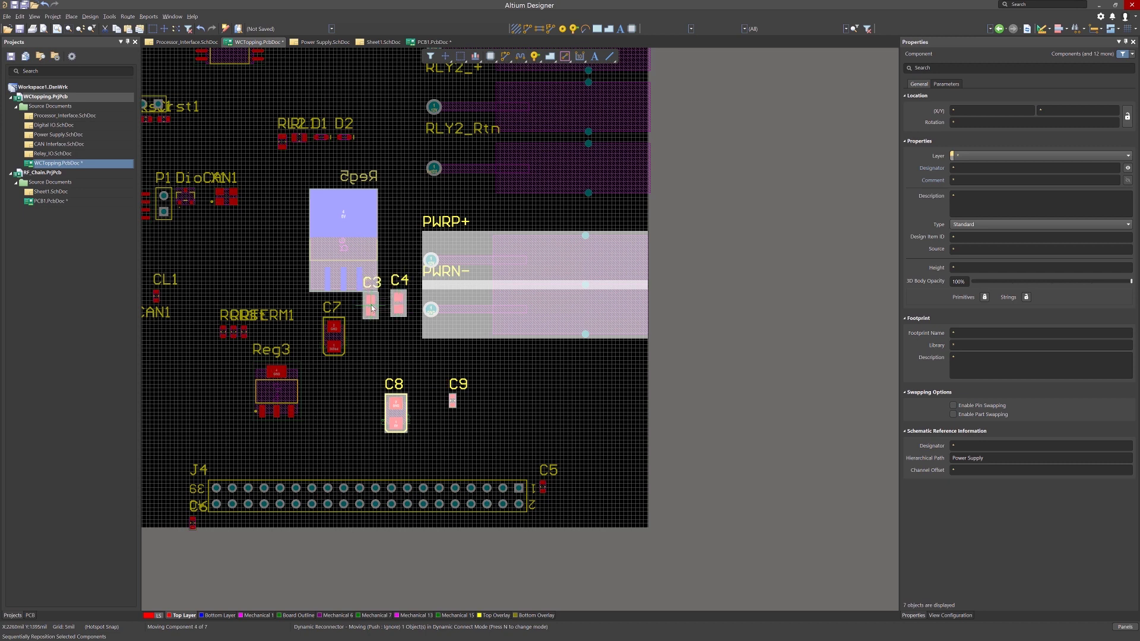
click(371, 307)
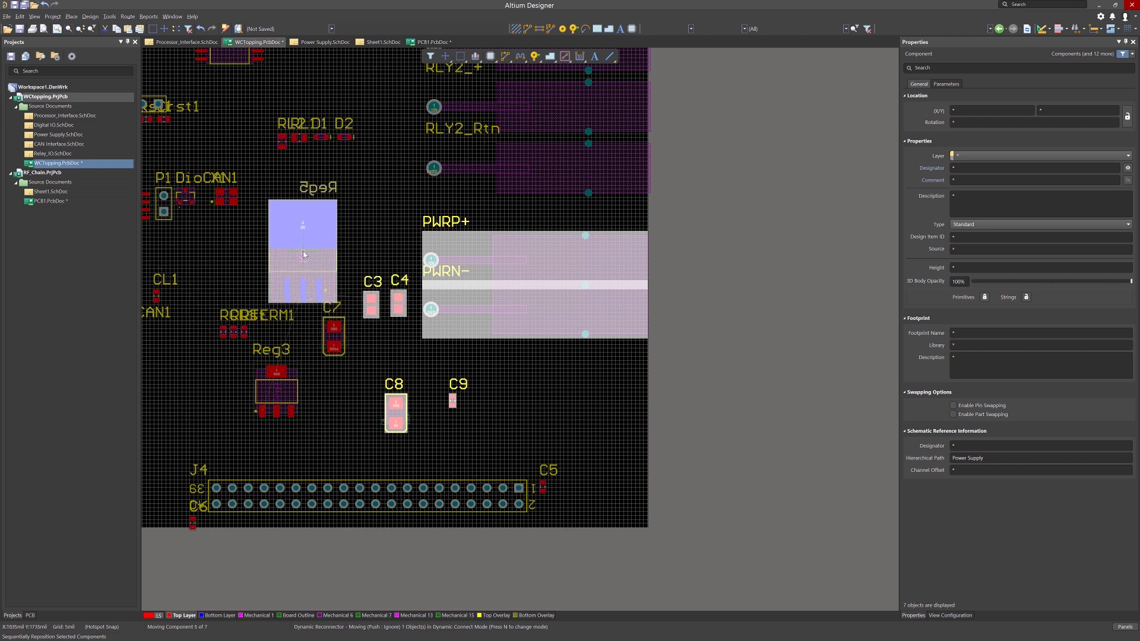
Step: Flip Reg5 to the top layer, rotate it a quarter turn so its pins face the capacitors, and place it left of C3
key(l)
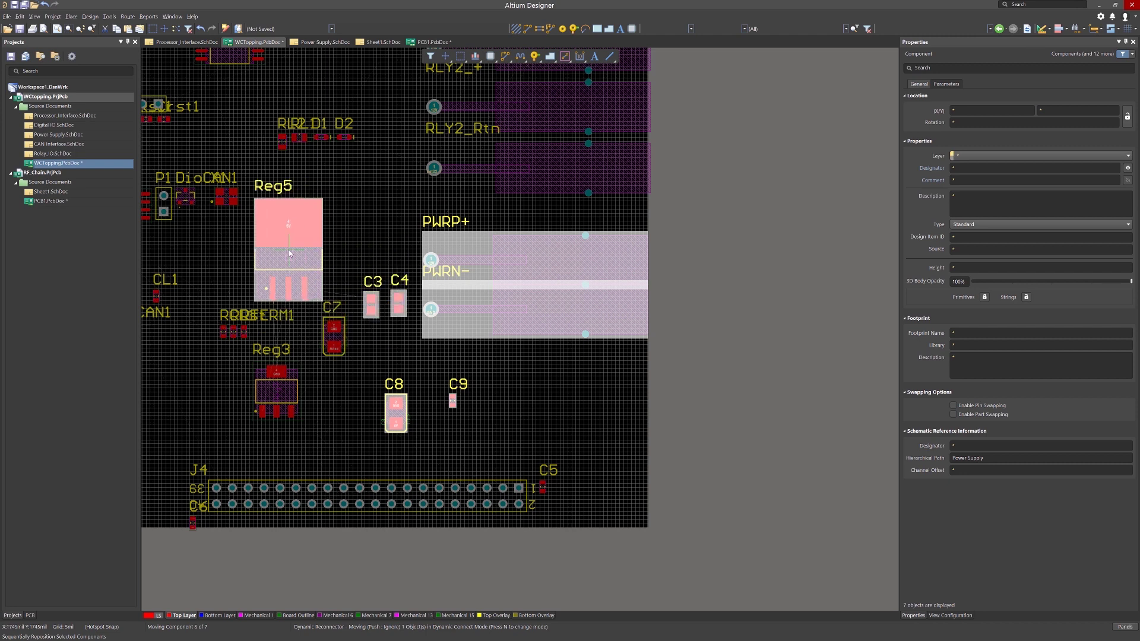
key(space)
click(295, 261)
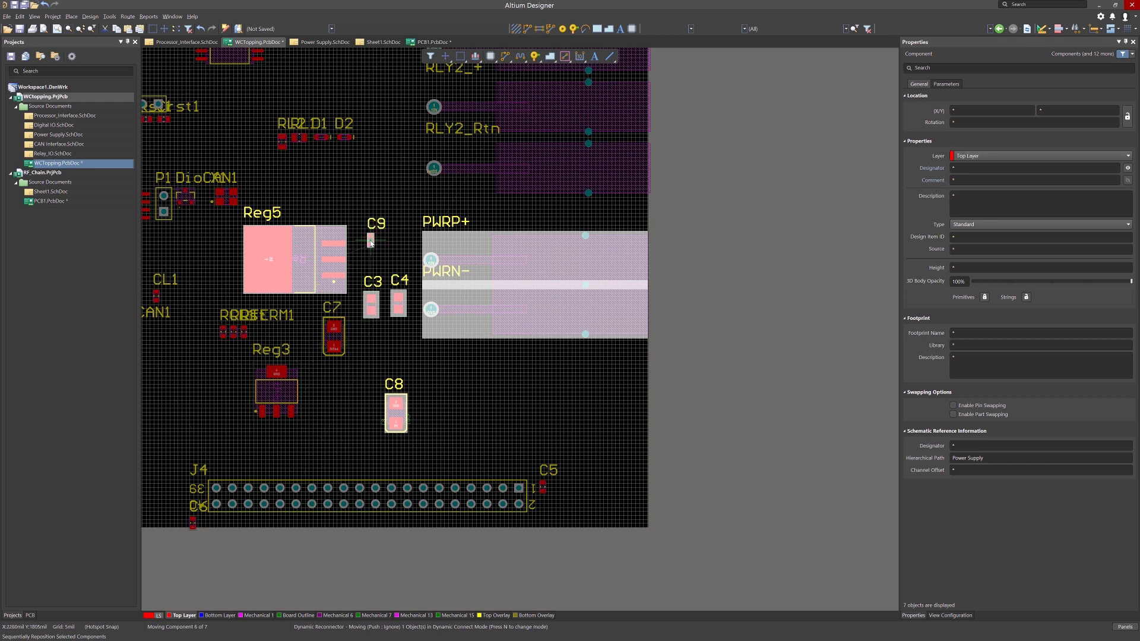
Step: Place C9 above C3 and C8 above C4 to finish the sequential repositioning, and clear the selection
click(370, 242)
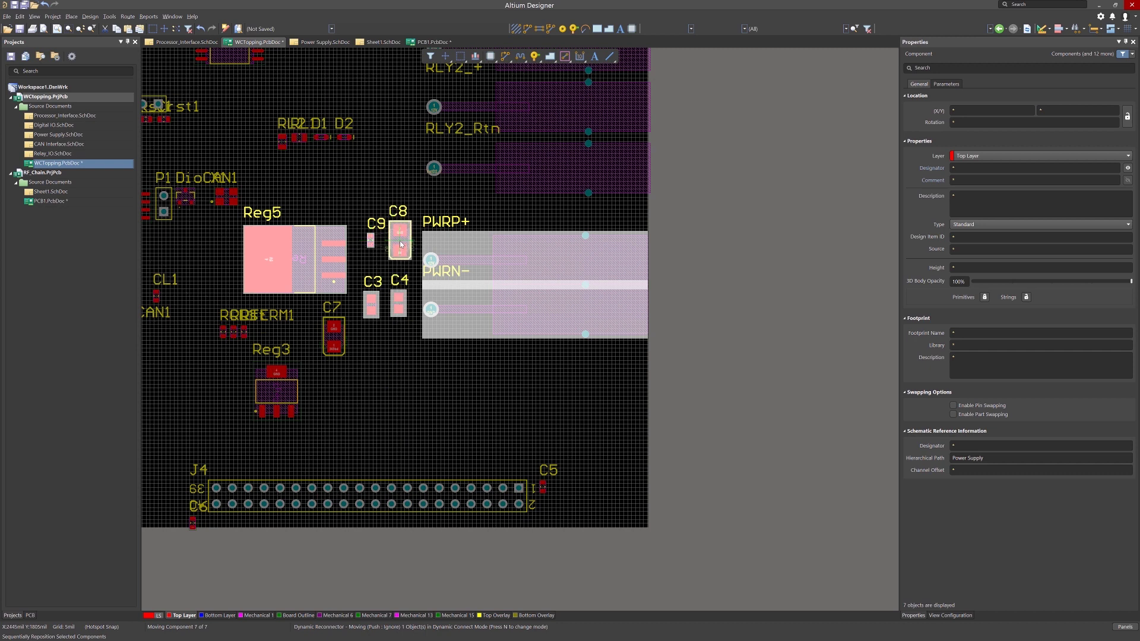
click(388, 289)
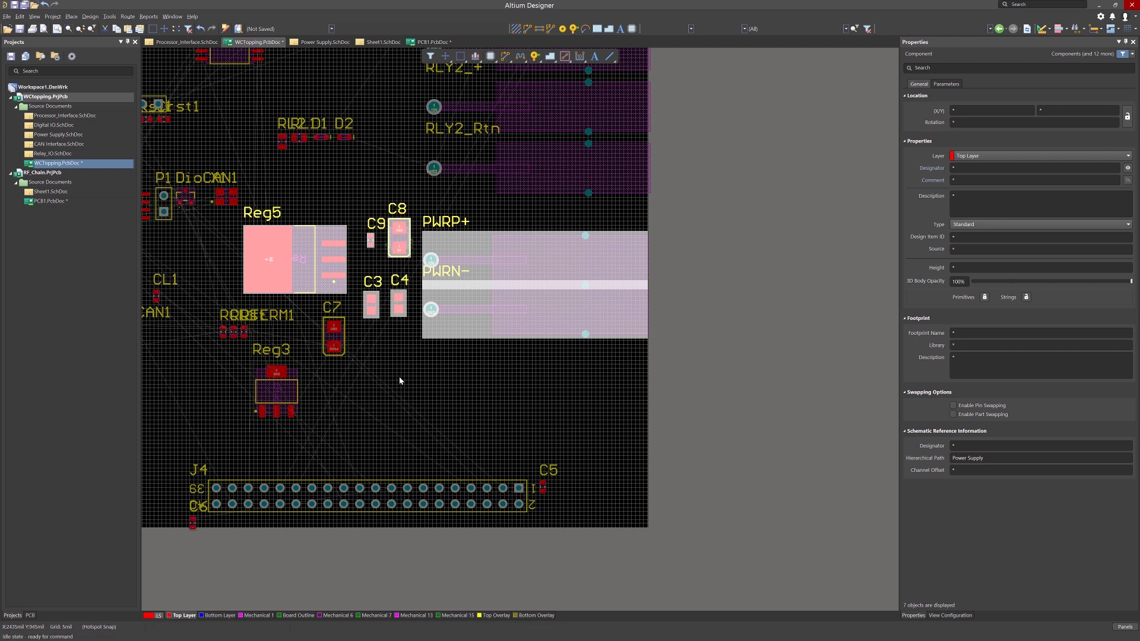
click(401, 380)
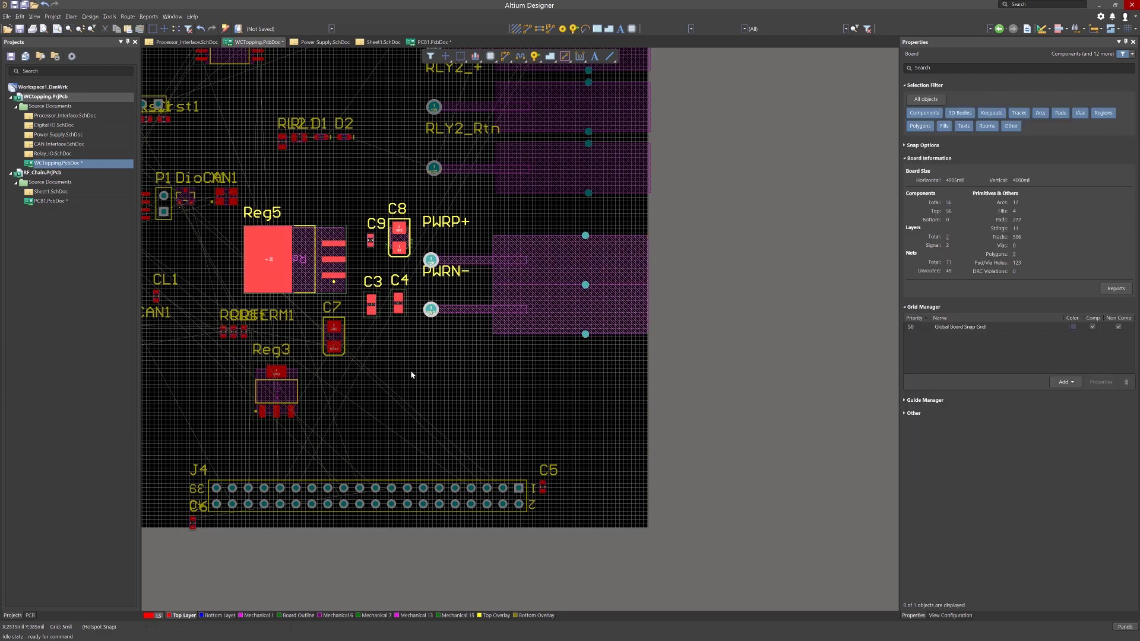